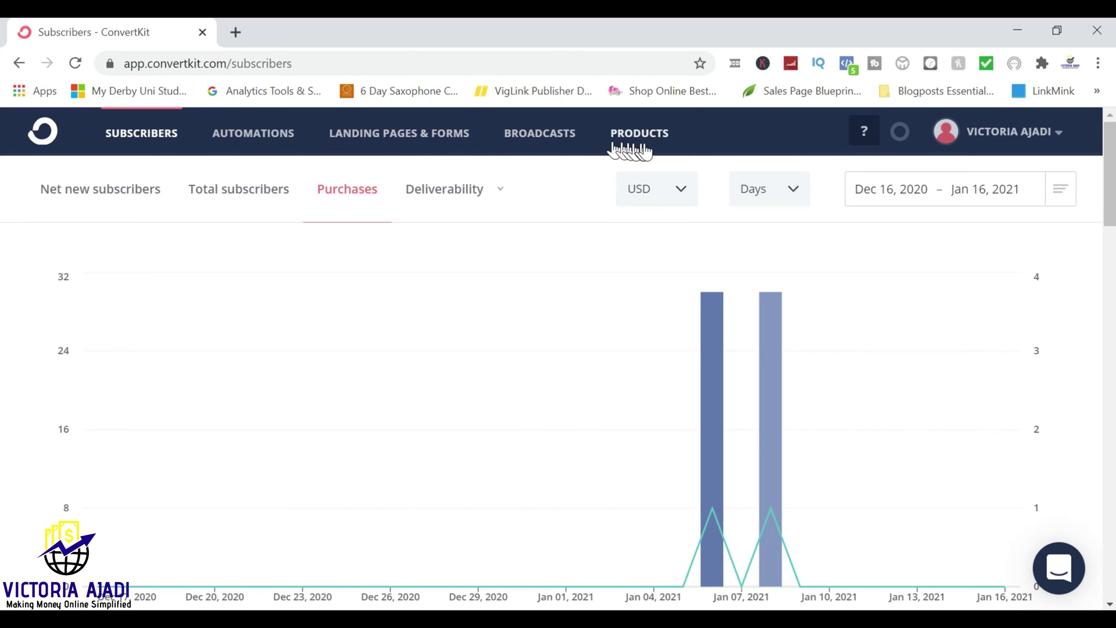
Create a new visual automation, opening the empty Visual Automation 2 editor
left_click(249, 139)
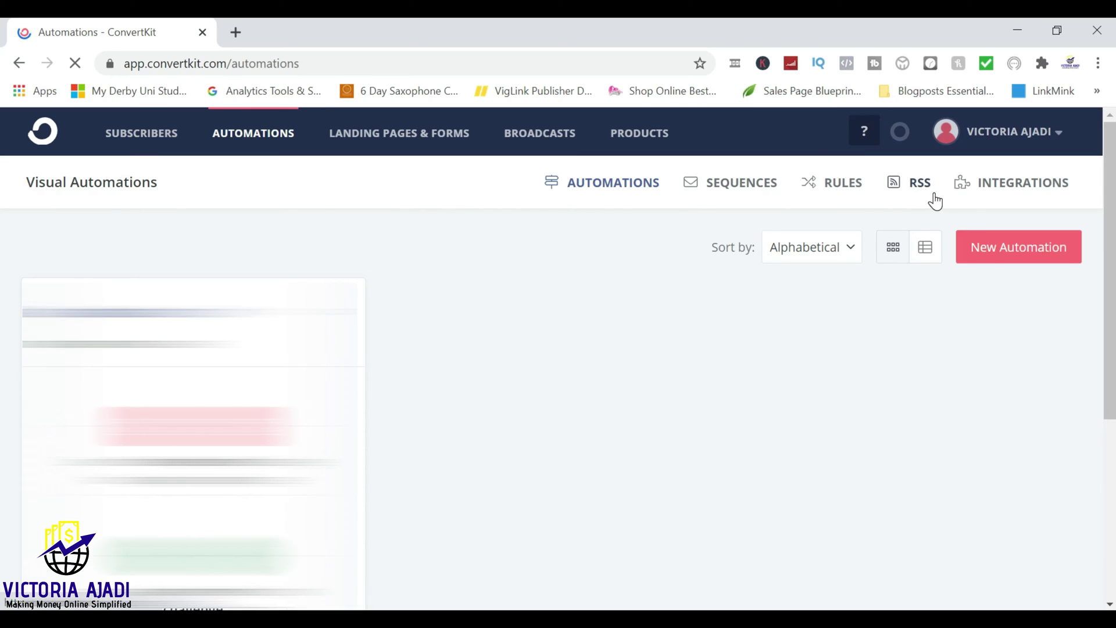
left_click(989, 254)
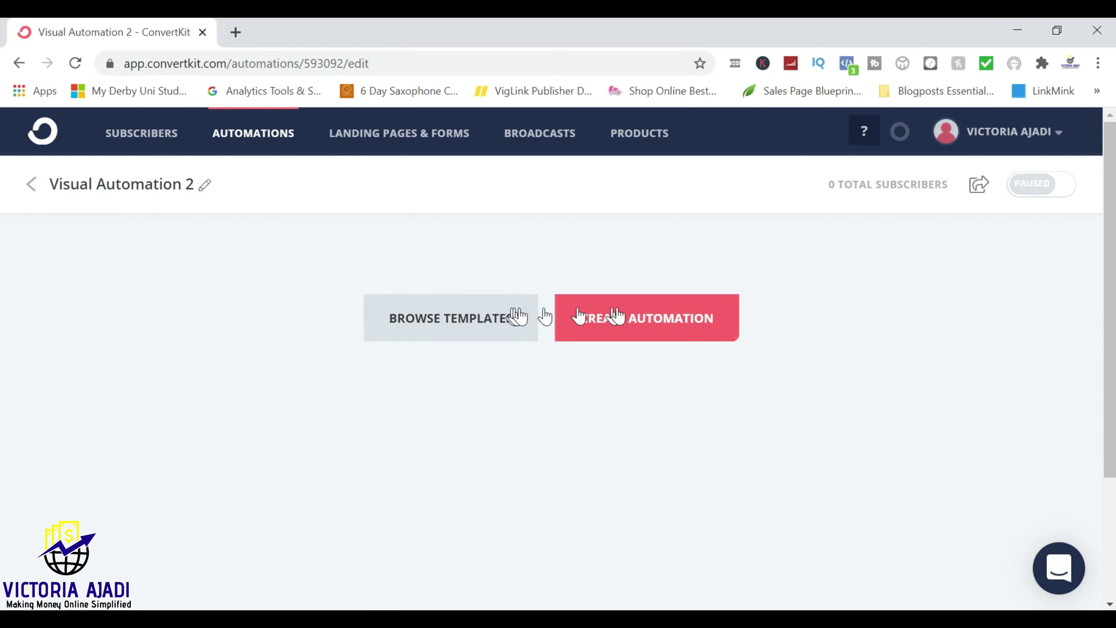
left_click(458, 324)
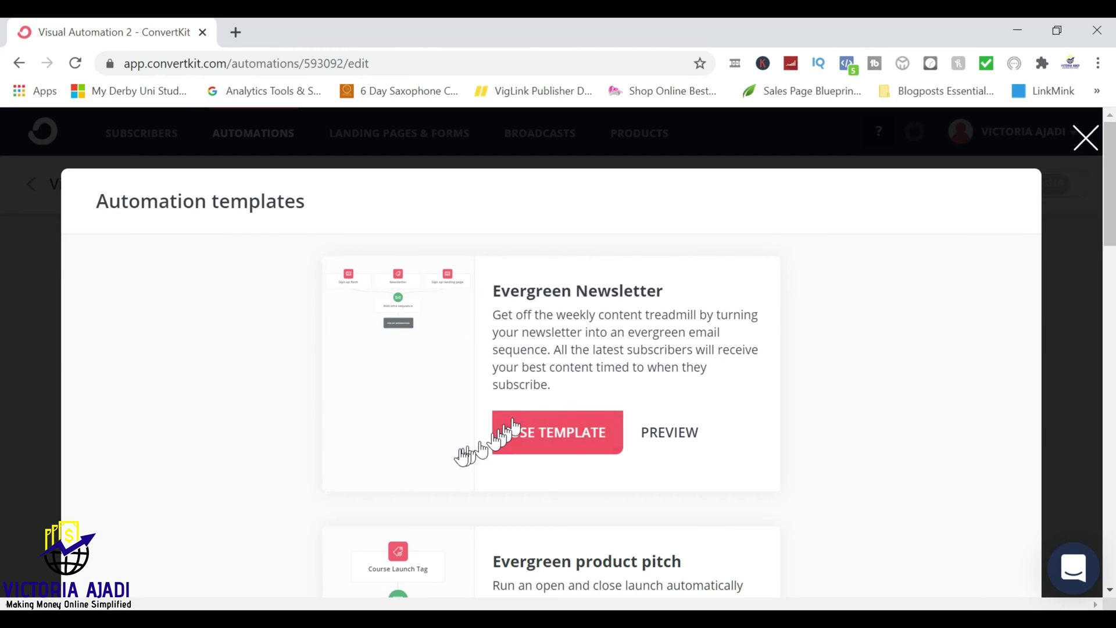
left_click(666, 430)
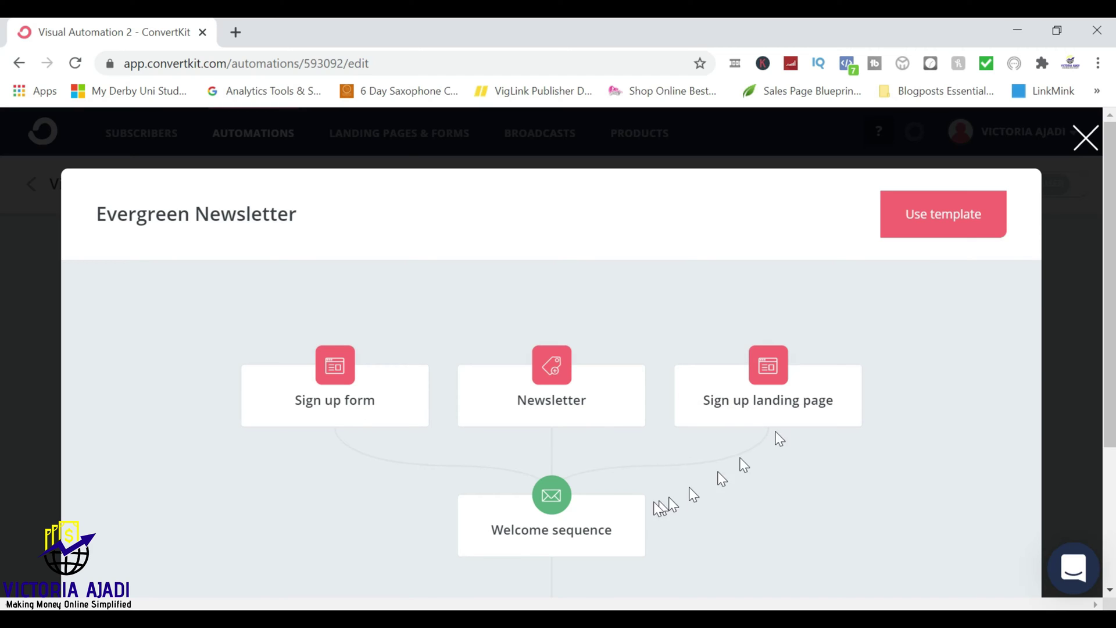
left_click(1108, 593)
scroll(1107, 599, "down", 2)
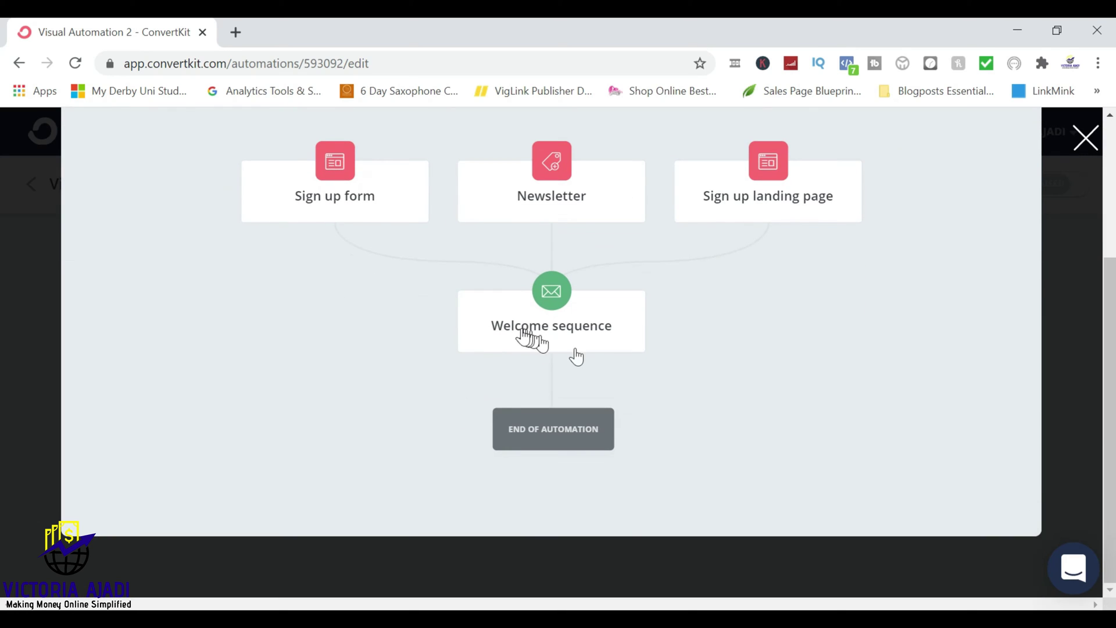
scroll(1085, 146, "up", 4)
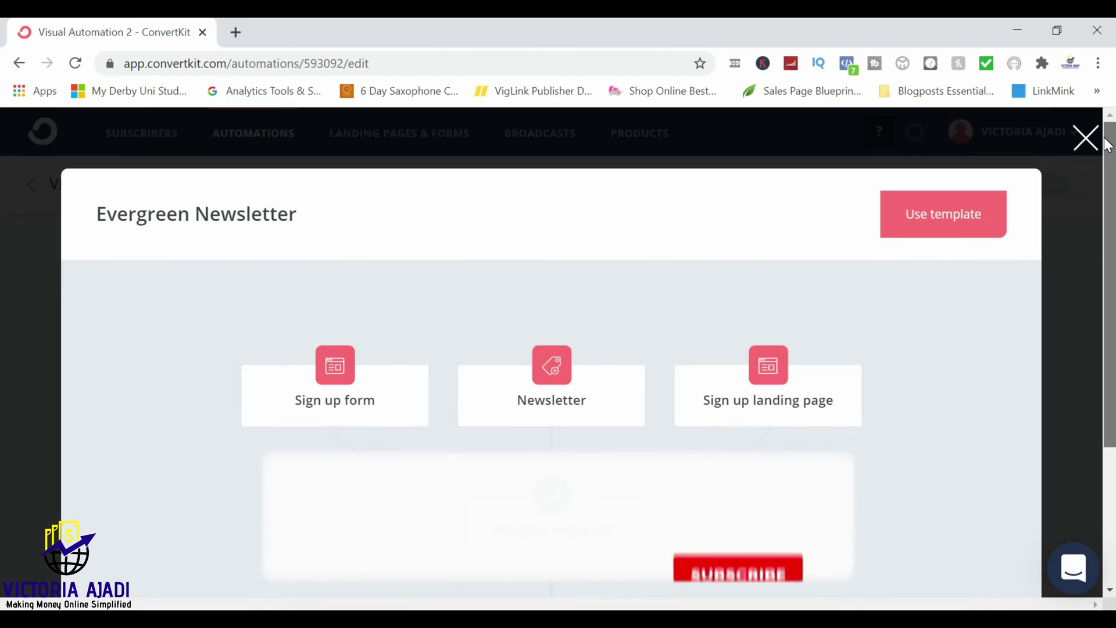
left_click(1084, 146)
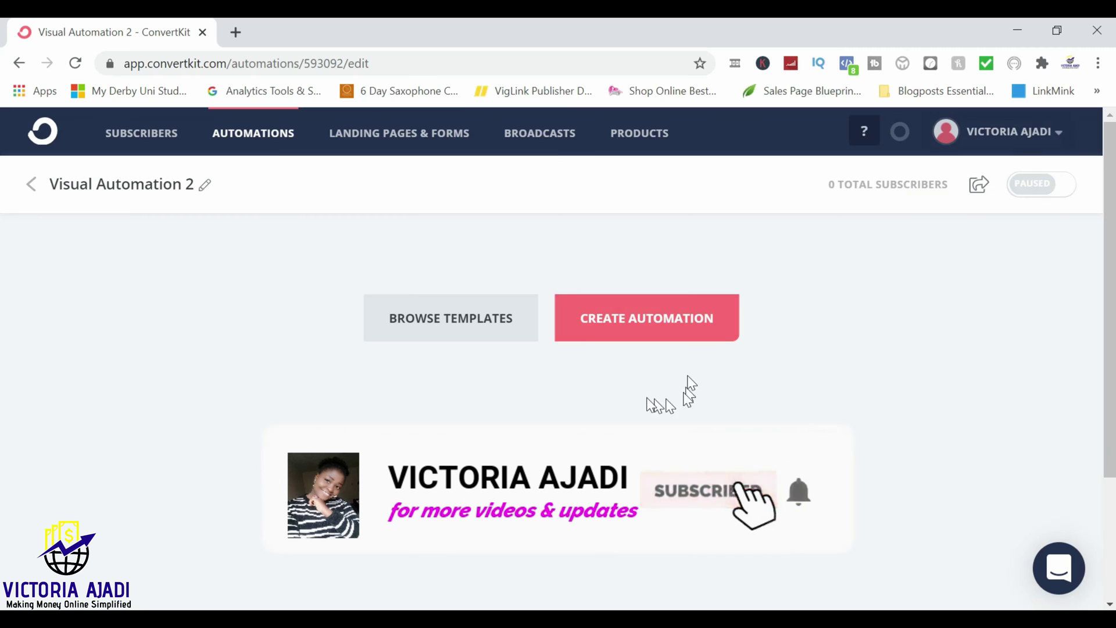
left_click(469, 319)
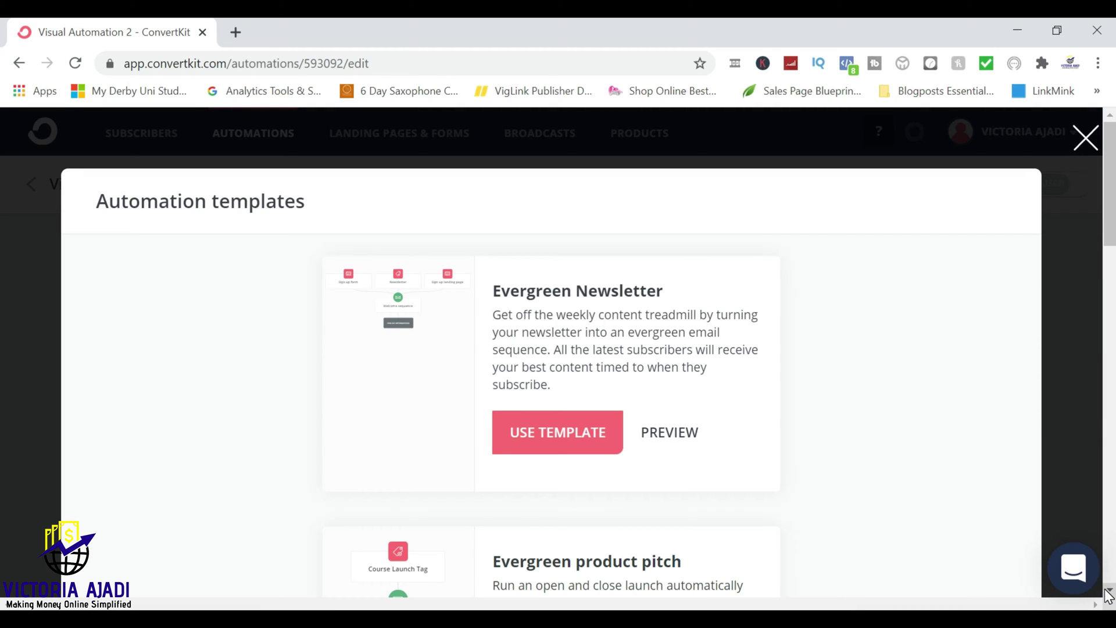
left_click_drag(1108, 592, 1109, 592)
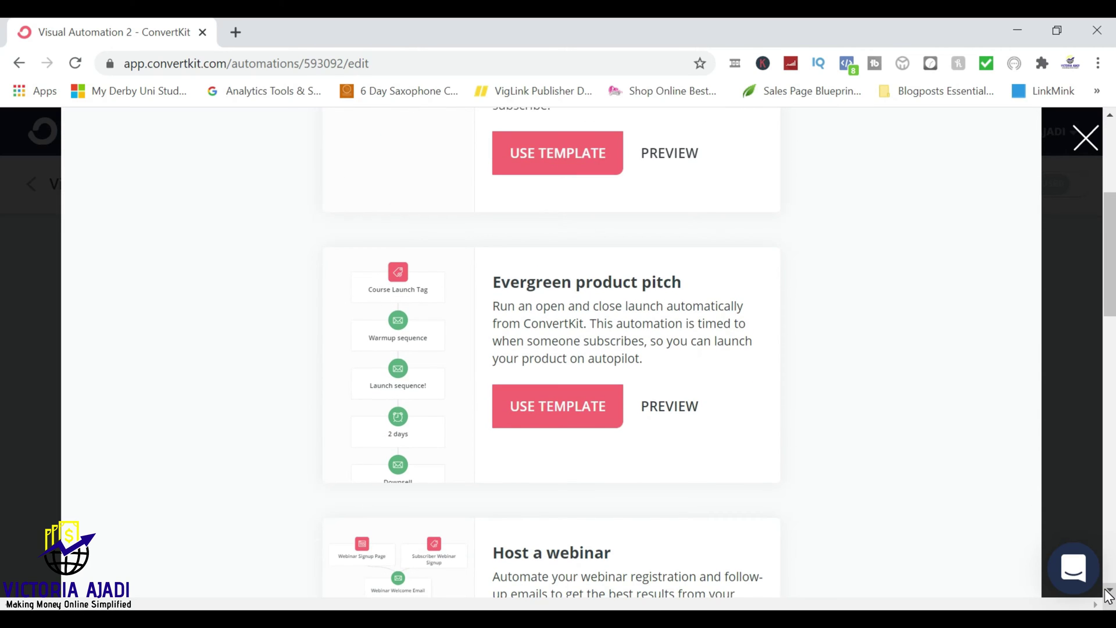
left_click_drag(1109, 592, 1109, 592)
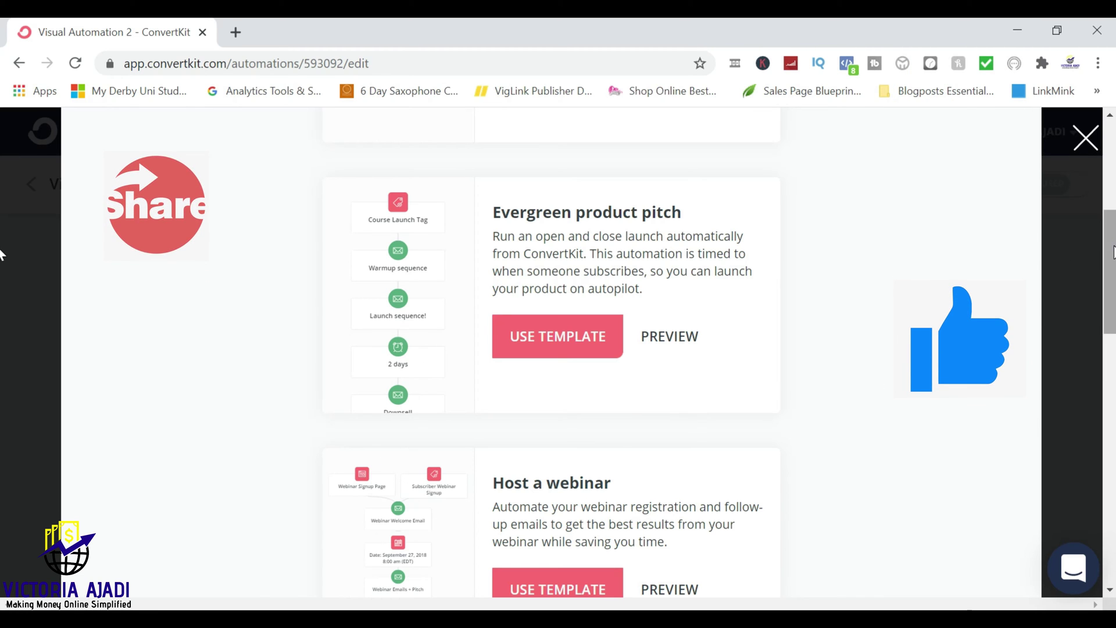
scroll(2, 256, "down", 10)
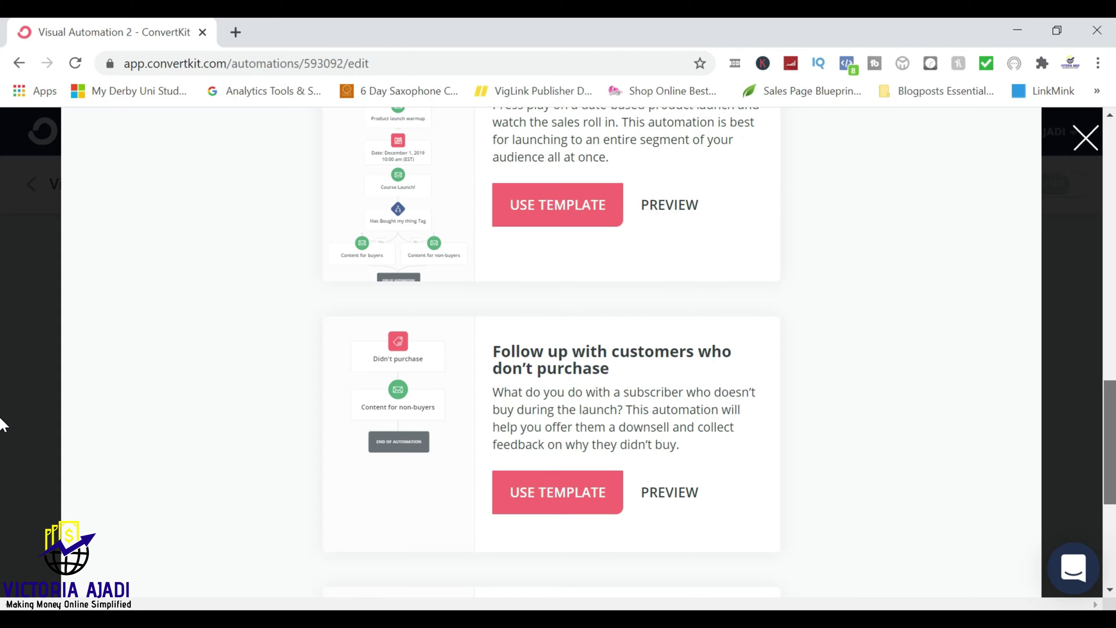
scroll(2, 419, "up", 1)
left_click_drag(1109, 419, 1109, 208)
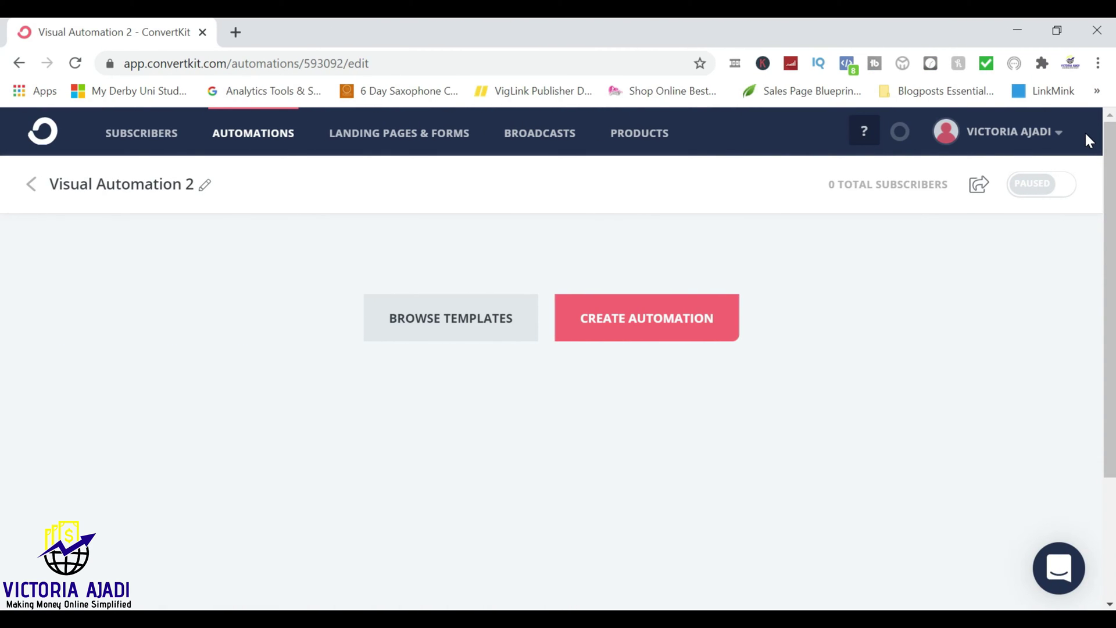
Build from scratch with a 'Joins a form' trigger for the 'Amazon qualifying sales in 3 months' form
left_click(673, 327)
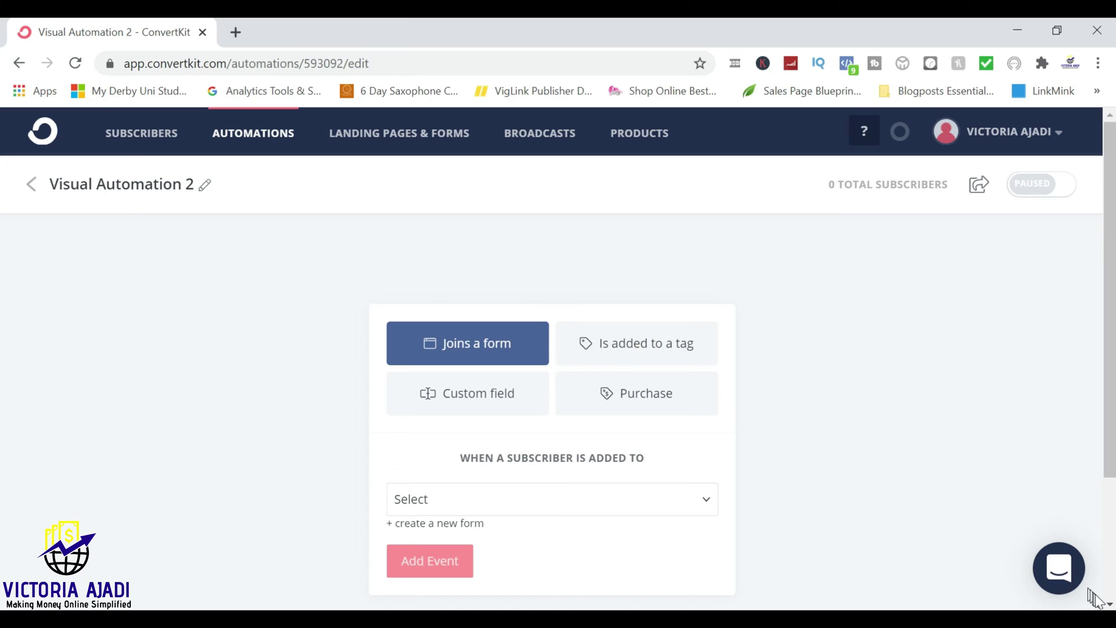
scroll(1106, 605, "down", 3)
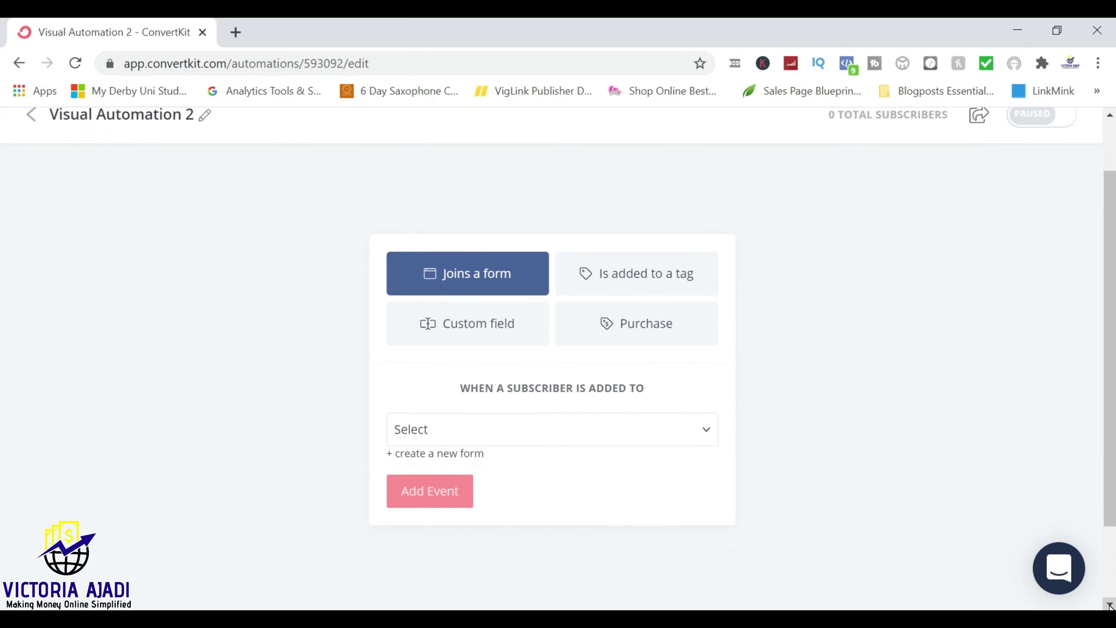
left_click(625, 438)
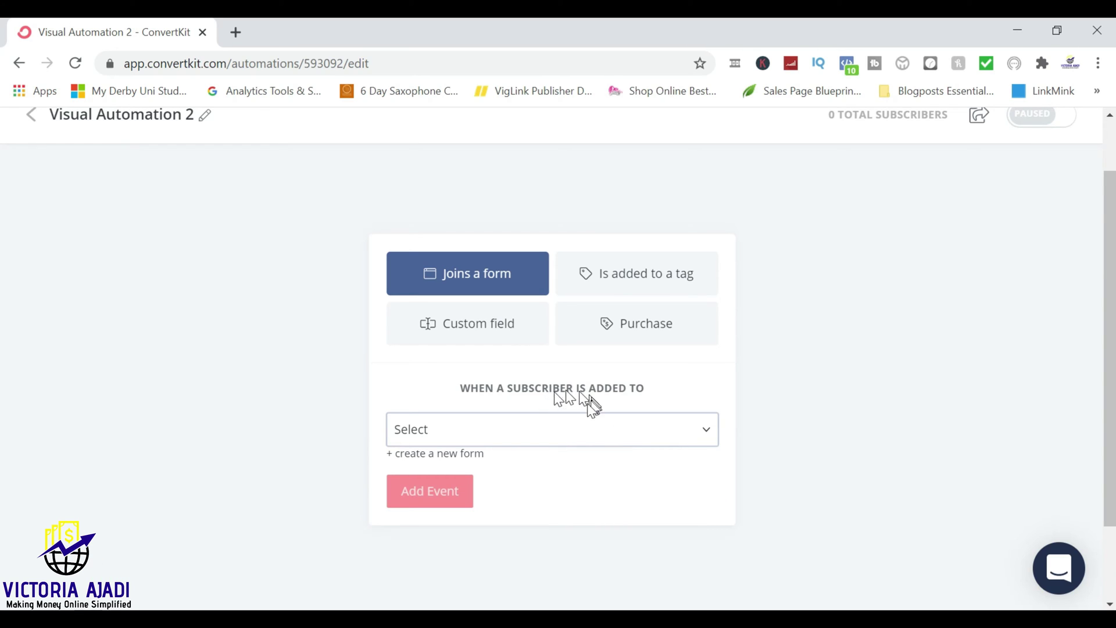
left_click(555, 434)
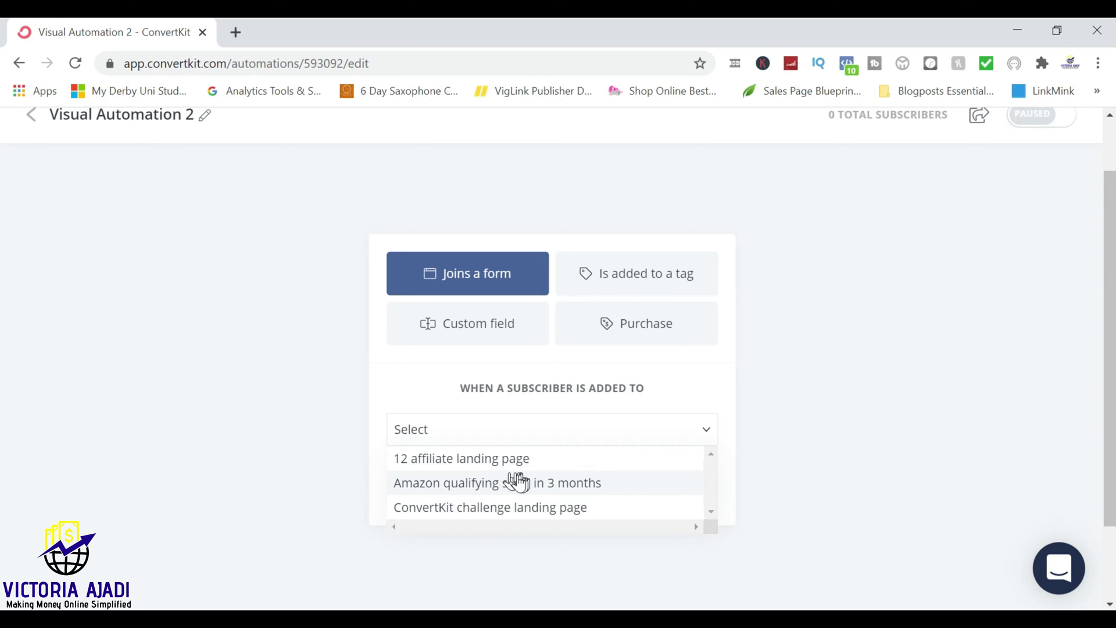
left_click(450, 488)
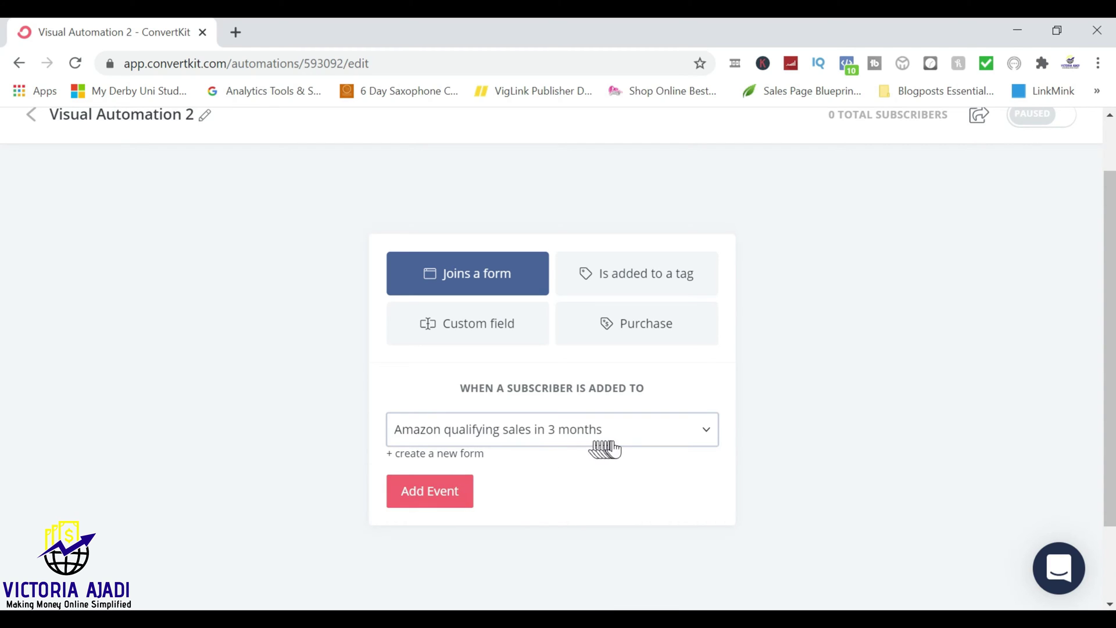
left_click(419, 495)
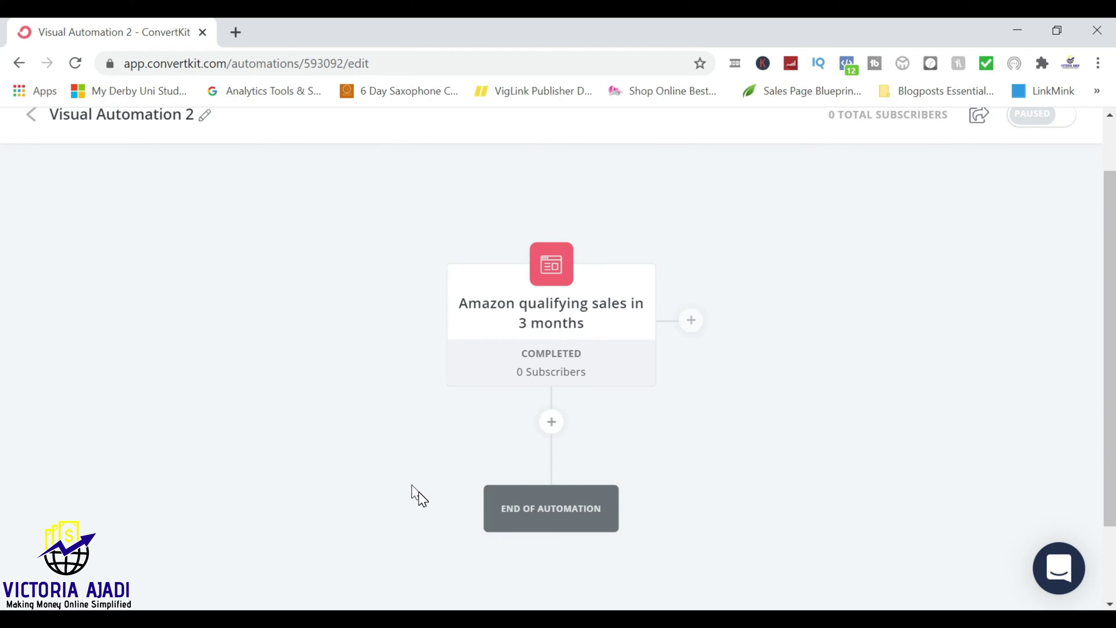
Review the 'Amazon qualifying sales in 3 months' form in a new tab, then return to the automation
mouse_move(516, 354)
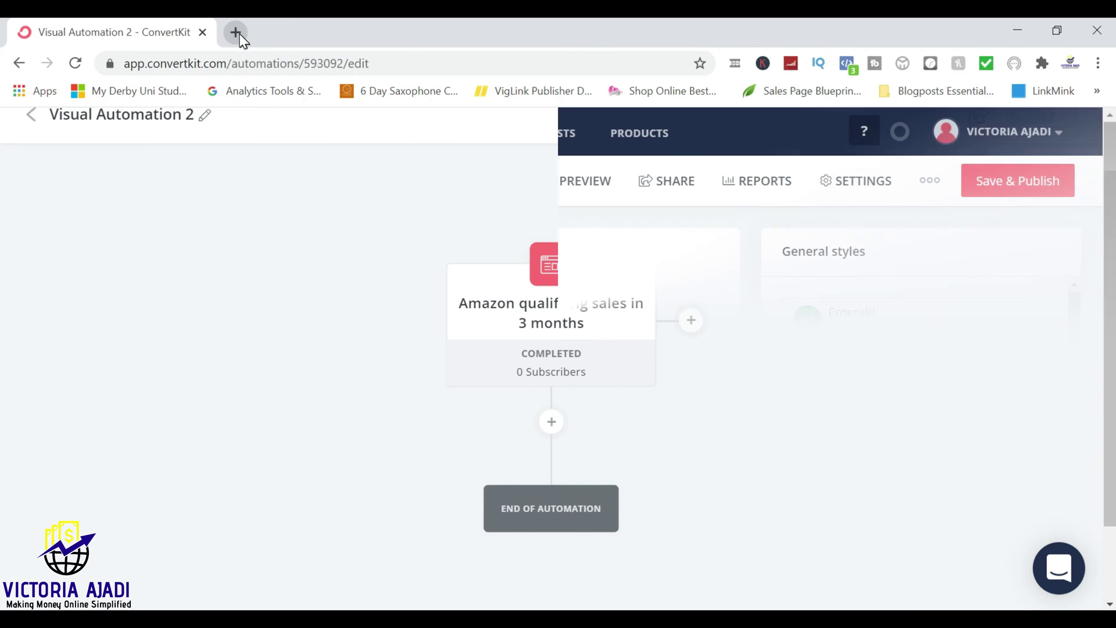
left_click(236, 33)
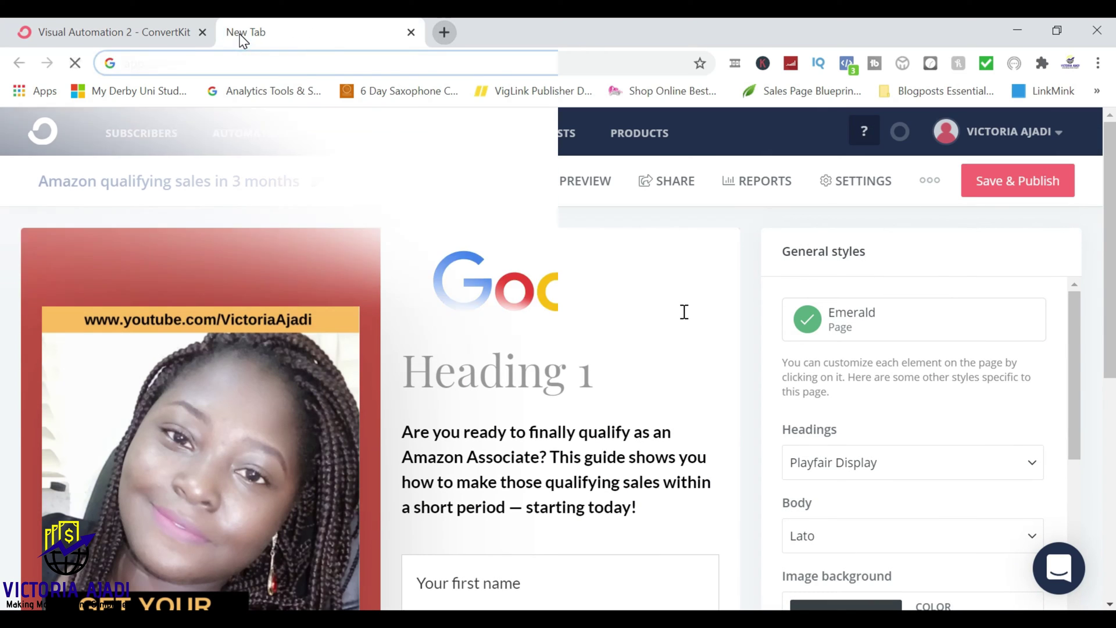
mouse_move(1111, 295)
left_mouse_down()
mouse_move(1113, 442)
mouse_move(1113, 291)
left_mouse_up()
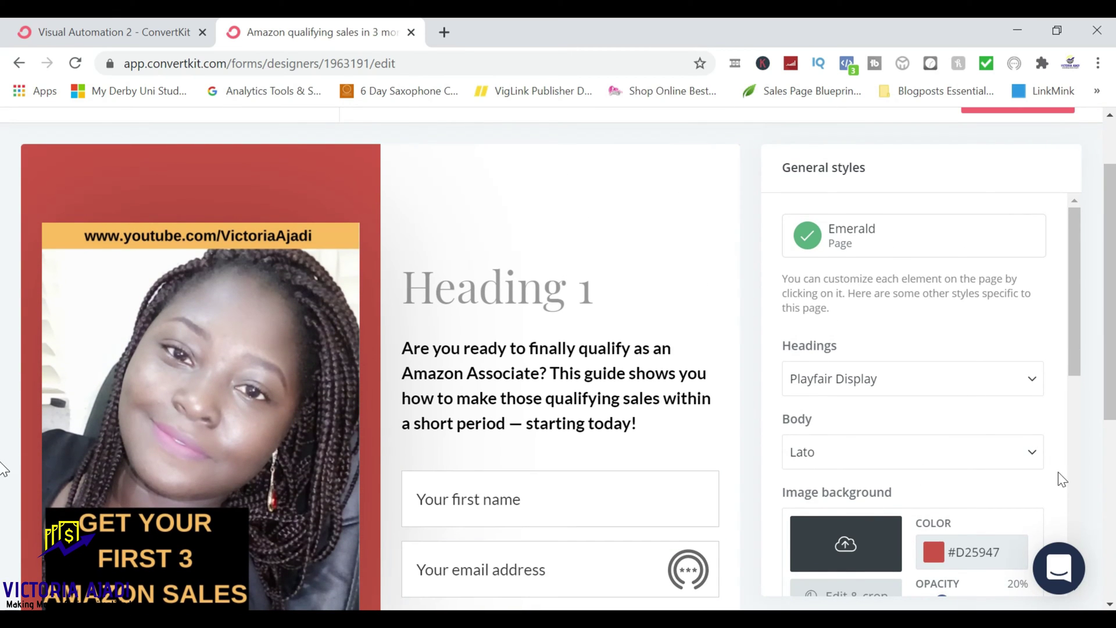
scroll(4, 410, "down", 2)
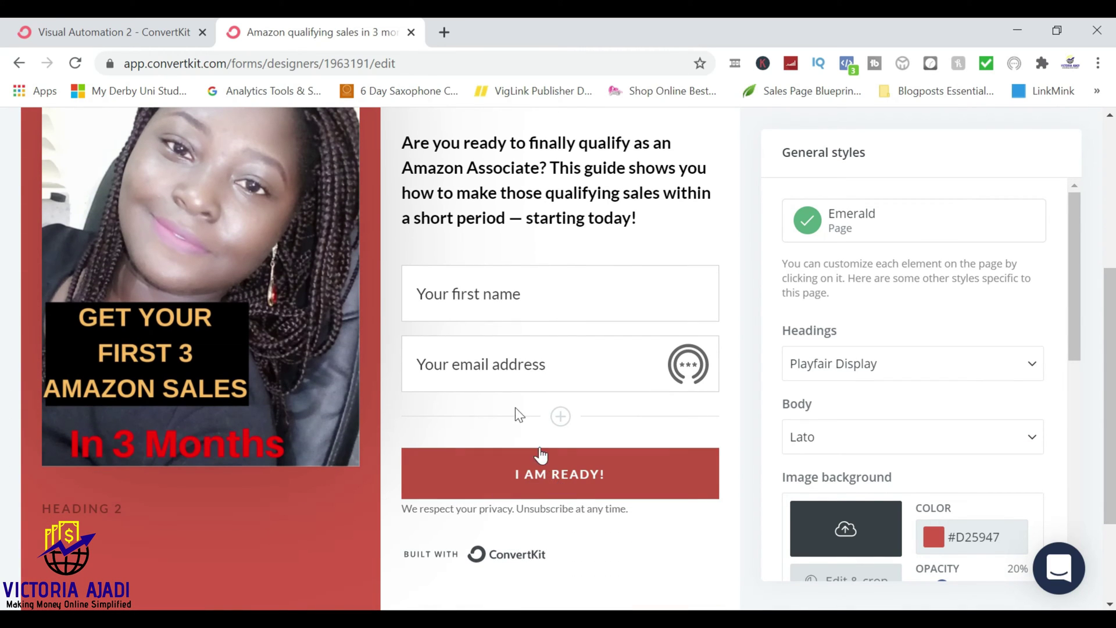
left_click(44, 33)
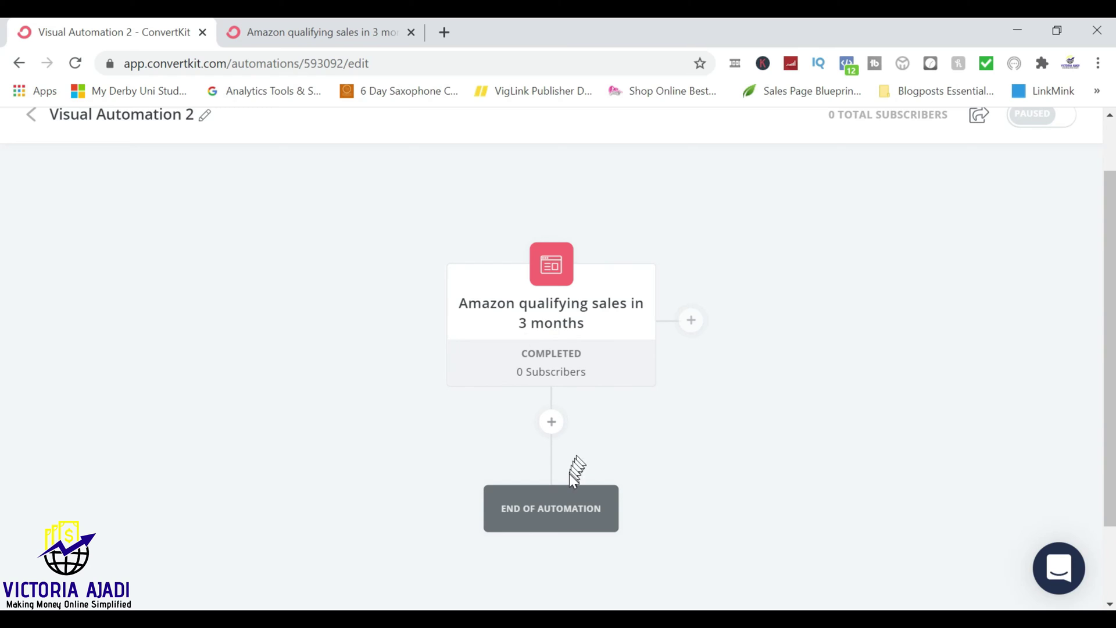
Add a new Action step below the form trigger and view the action options
left_click(551, 423)
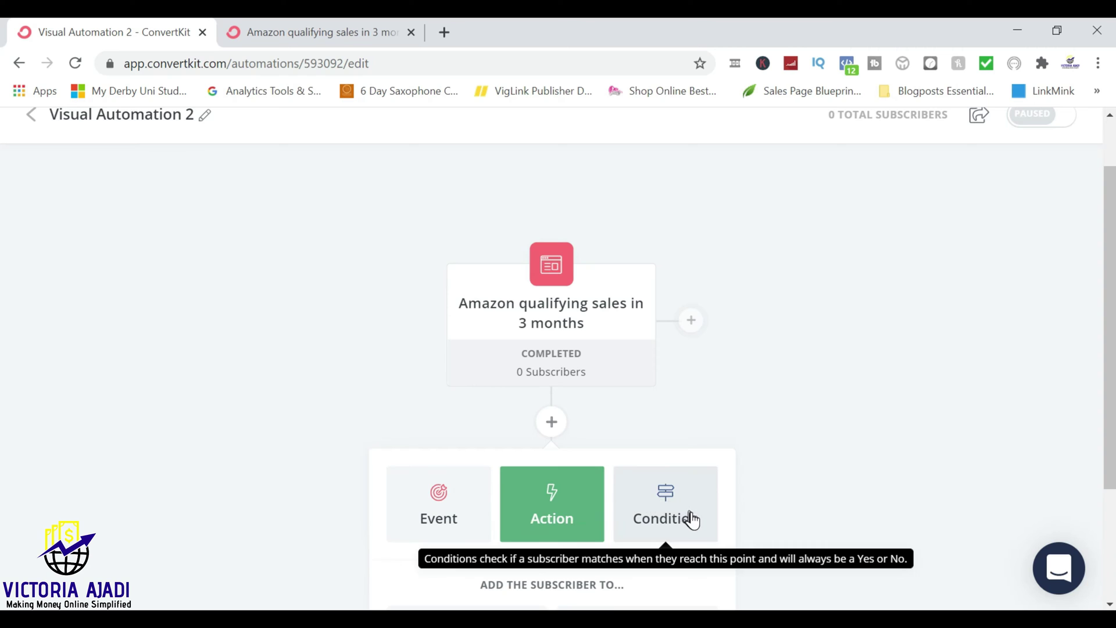
scroll(528, 396, "down", 3)
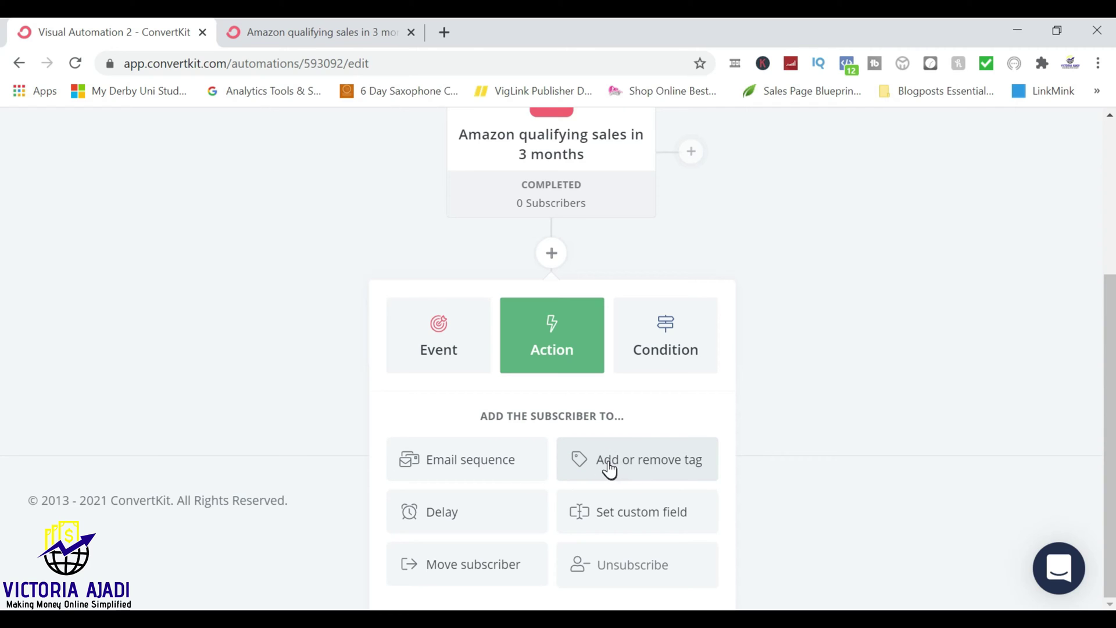
Add an 'Add or remove tag' action applying the 'interested in affiliate marketing' tag
left_click(609, 461)
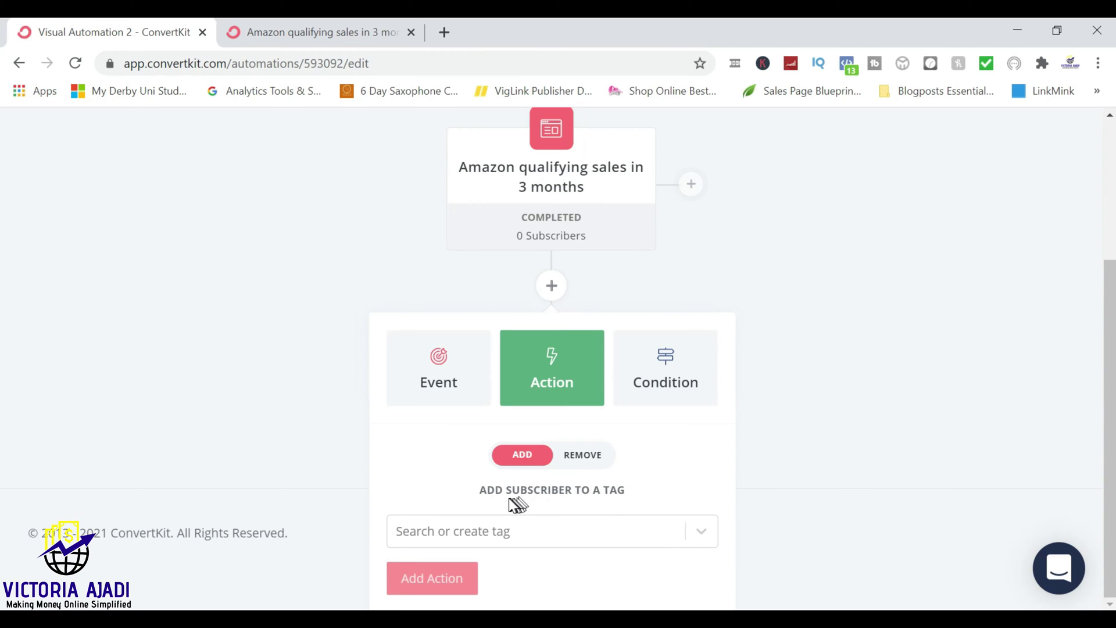
left_click(701, 532)
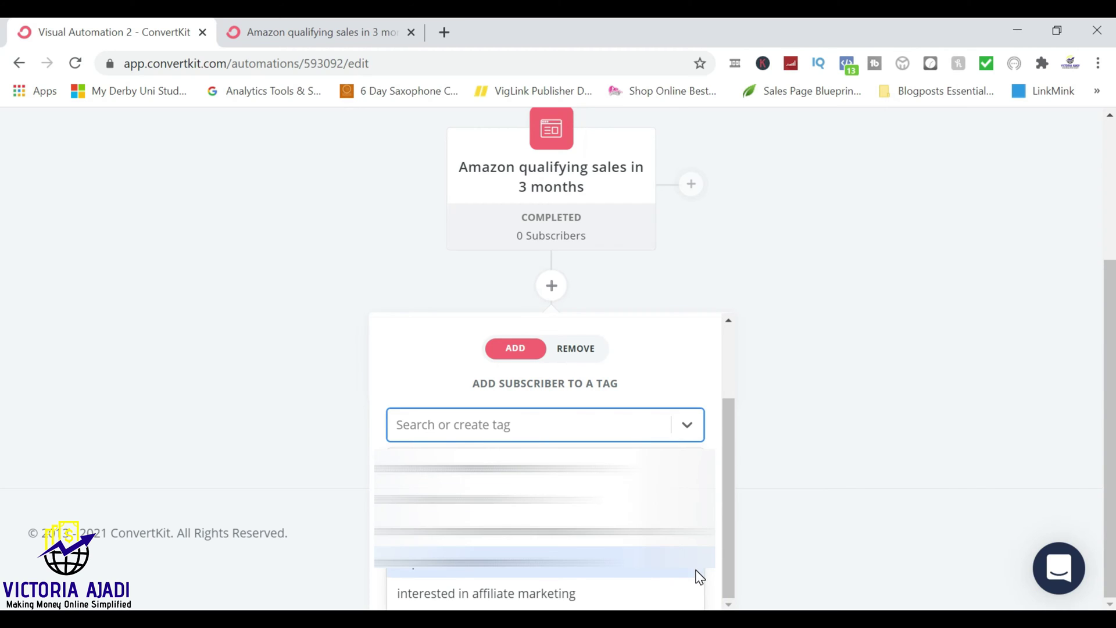
key("Up")
key("Up")
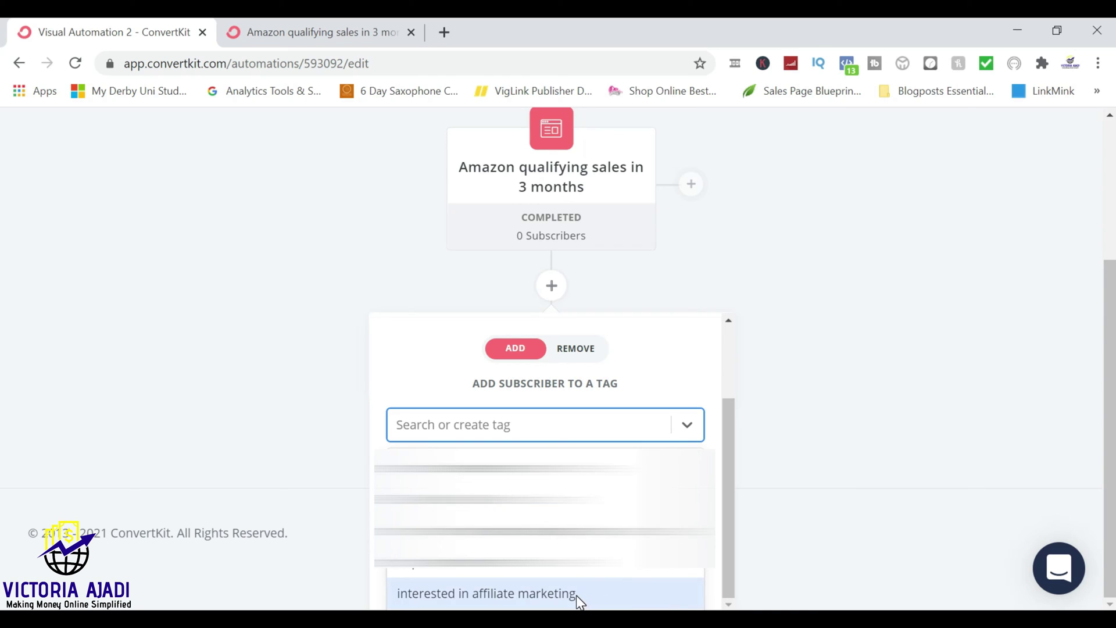
left_click(524, 593)
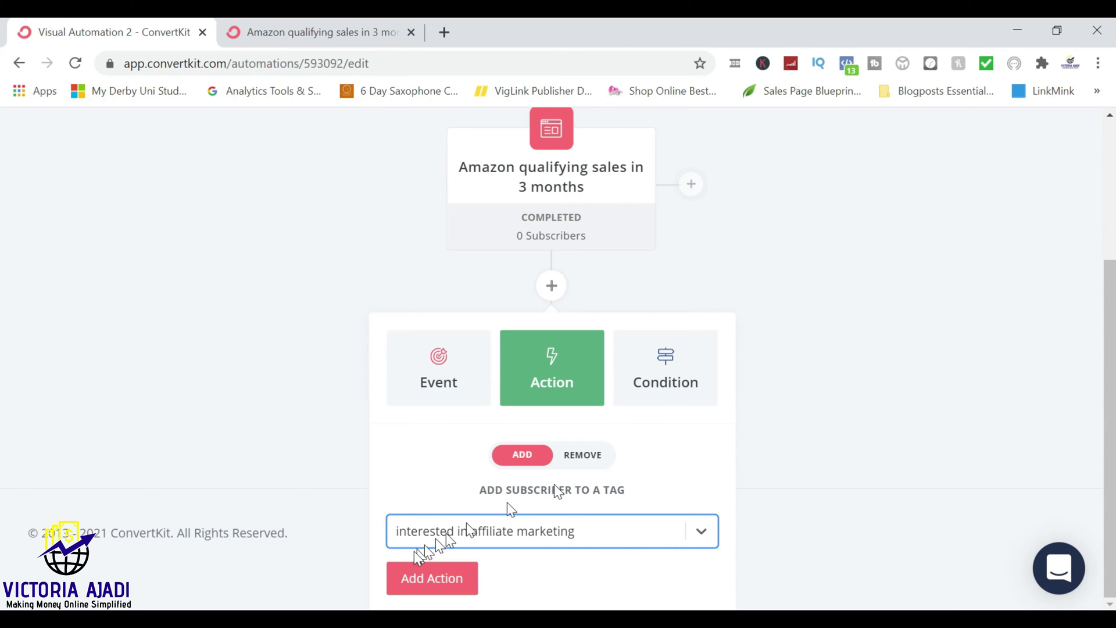
left_click(430, 590)
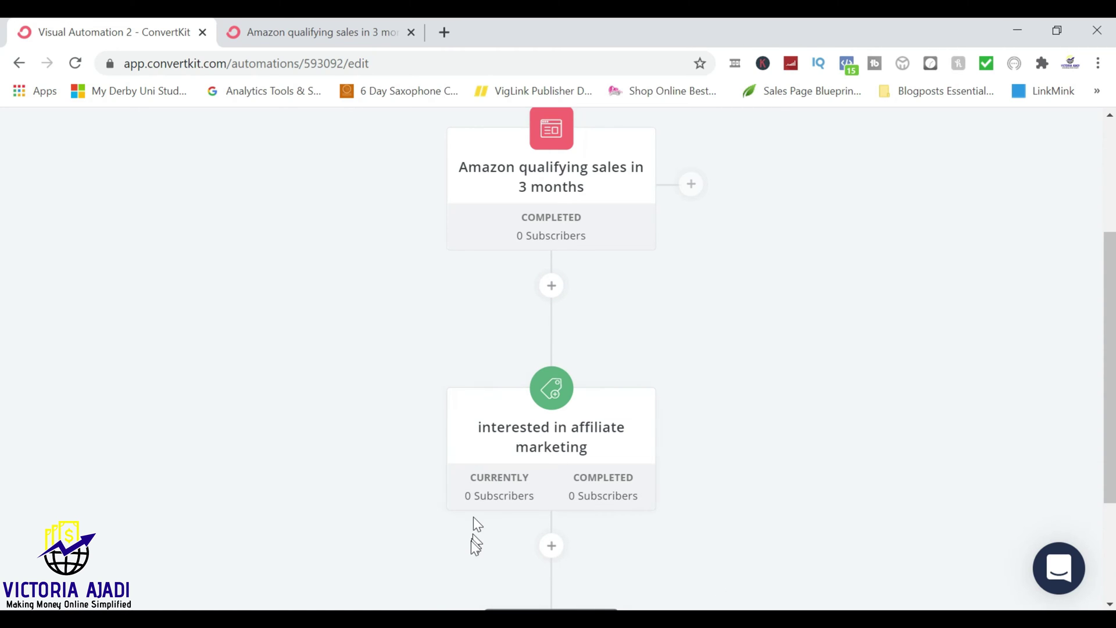
Add a Delay action below the tag step, set to 1 Days
left_click(551, 547)
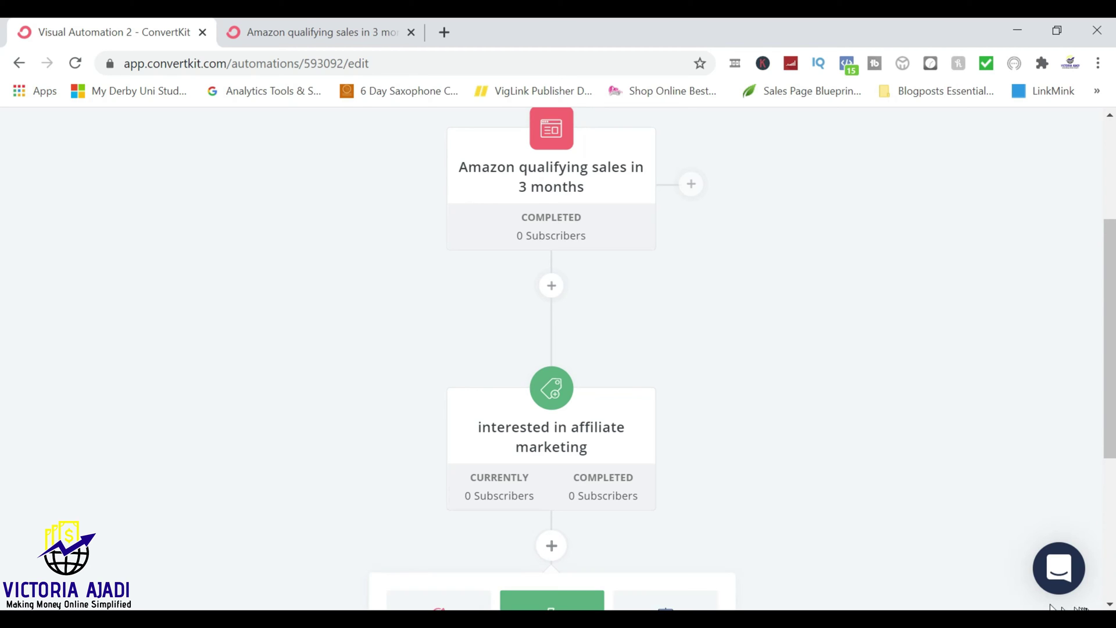
scroll(1108, 604, "down", 4)
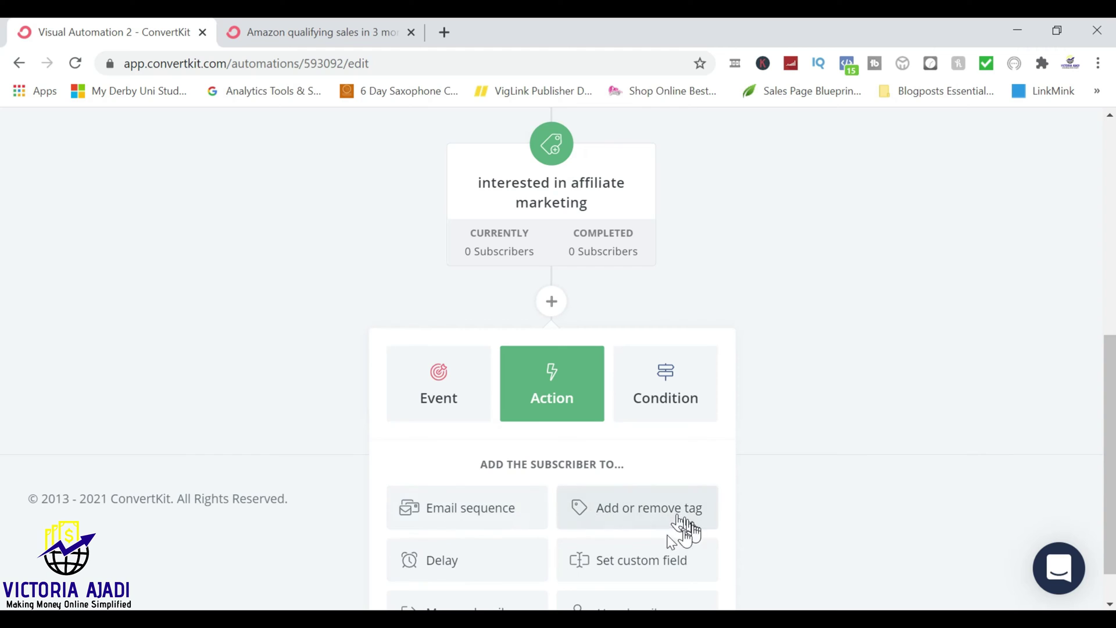
left_click(438, 560)
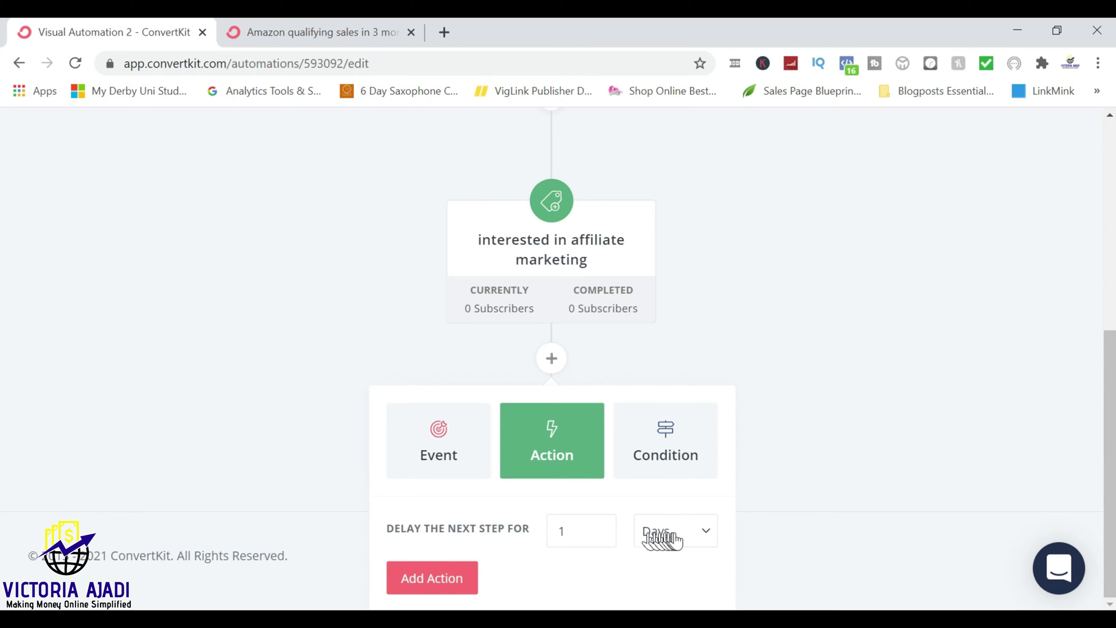
left_click(699, 541)
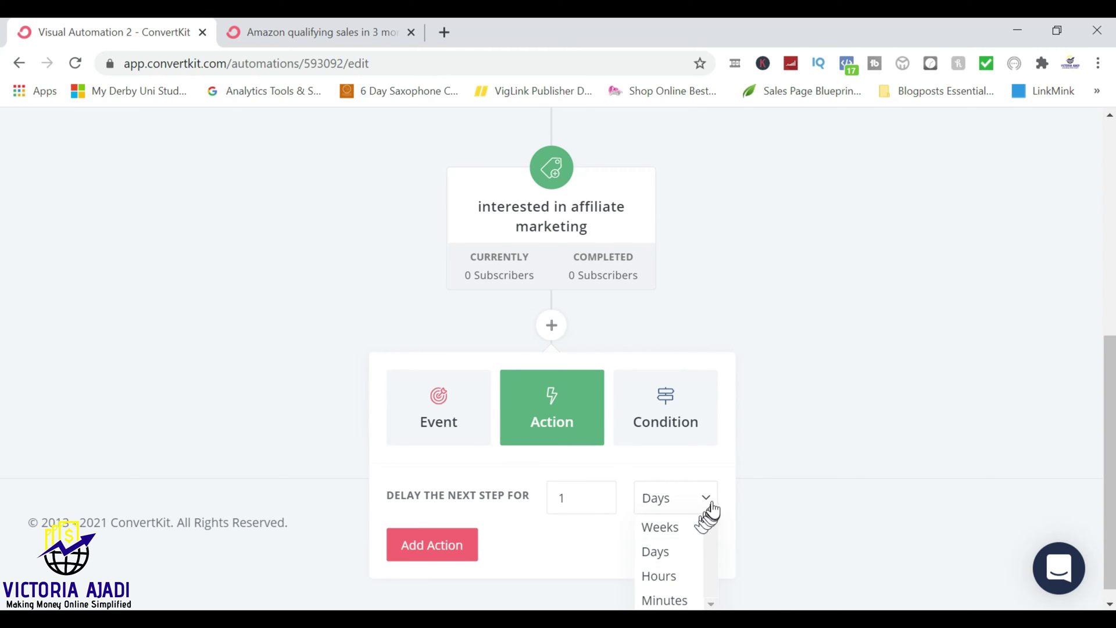
left_click(707, 504)
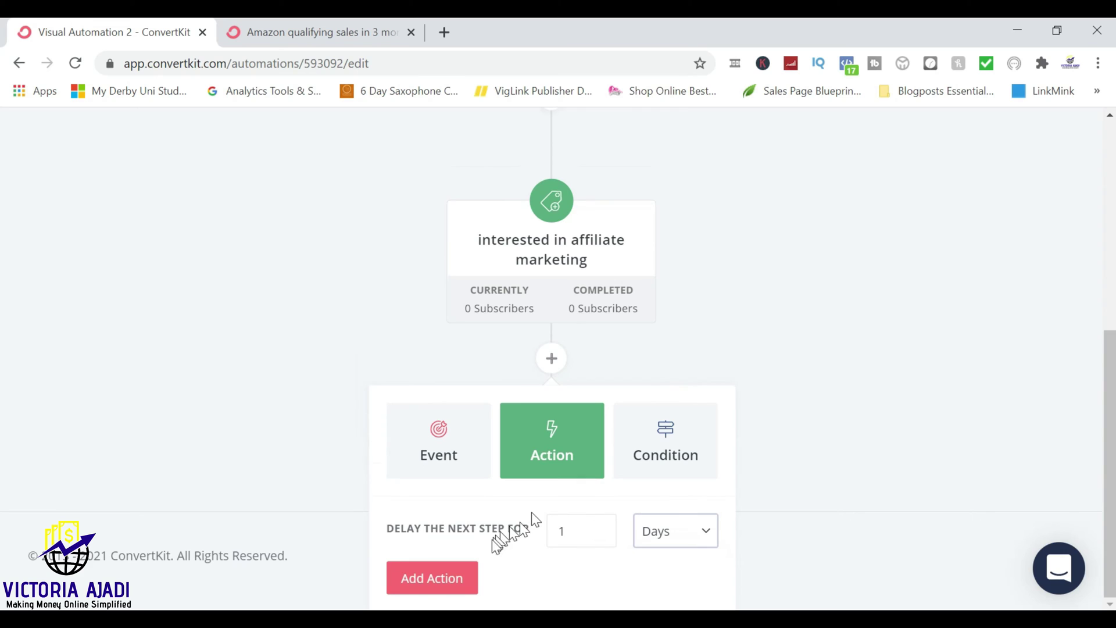
Look through the Condition and Event options for the new step, then go back to Action
left_click(670, 451)
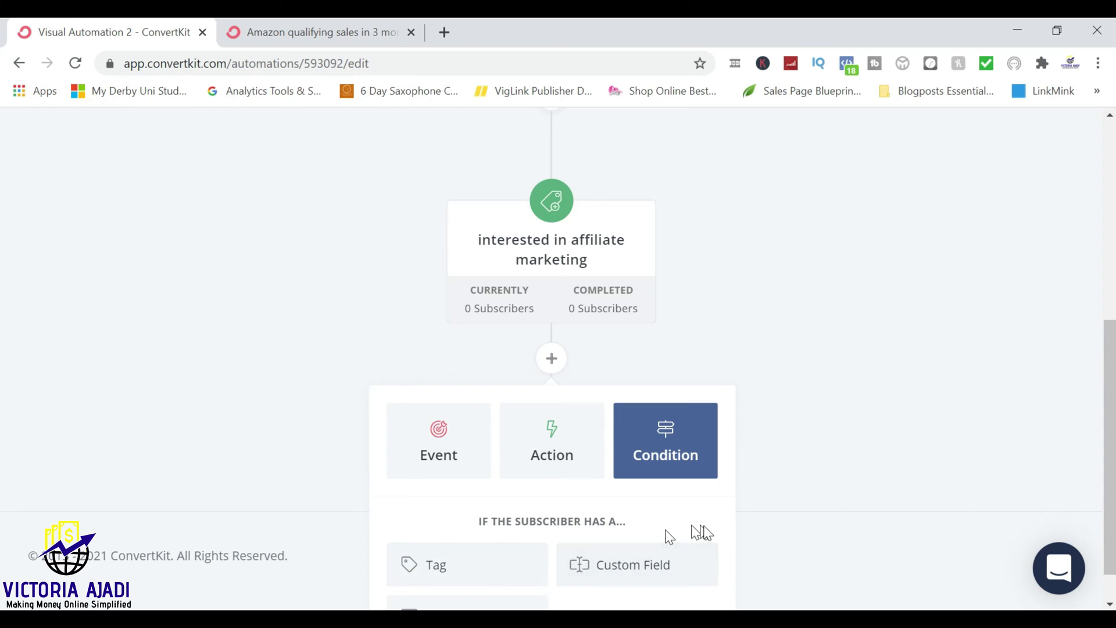
left_click(1110, 605)
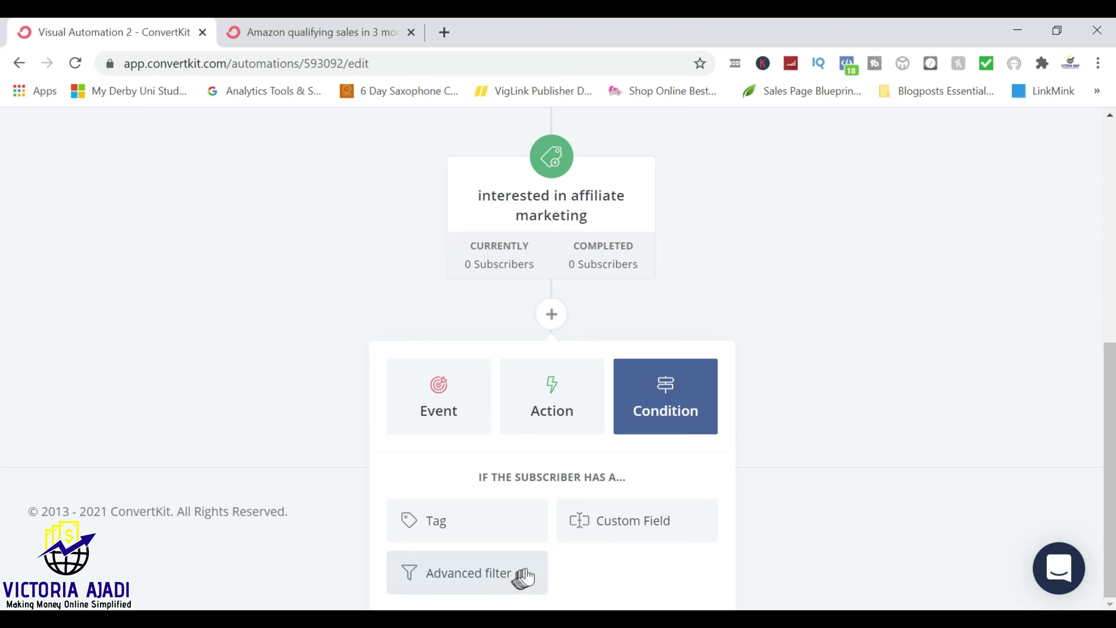
left_click(437, 404)
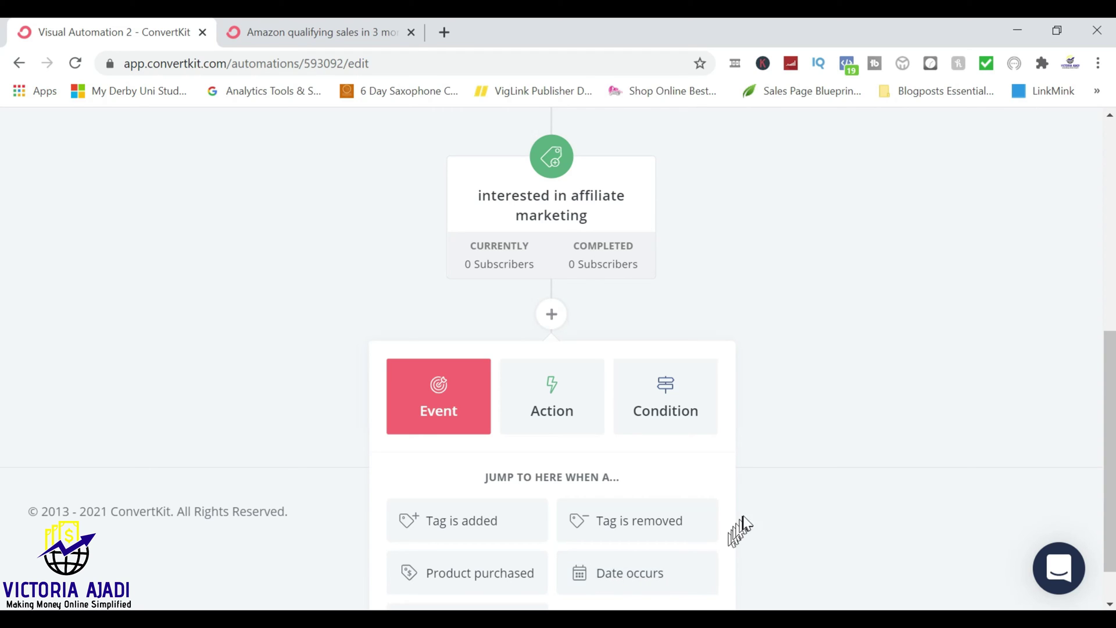
left_click(558, 407)
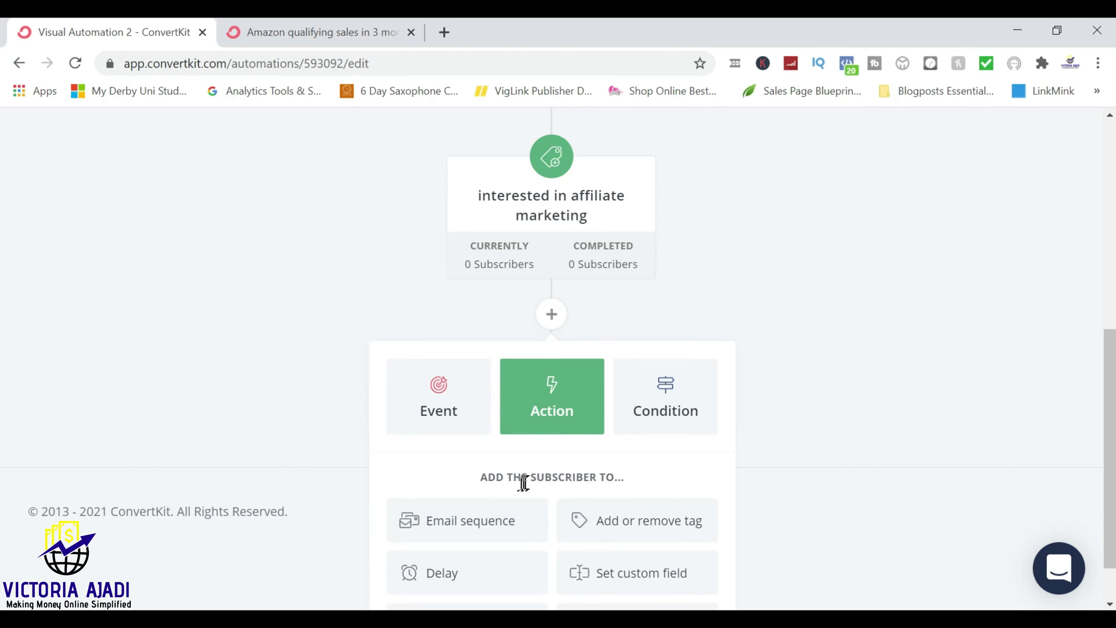
Add an Email sequence action with a new sequence named 'amazon qualifying sales in 3 months'
left_click(459, 523)
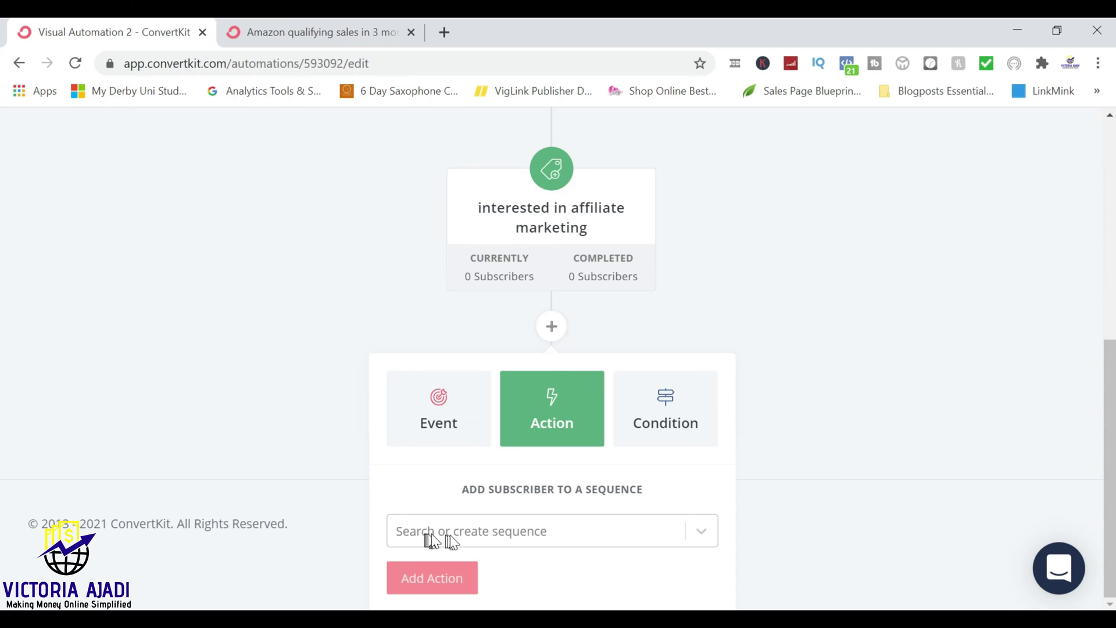
left_click(700, 535)
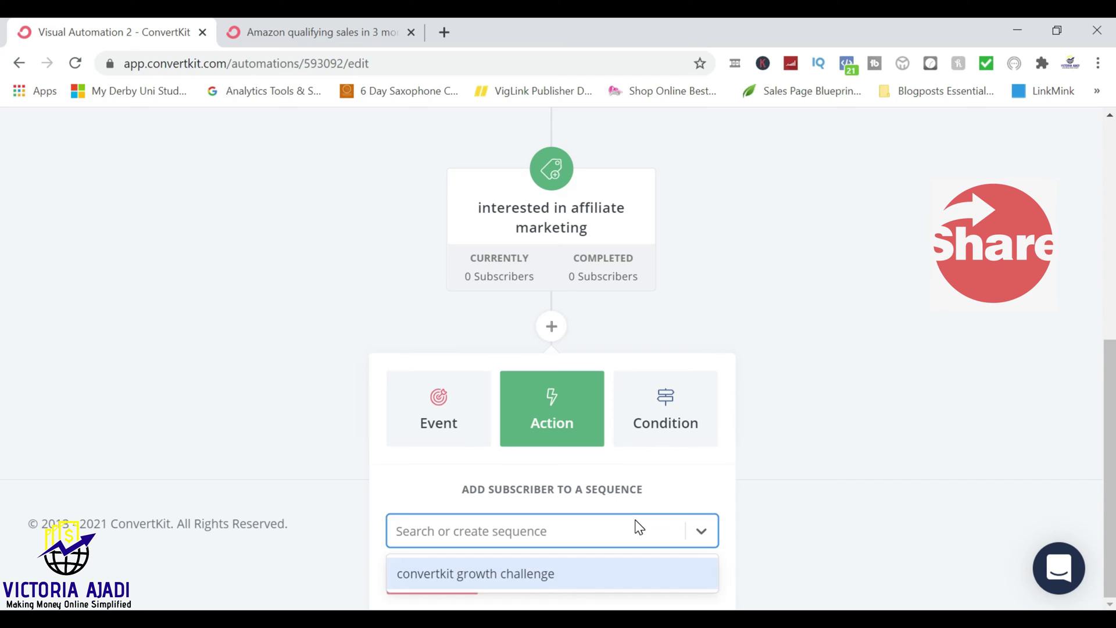
type("am")
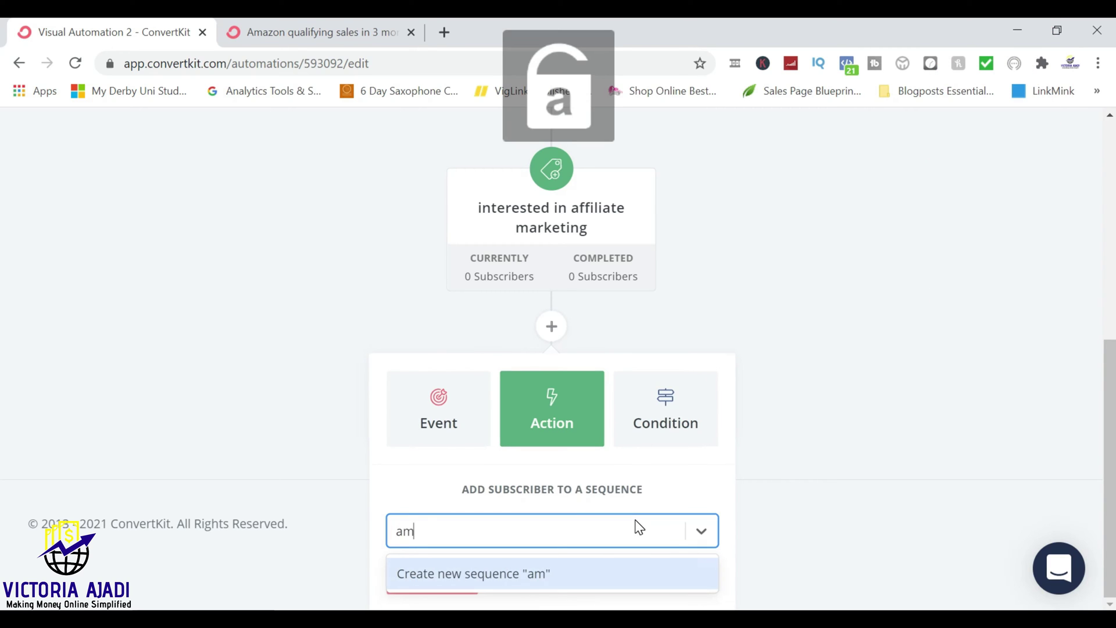
type("azon qu")
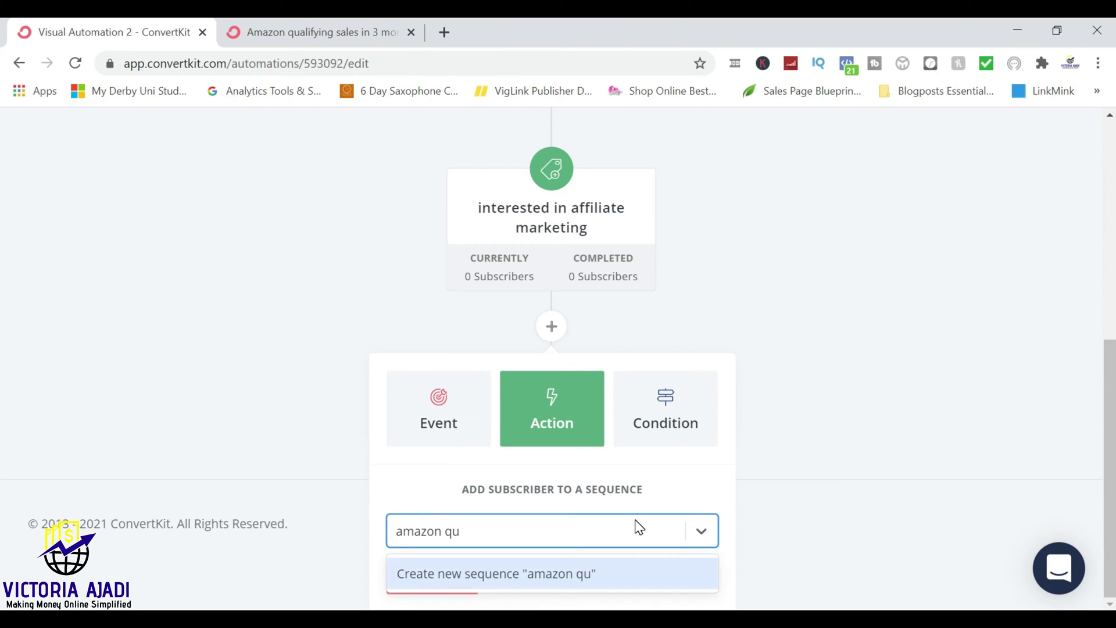
type("alifying sales i")
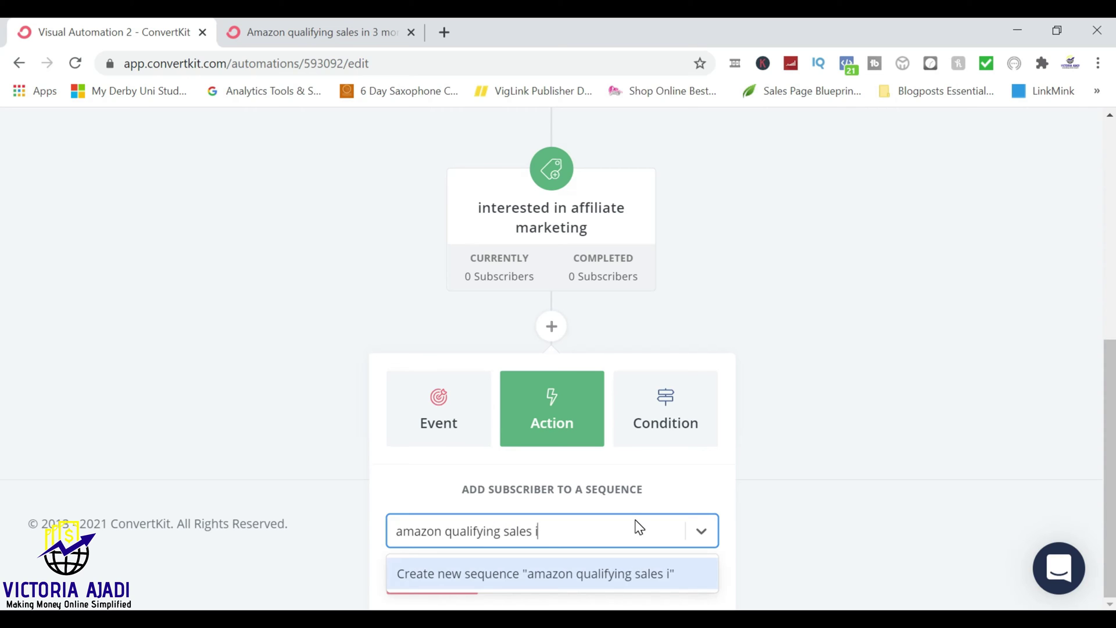
type("n 3 months")
key("Return")
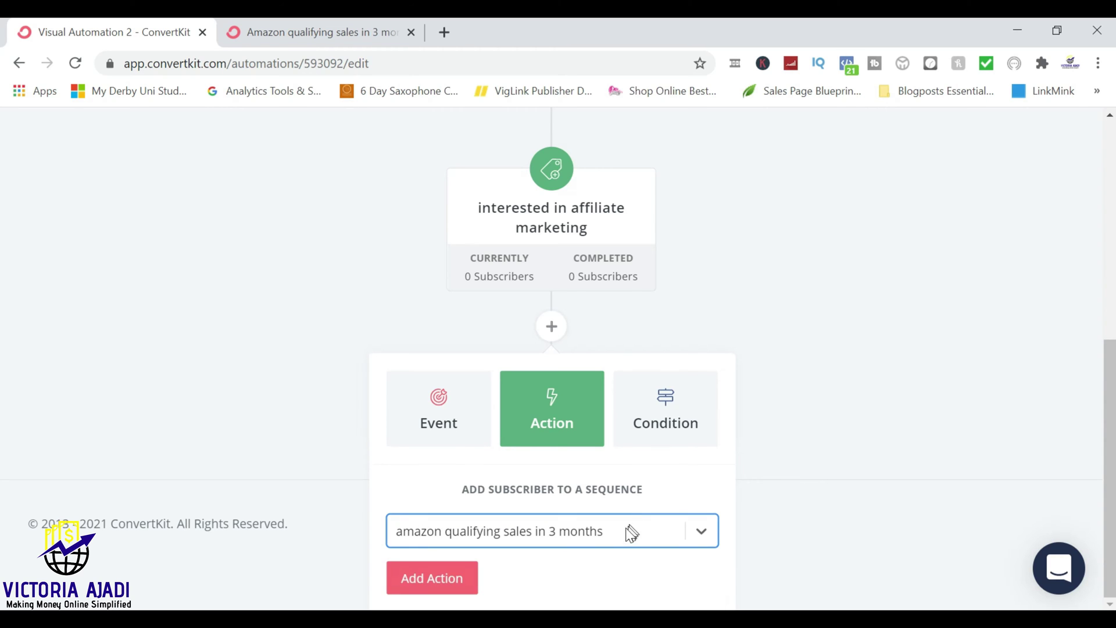
left_click(457, 585)
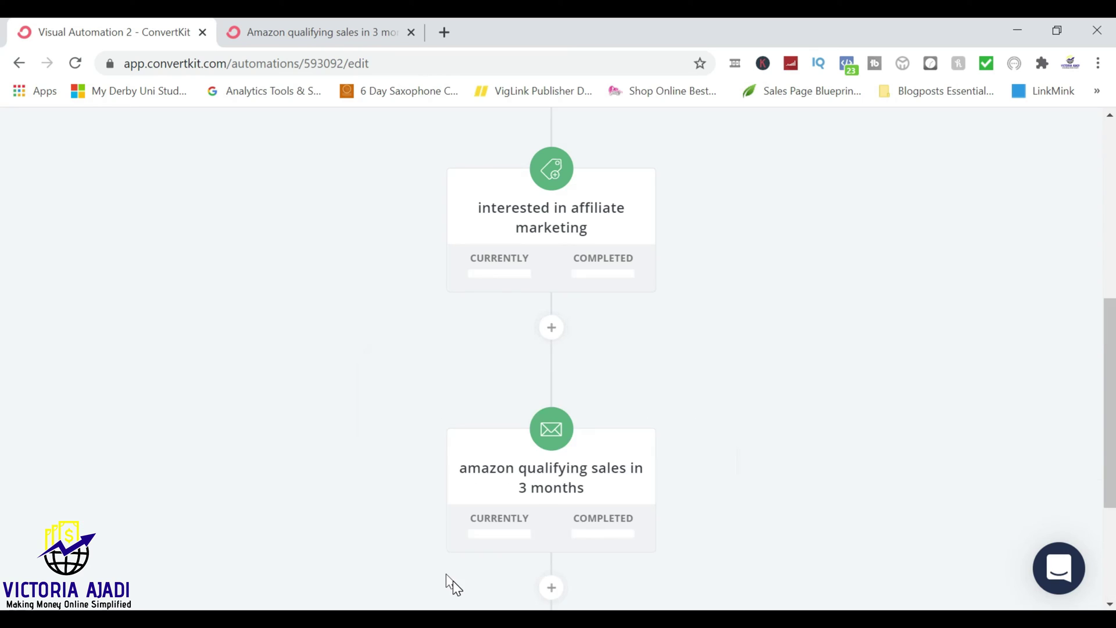
Open the 'amazon qualifying sales in 3 months' sequence node in the sequence editor
scroll(452, 581, "down", 3)
mouse_move(552, 280)
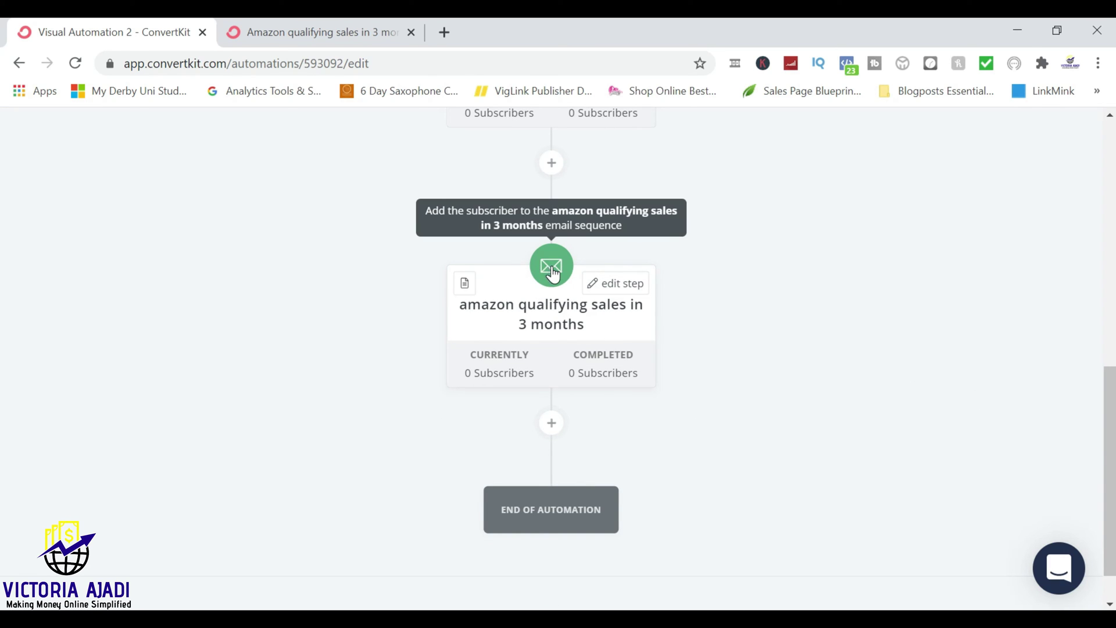
left_click(550, 262)
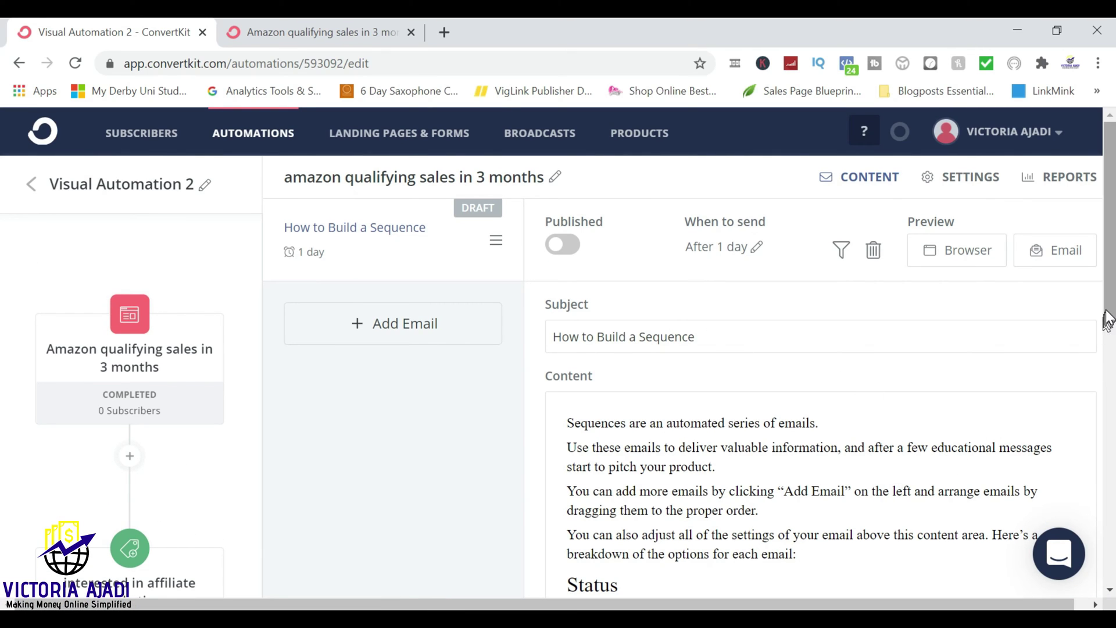
Delete the default subject 'How to Build a Sequence' from the draft email
left_click_drag(1111, 310, 1052, 292)
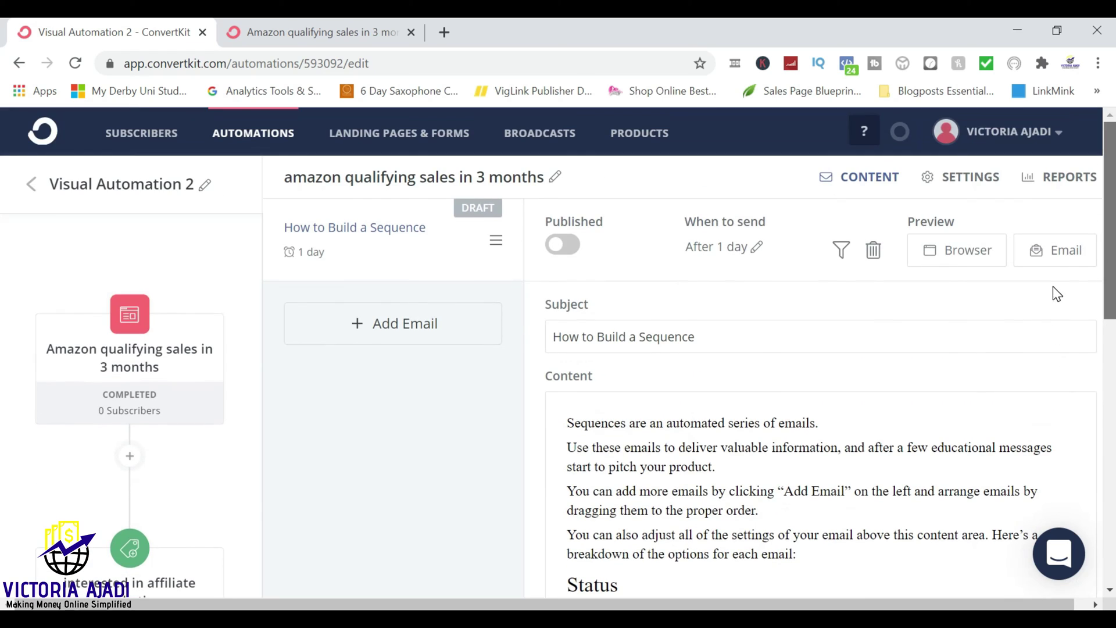
left_click(717, 337)
key("BackSpace")
key("BackSpace")
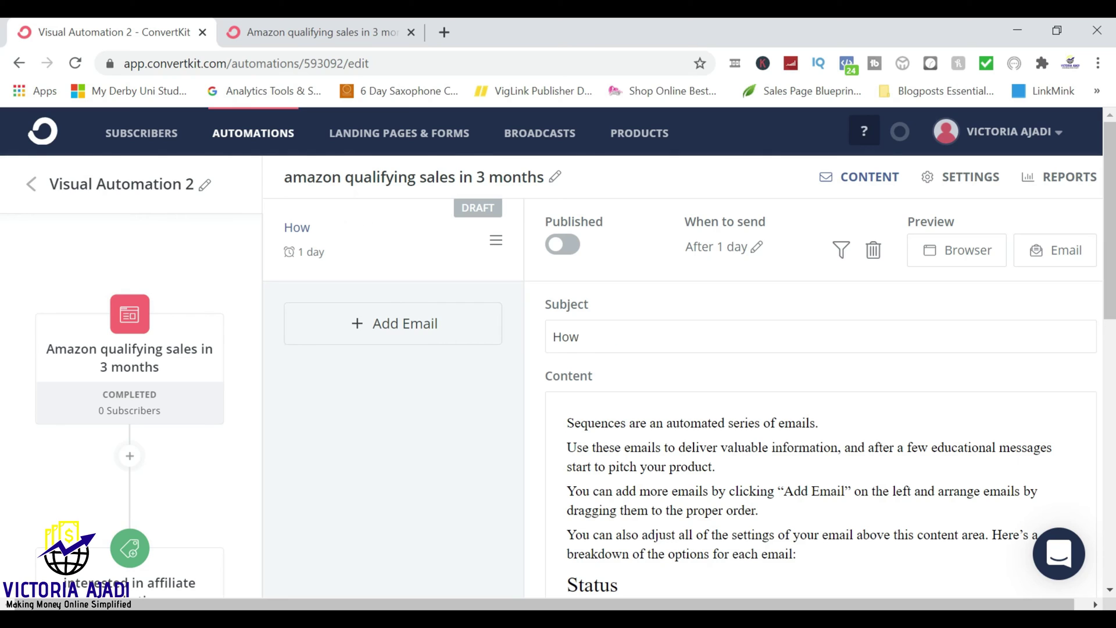
key("BackSpace")
key("BackSpace")
key("BackSpace")
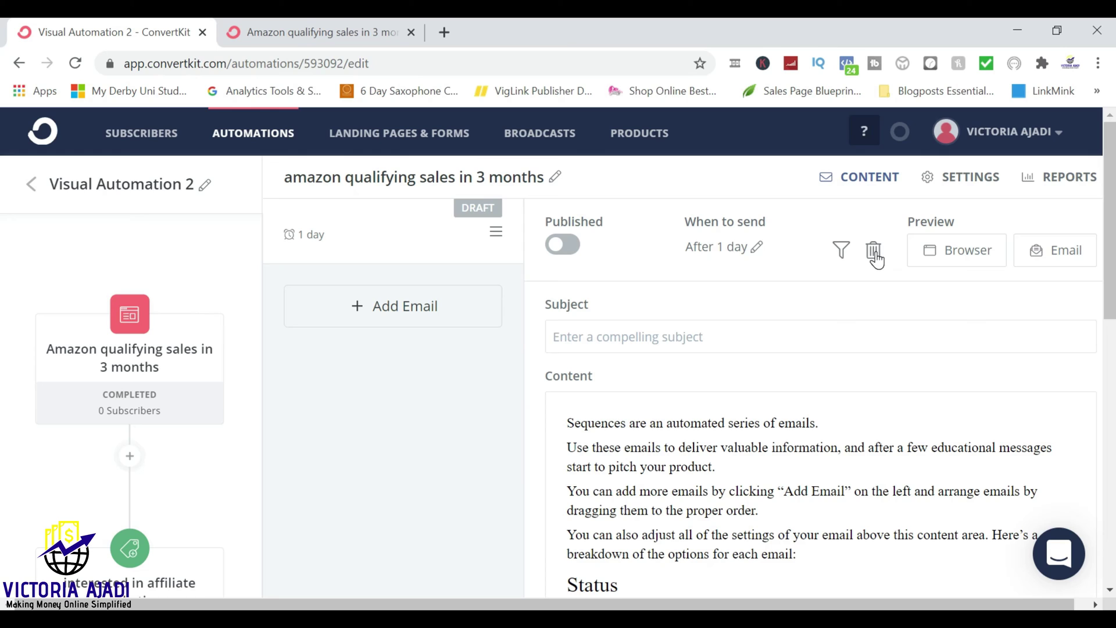
Change the first email's When to send delay from 1 day to 0 days
left_click(756, 249)
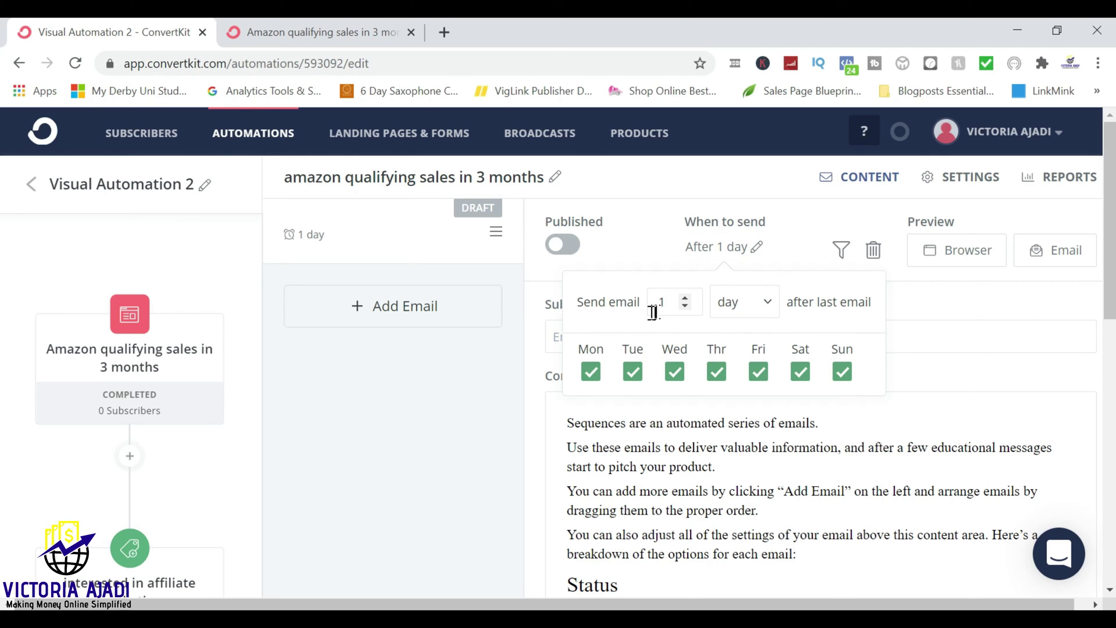
left_click(686, 297)
double_click(687, 307)
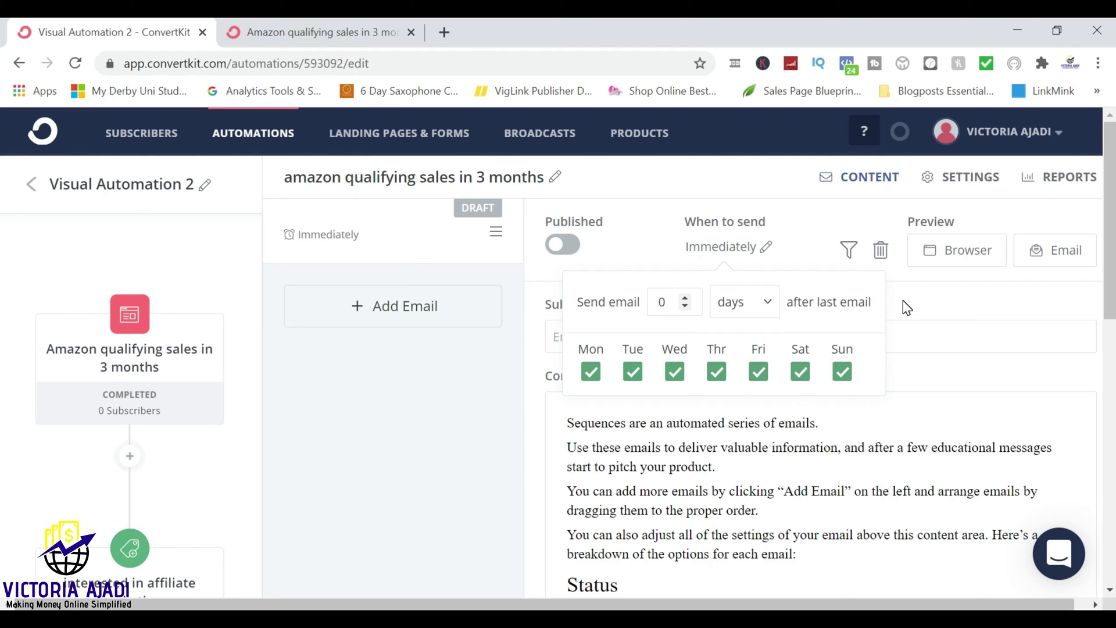
left_click(907, 308)
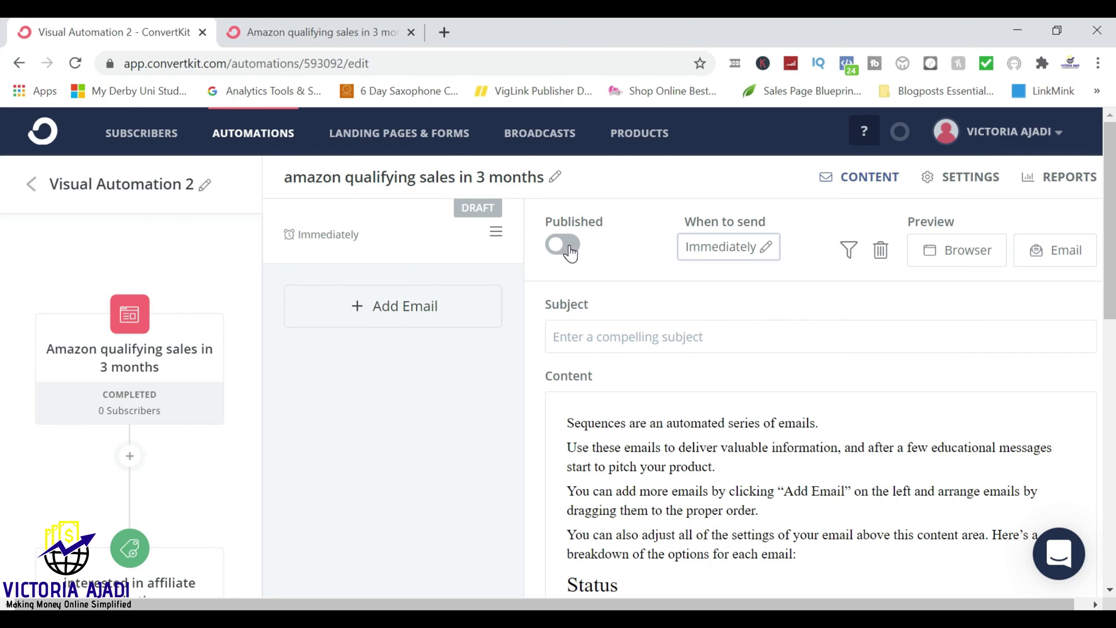
Try the link settings on the Ultimate Guide heading, cancel, and select the whole heading
left_click_drag(1108, 269, 1106, 373)
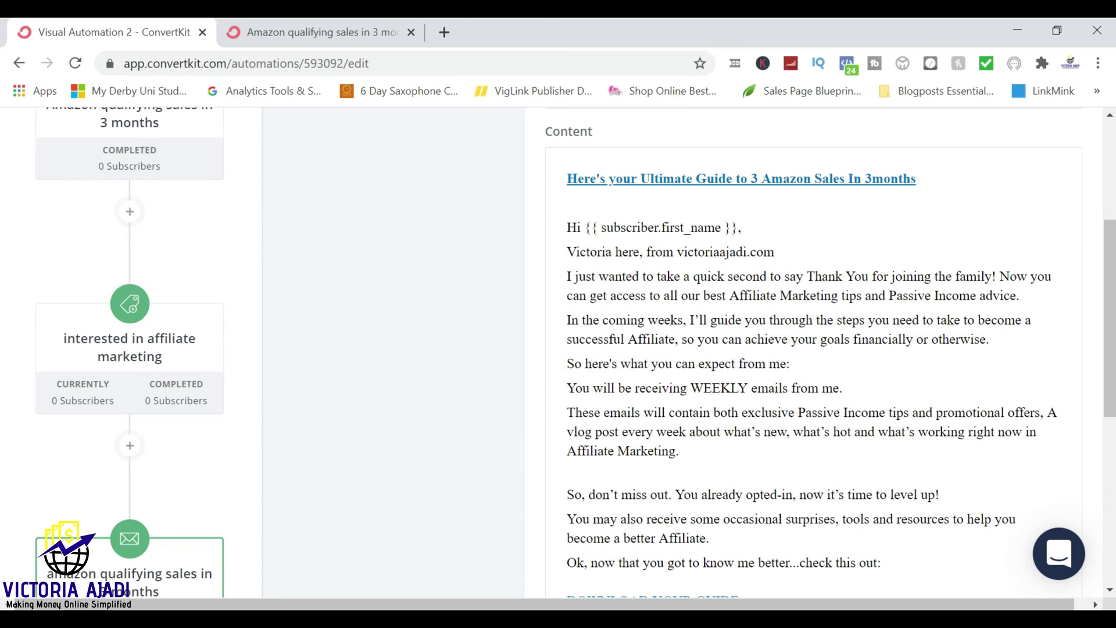
left_click(723, 178)
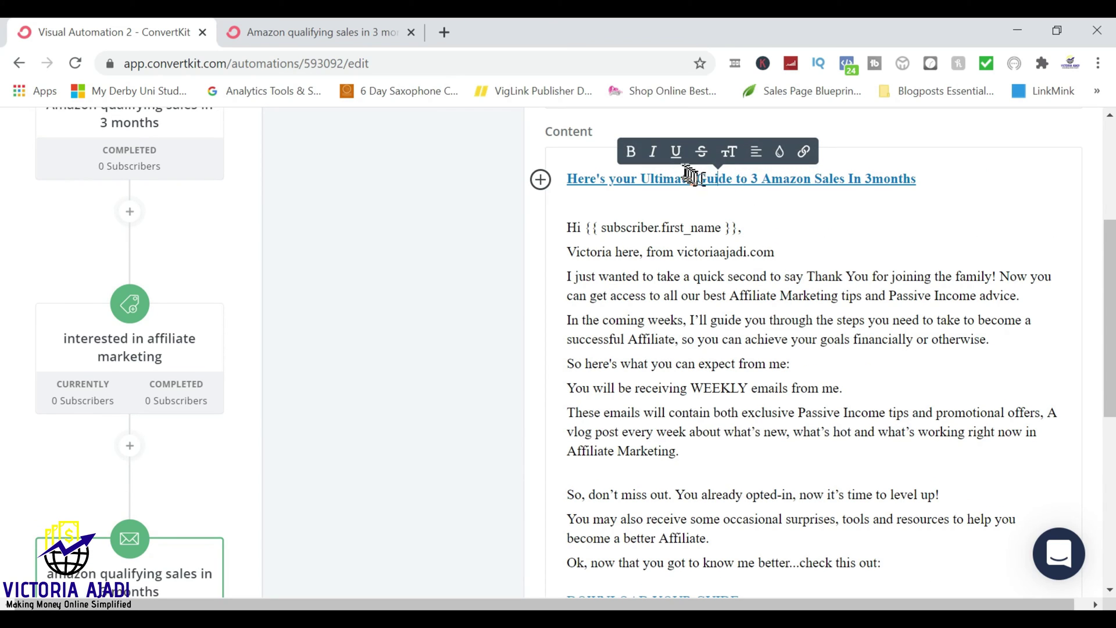
left_click(804, 152)
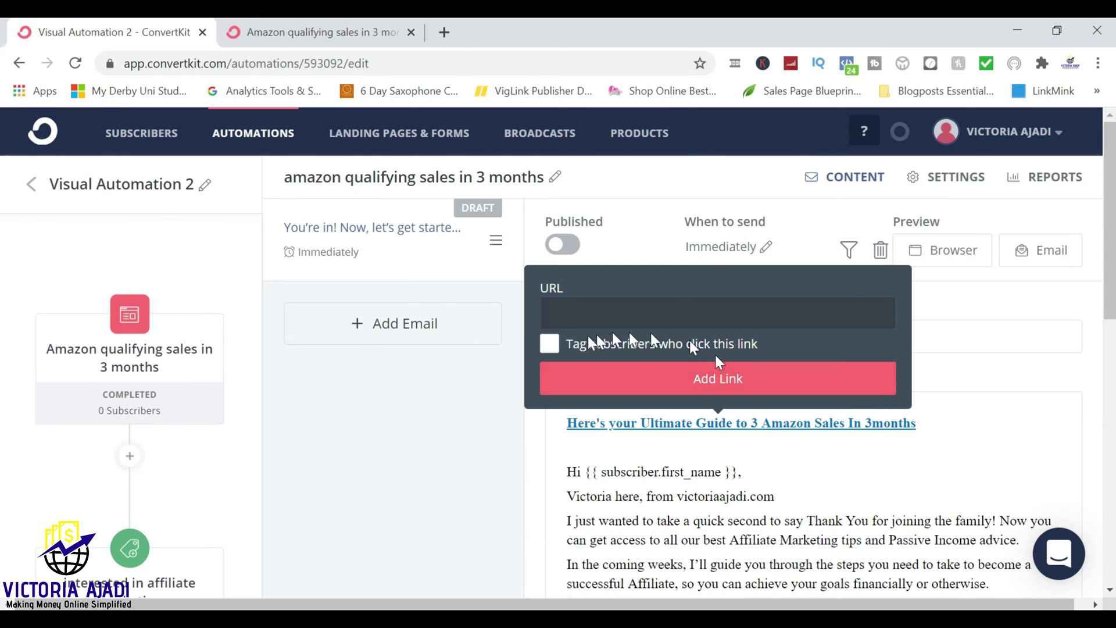
left_click(586, 310)
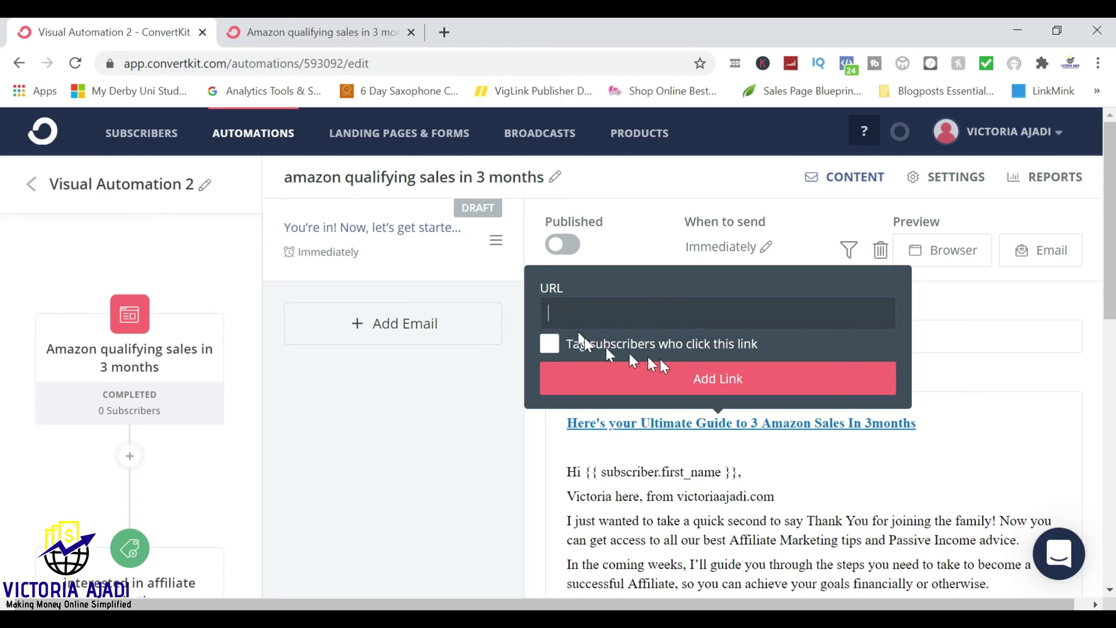
left_click(870, 494)
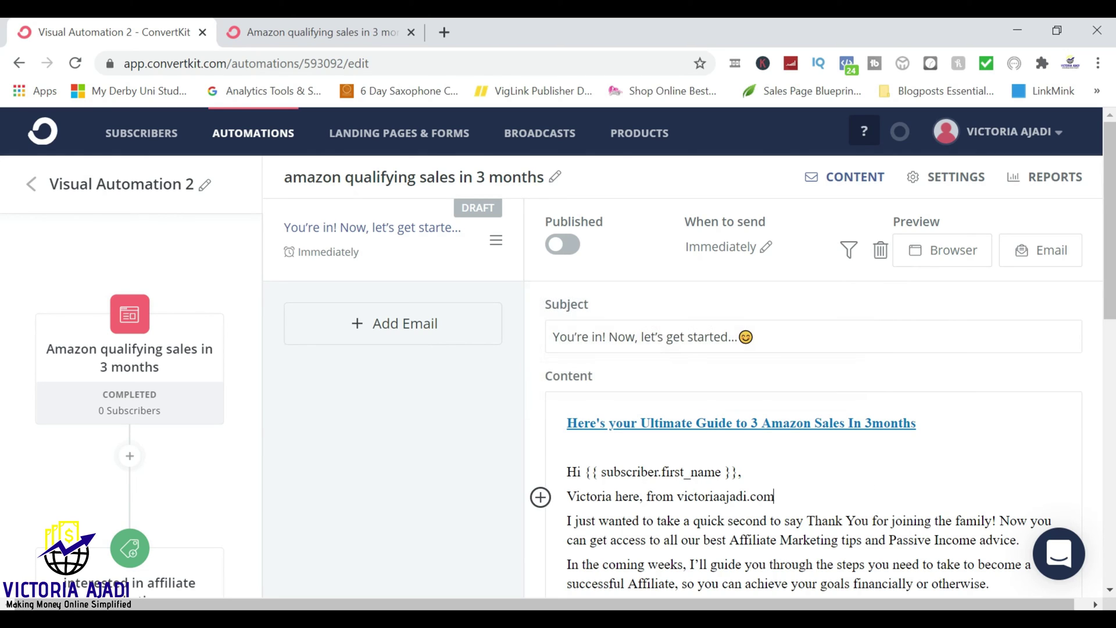
left_click(568, 422)
left_click_drag(576, 423, 583, 423)
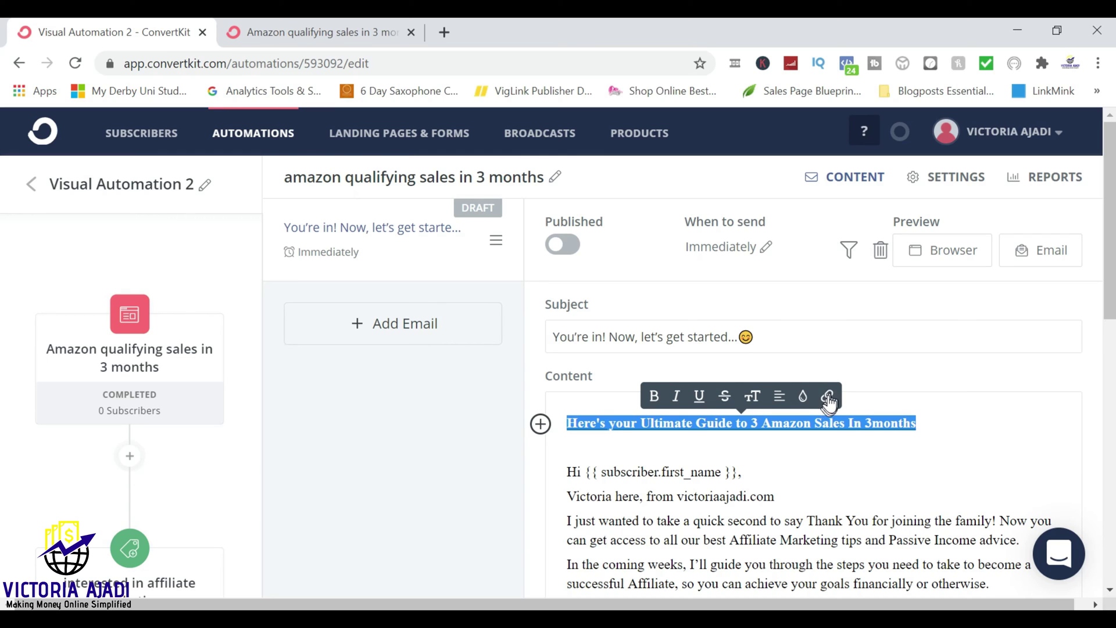
Link the selected Ultimate Guide heading to the guide's Google Drive URL
left_click(828, 399)
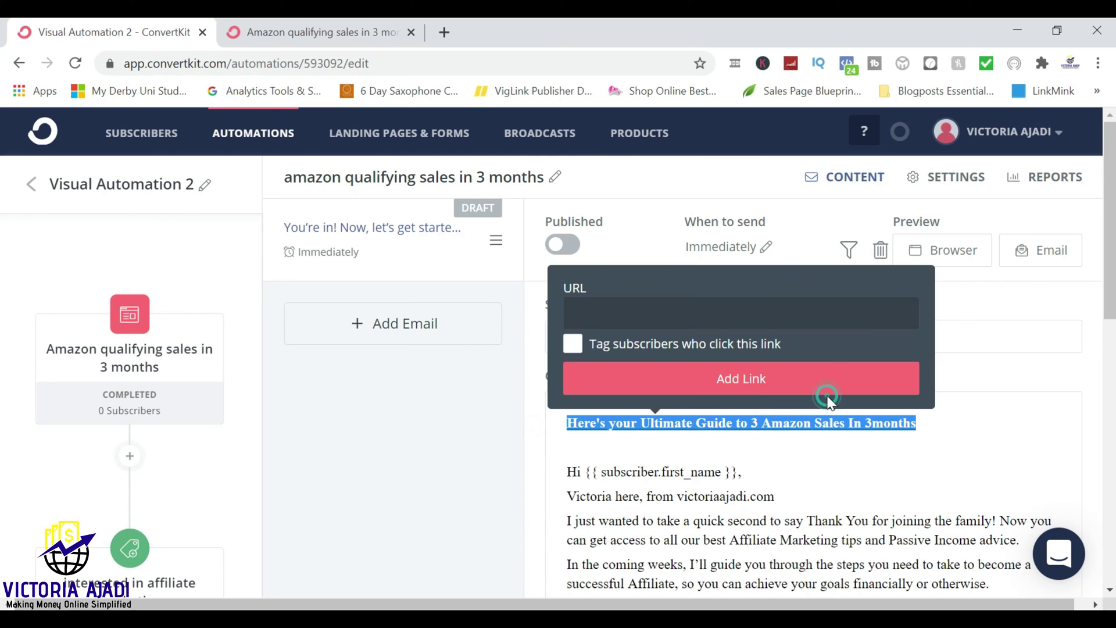
left_click(629, 314)
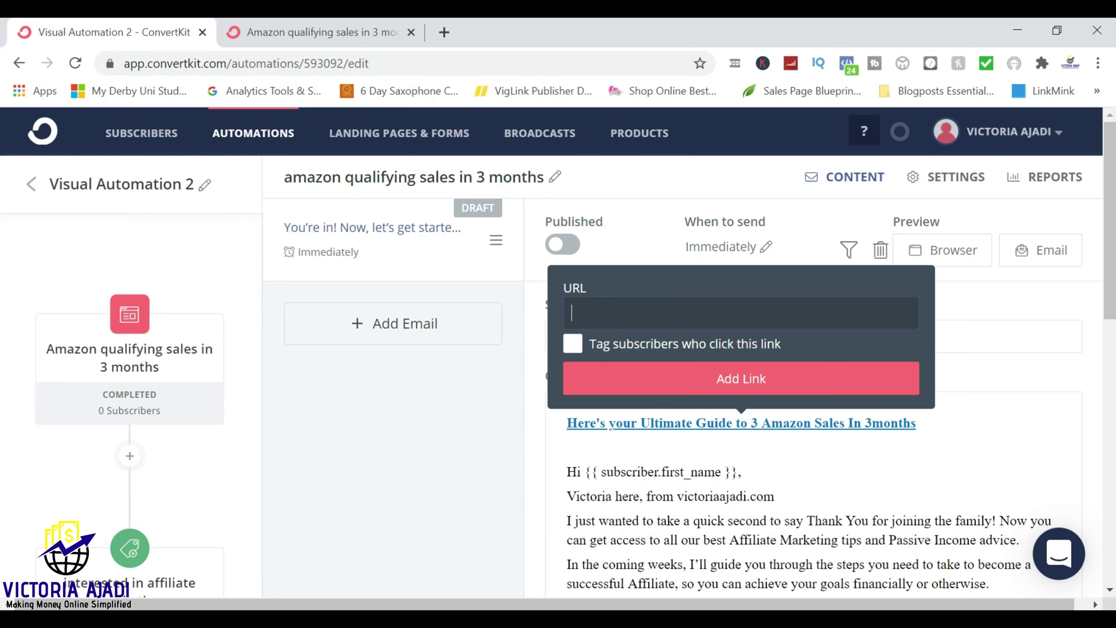
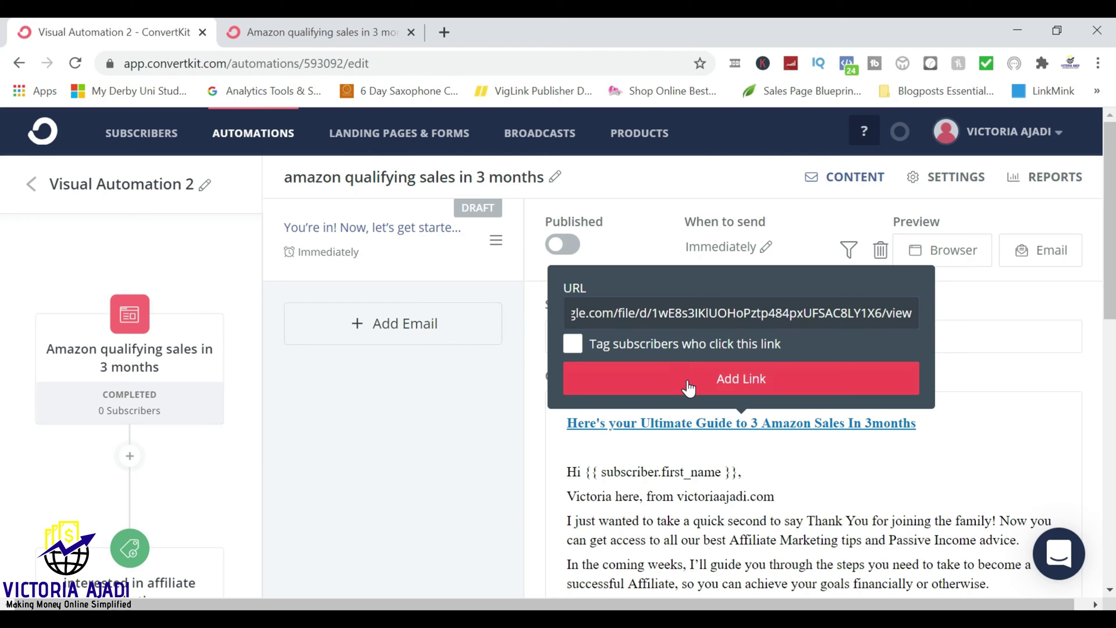
left_click(688, 388)
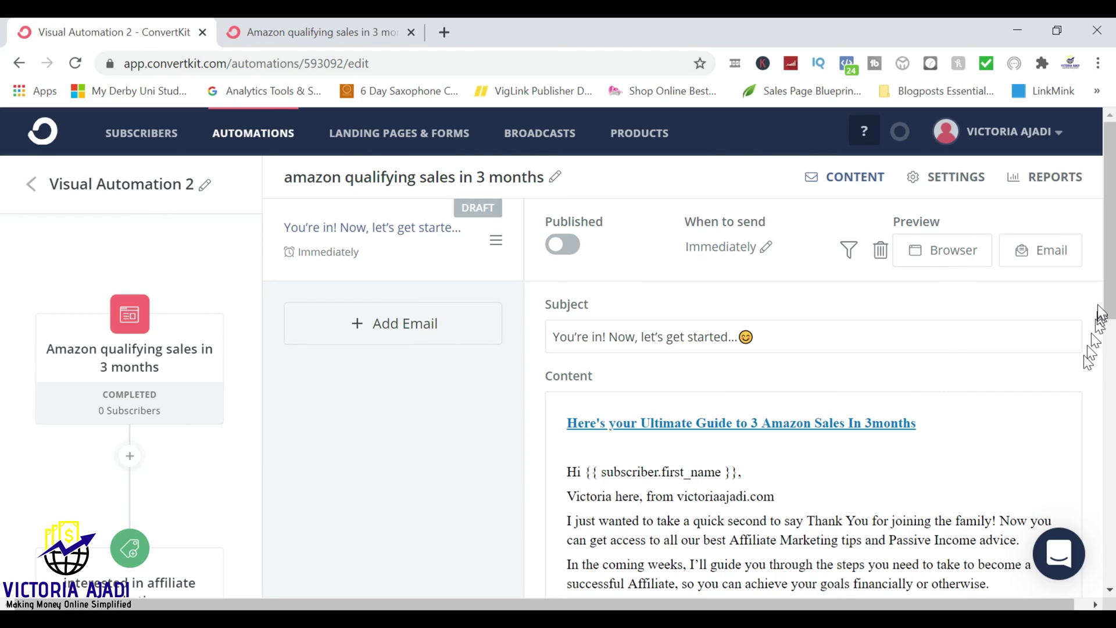
Link the DOWNLOAD YOUR GUIDE line to the same Google Drive guide
scroll(3, 315, "down", 5)
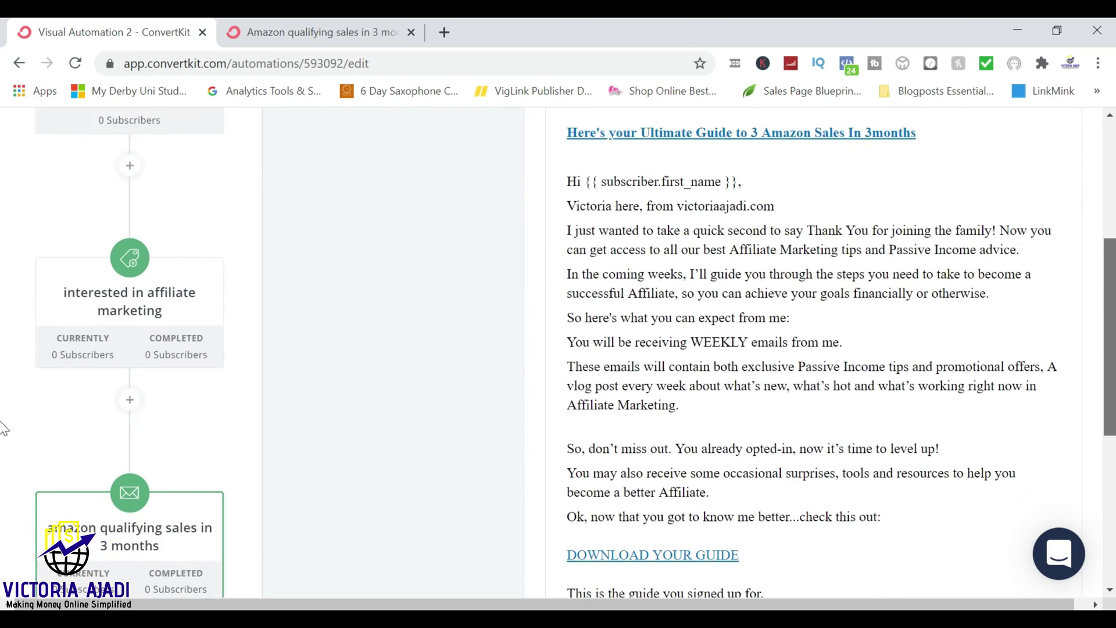
scroll(2, 430, "down", 2)
left_click(668, 446)
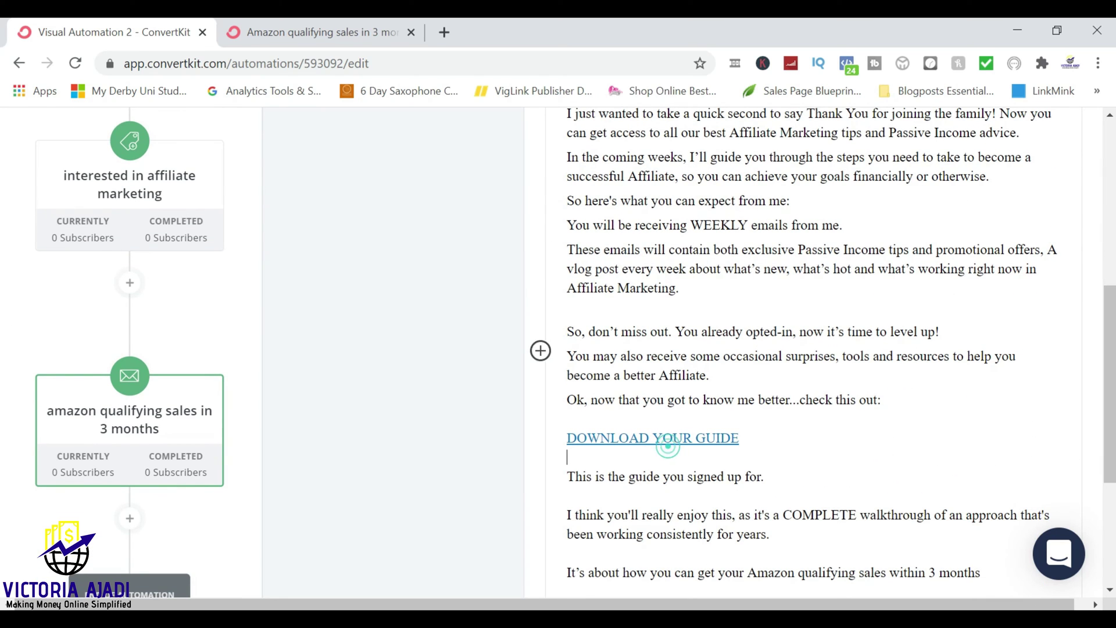
double_click(577, 440)
left_click_drag(653, 440, 739, 440)
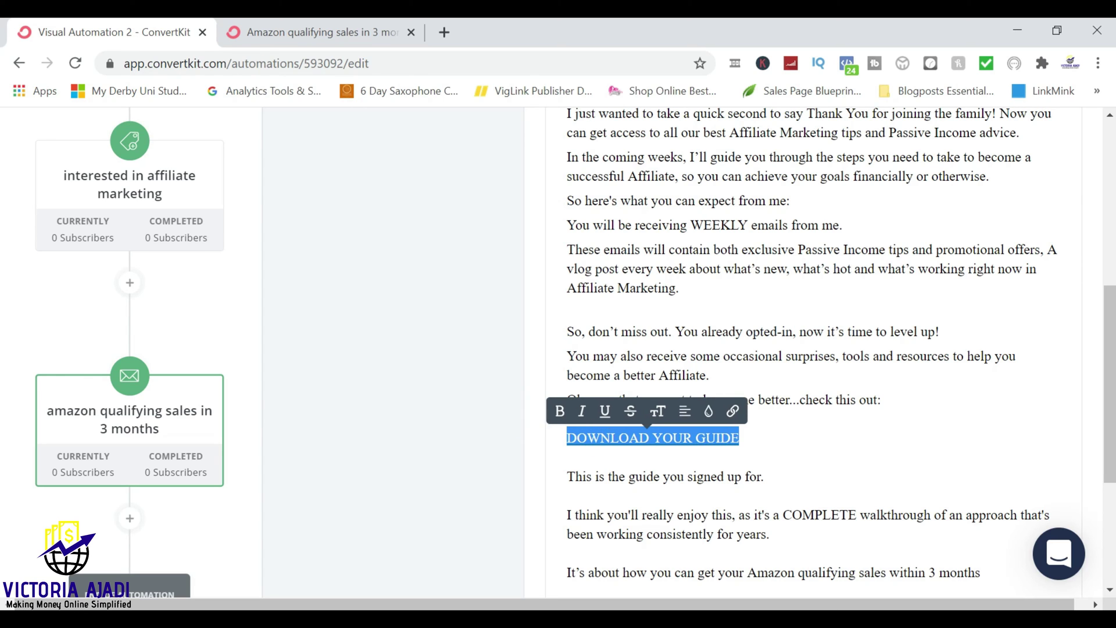
left_click(740, 413)
left_click(599, 397)
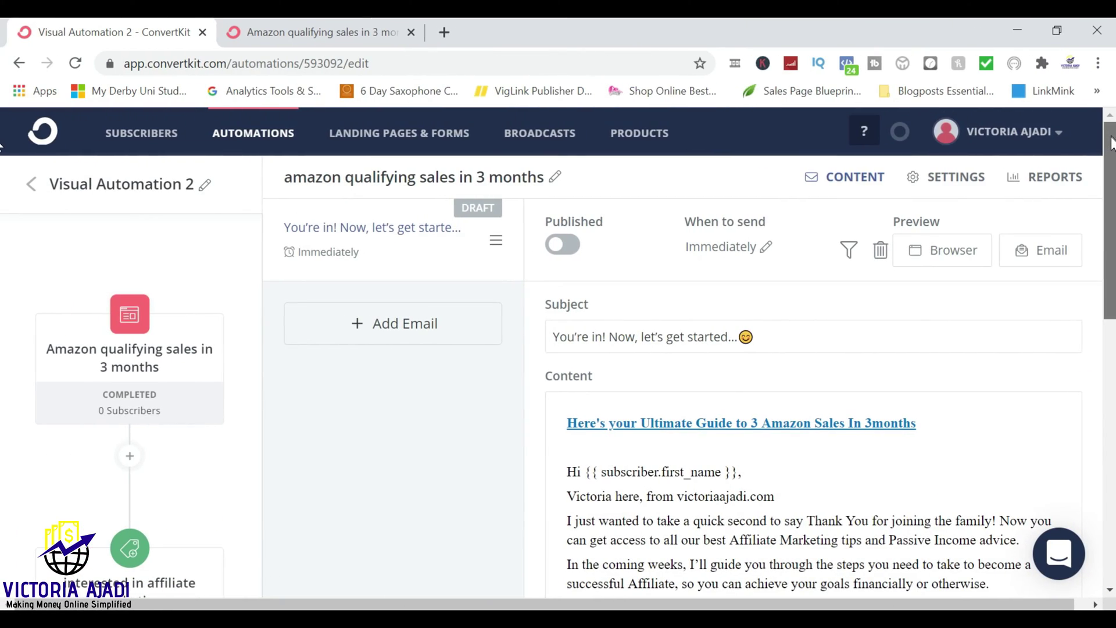
left_click_drag(1112, 142, 1114, 407)
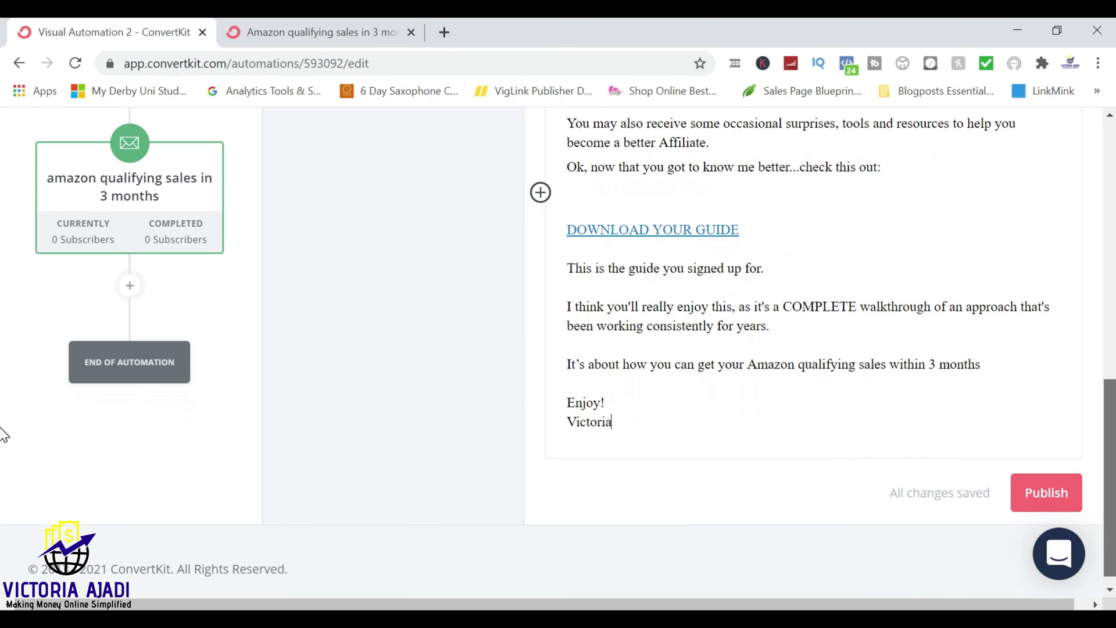
Publish the welcome email's changes and return to the top of the editor
left_click(1048, 493)
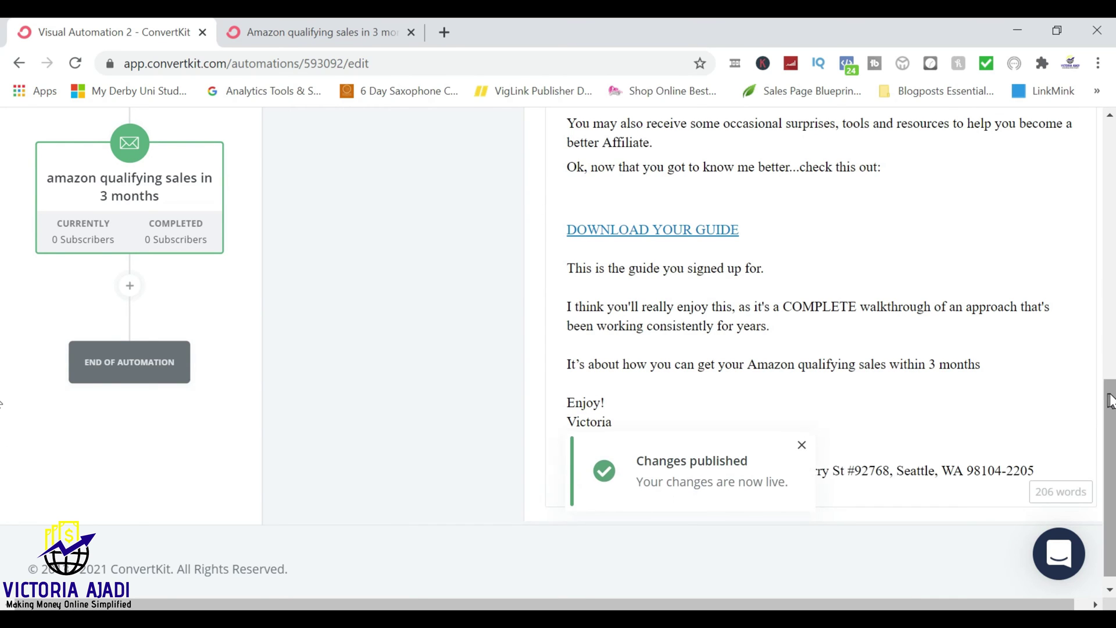
left_click_drag(1110, 401, 1110, 143)
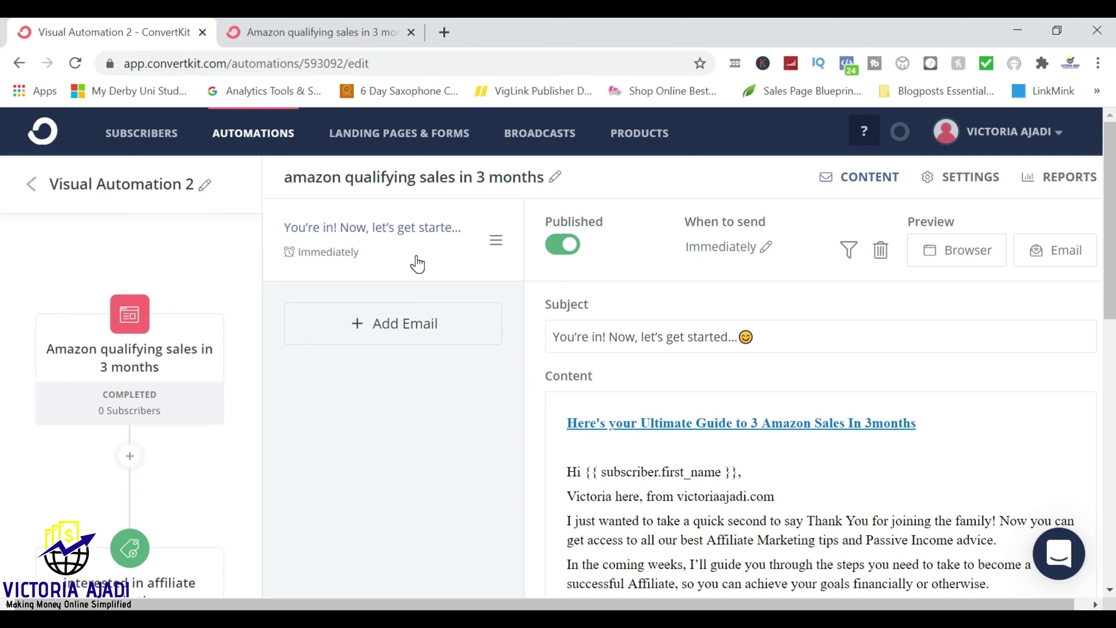
Add a new email to the sequence with its send delay set to 1 day
left_click(385, 323)
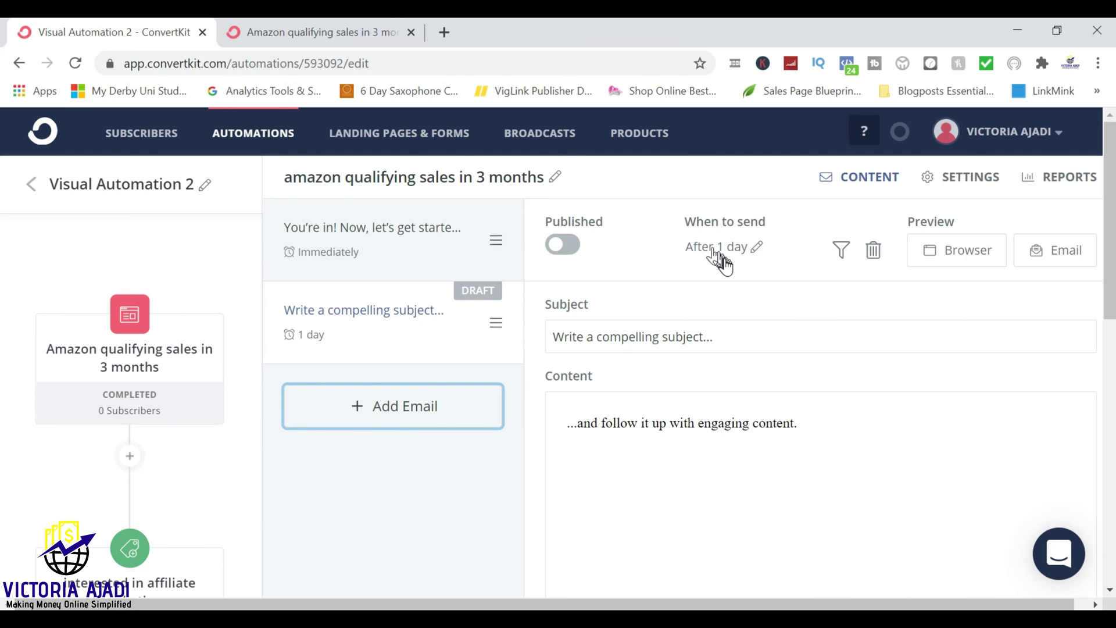
left_click(747, 250)
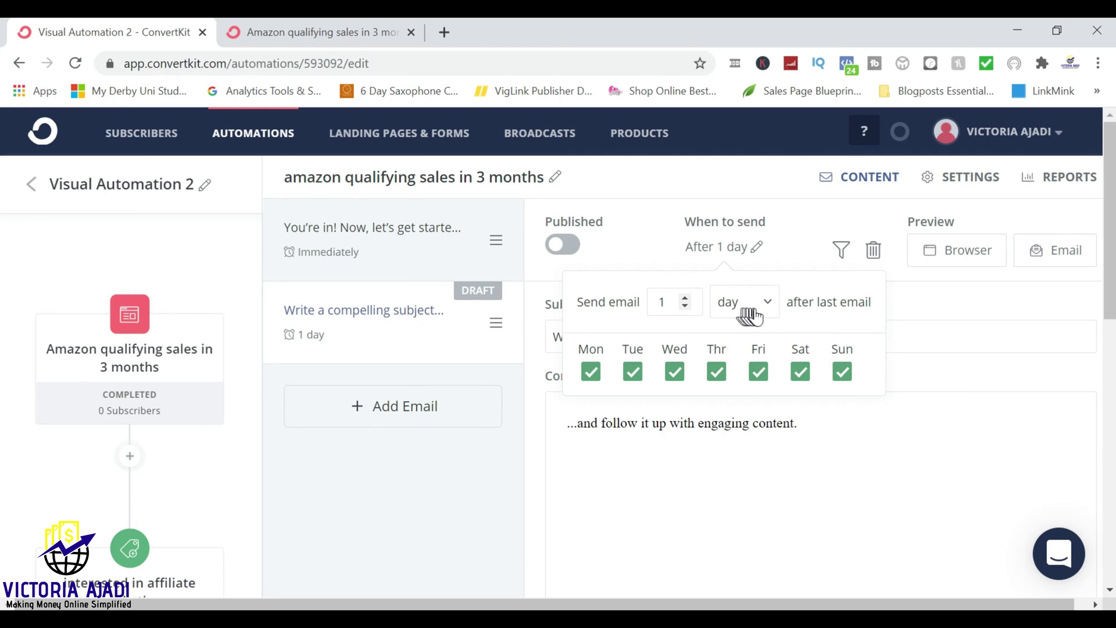
left_click(686, 298)
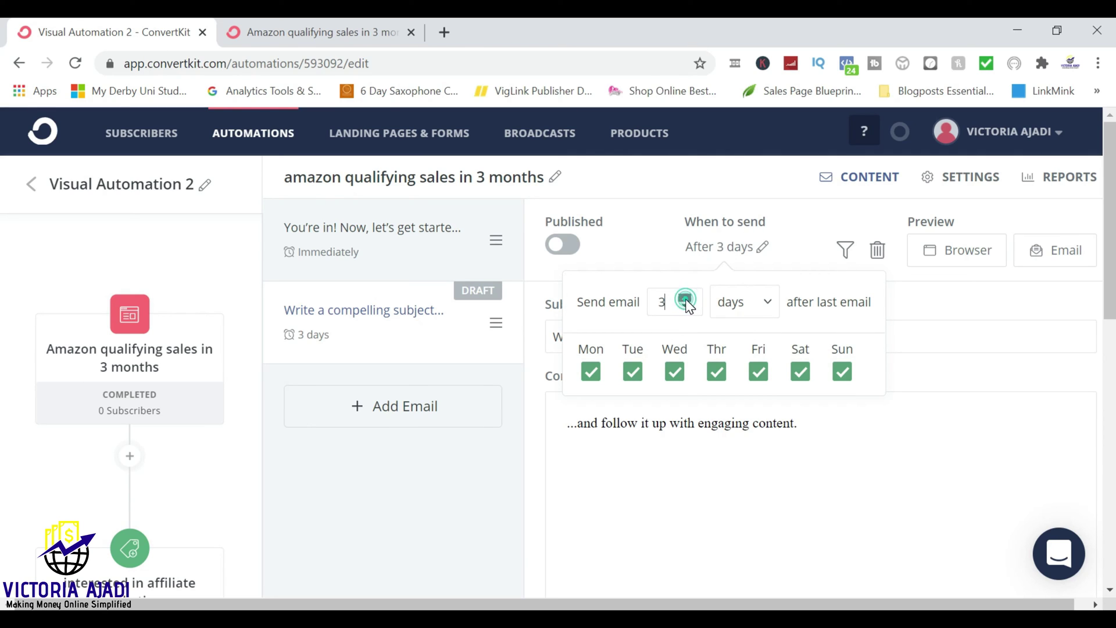
left_click(687, 305)
left_click(687, 305)
left_click(686, 305)
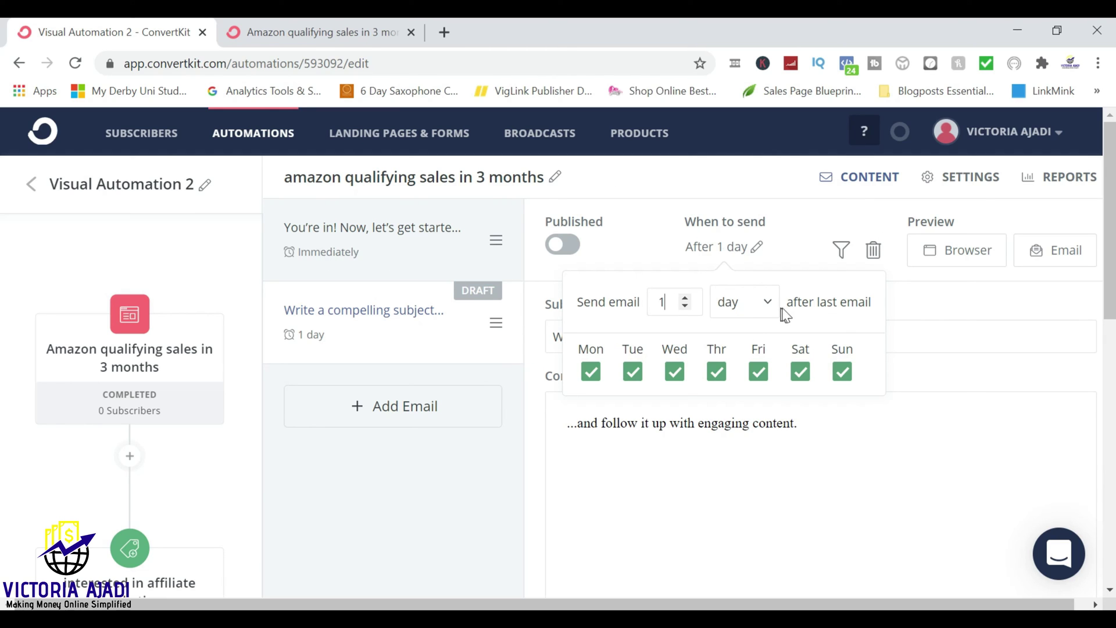
left_click(933, 314)
Give the new email placeholder subject 'bjvcygfhjnkm' and body text 'vcbnkmn', then publish it
left_click(663, 337)
type("bjvcygfhjnkm")
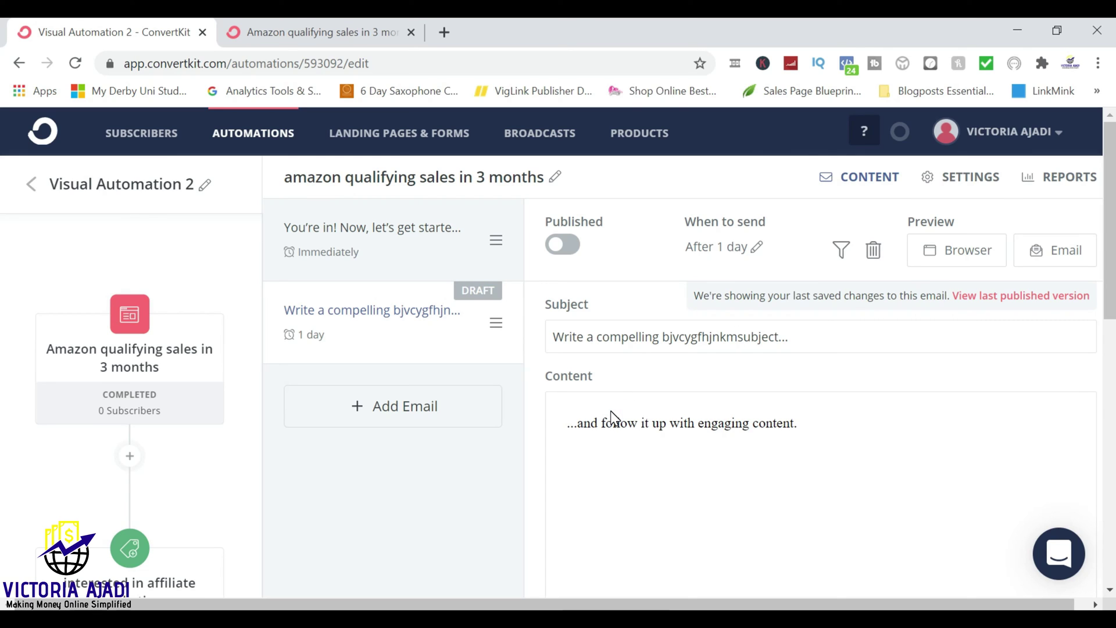
left_click(799, 426)
type("vcbnkmn,bvcgvbn")
left_click(714, 483)
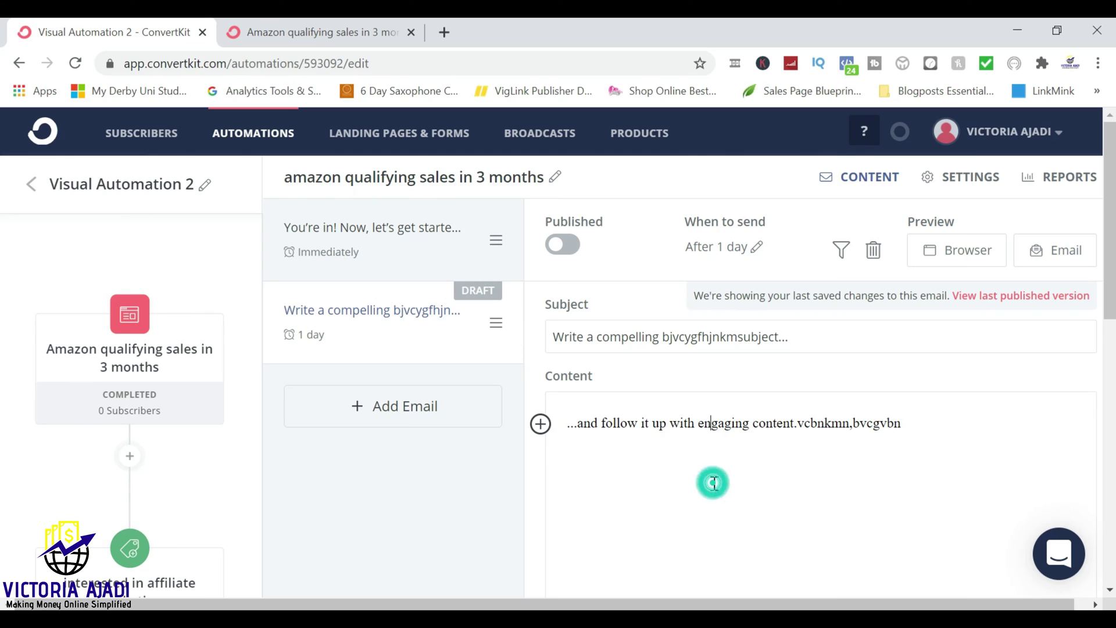
left_click(571, 254)
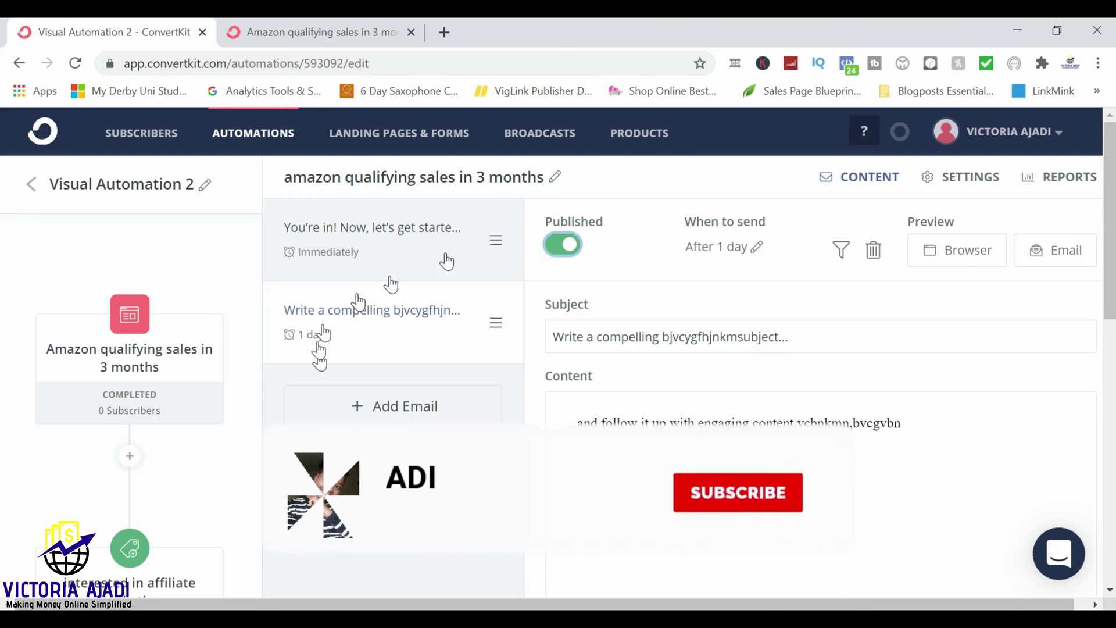
Unpublish the second placeholder email and confirm deleting it
scroll(3, 361, "down", 5)
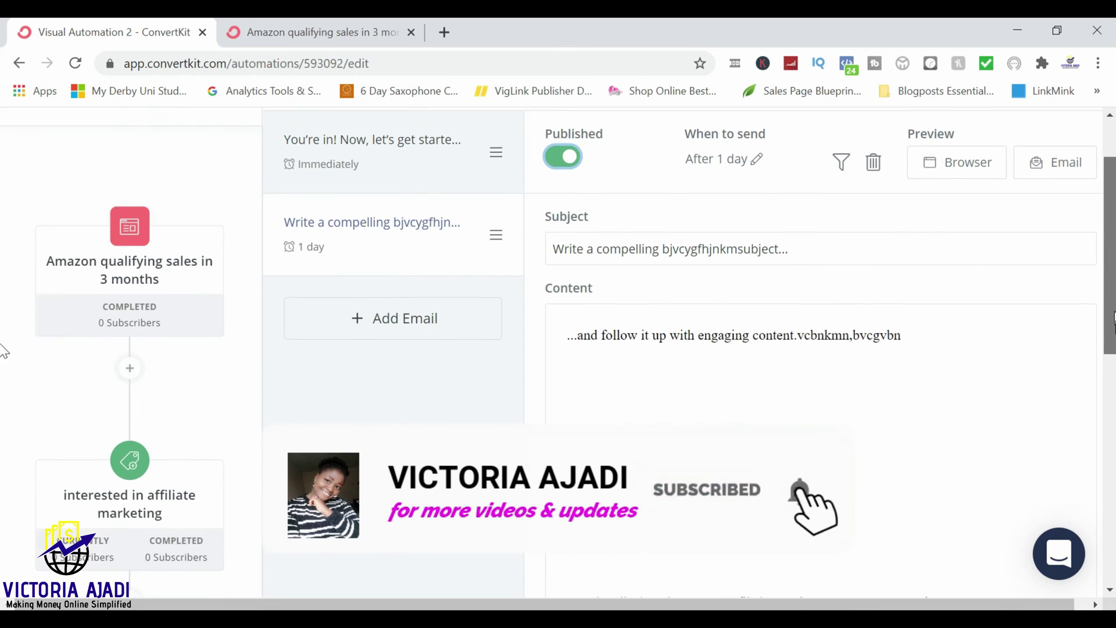
scroll(3, 442, "down", 3)
scroll(3, 419, "up", 3)
left_click_drag(1111, 409, 1102, 300)
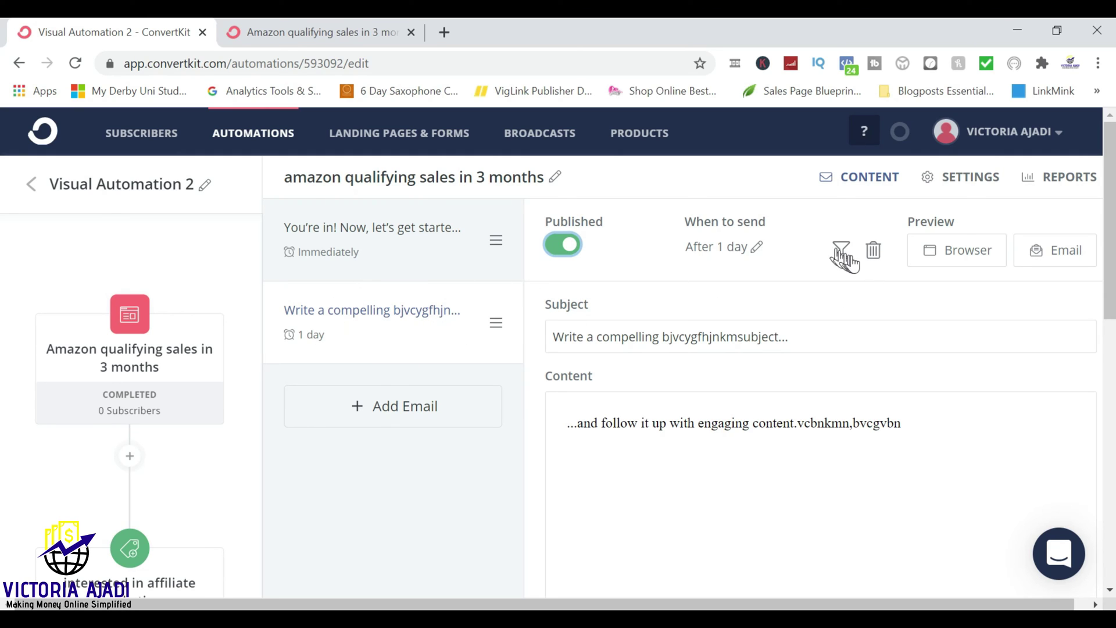
left_click(554, 250)
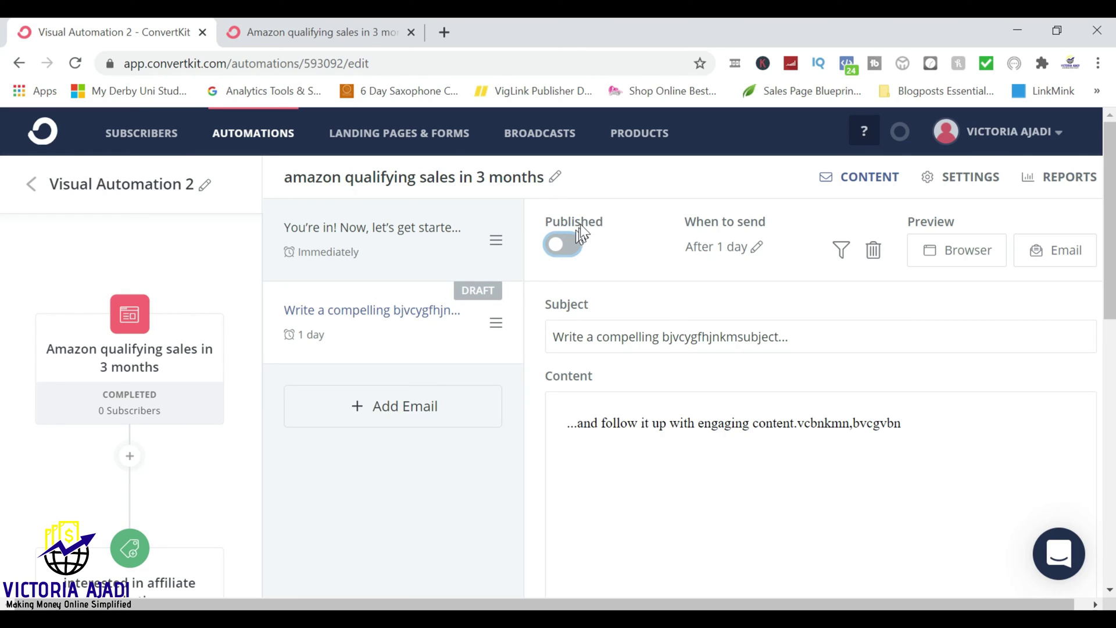
left_click(873, 252)
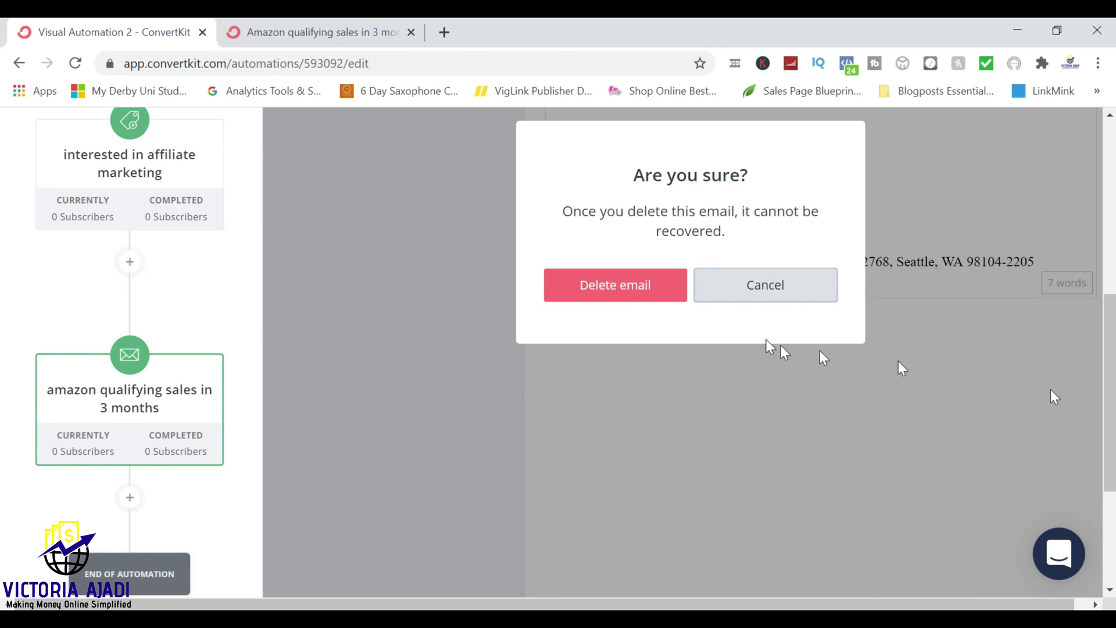
left_click(621, 285)
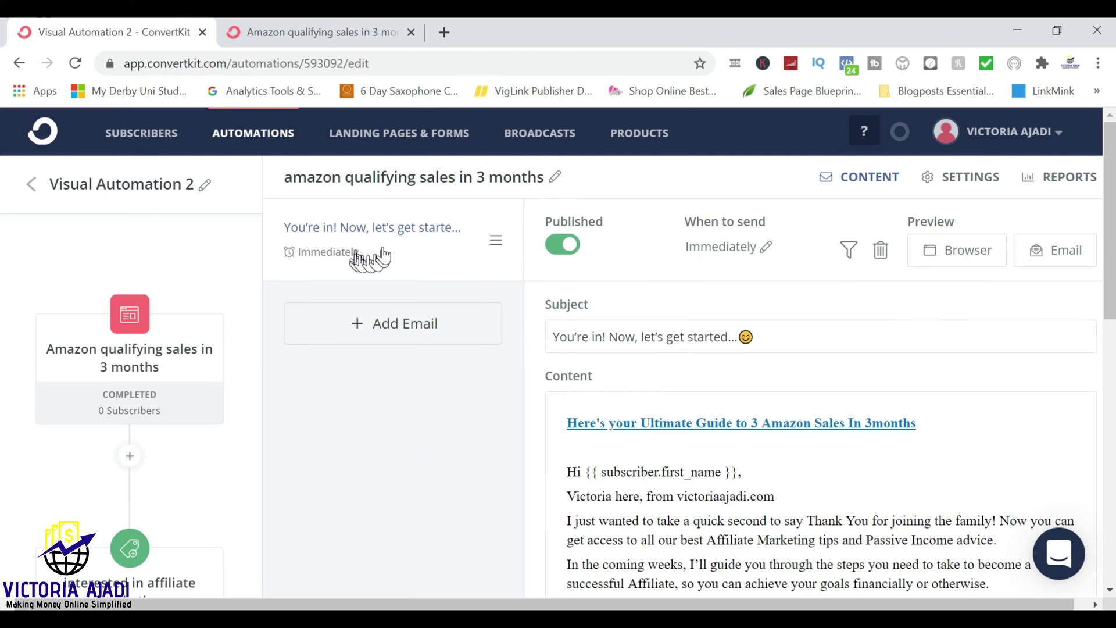
left_click(495, 242)
mouse_move(495, 244)
left_mouse_down()
mouse_move(496, 424)
mouse_move(504, 324)
mouse_move(481, 344)
mouse_move(496, 479)
mouse_move(496, 237)
left_mouse_up()
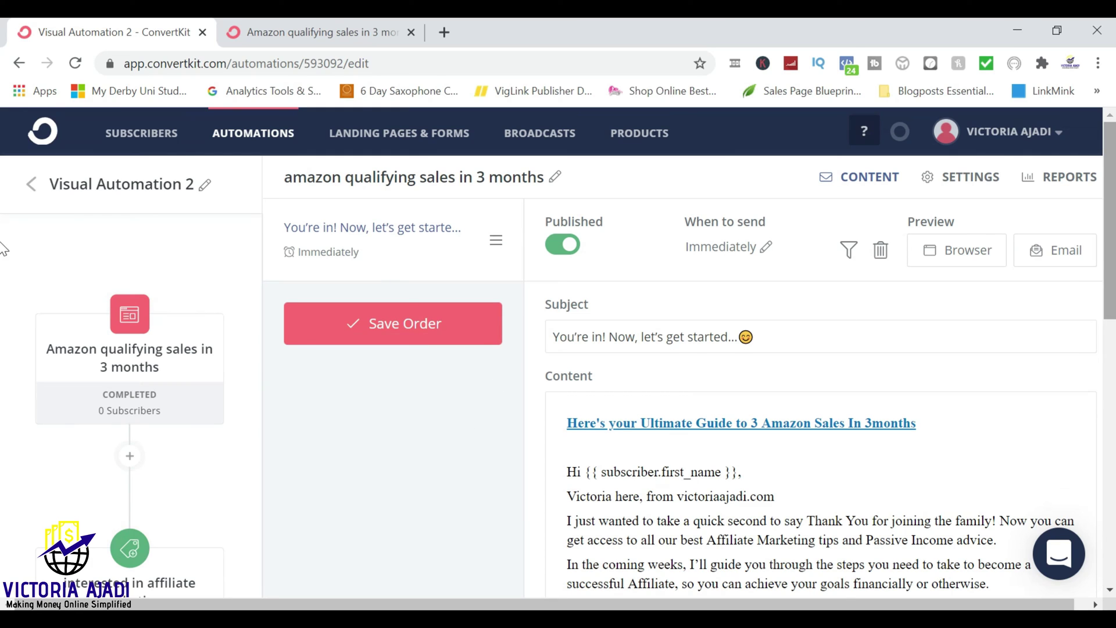
left_click(1051, 254)
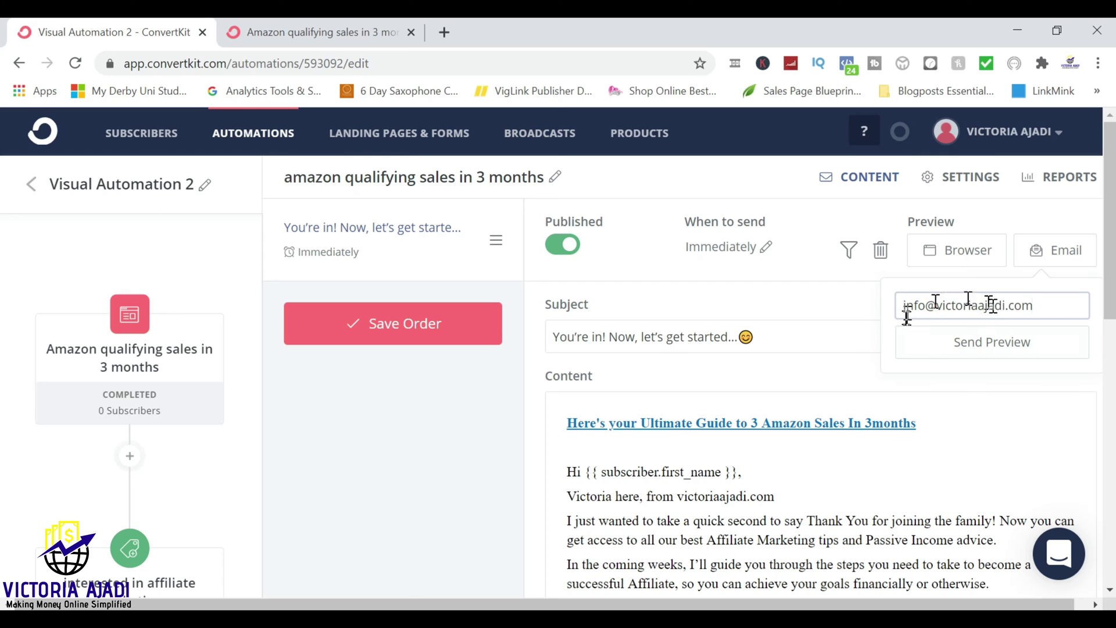
left_click(977, 252)
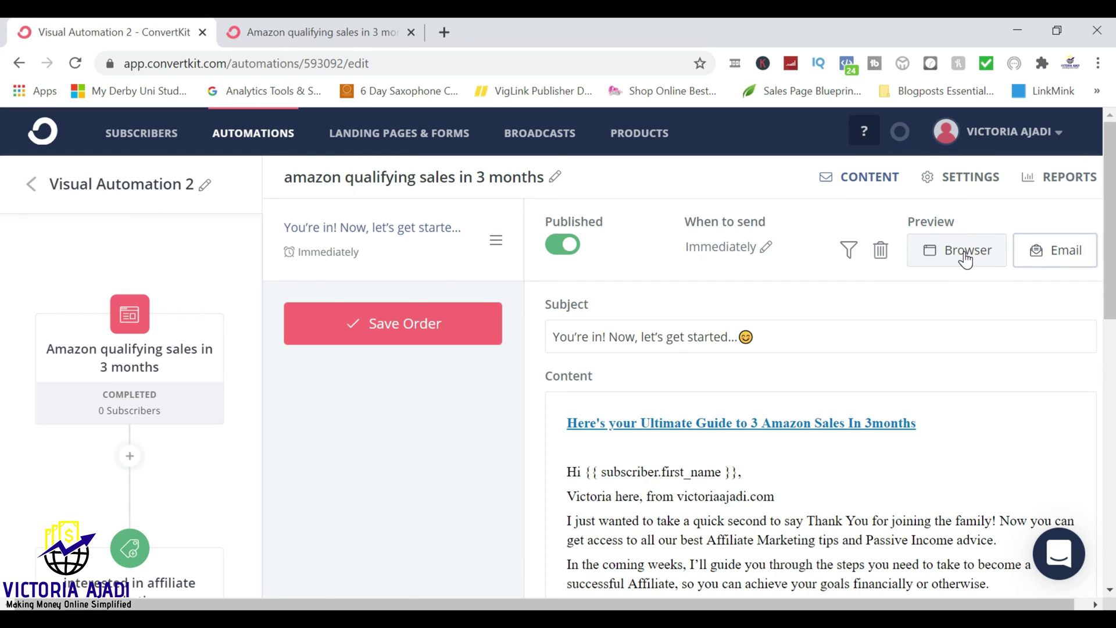
left_click(967, 258)
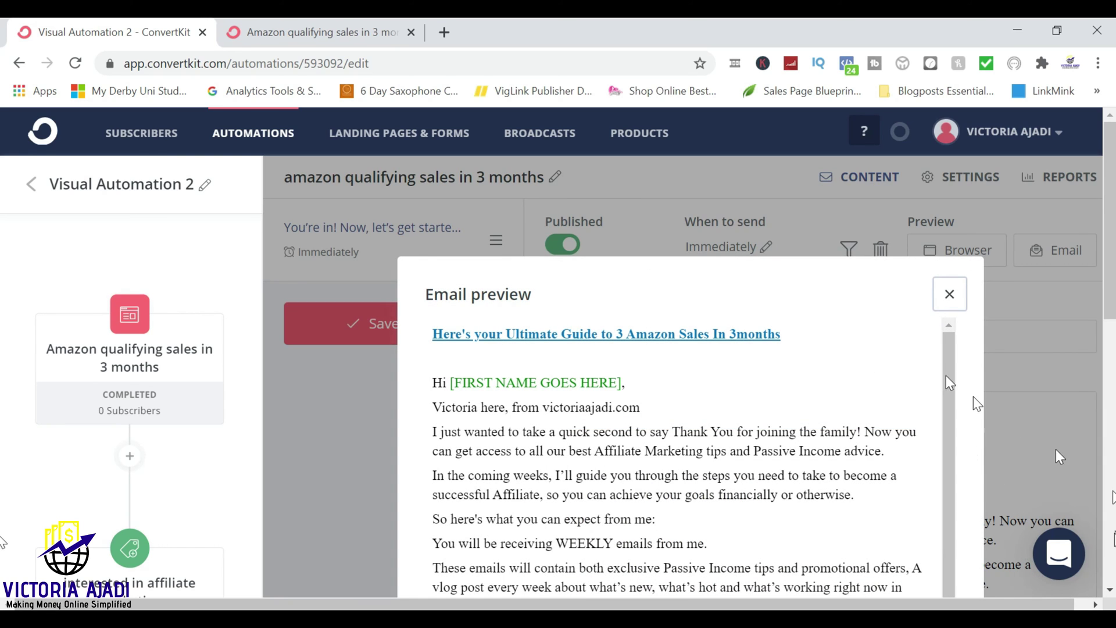
left_click(1110, 590)
scroll(1110, 590, "down", 2)
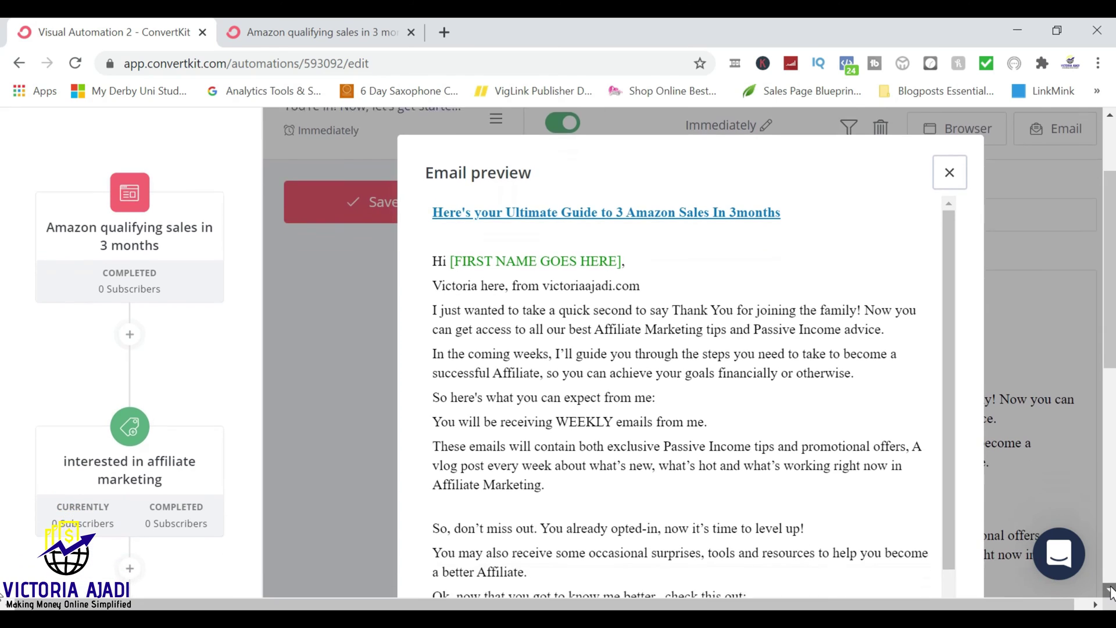
left_click(946, 137)
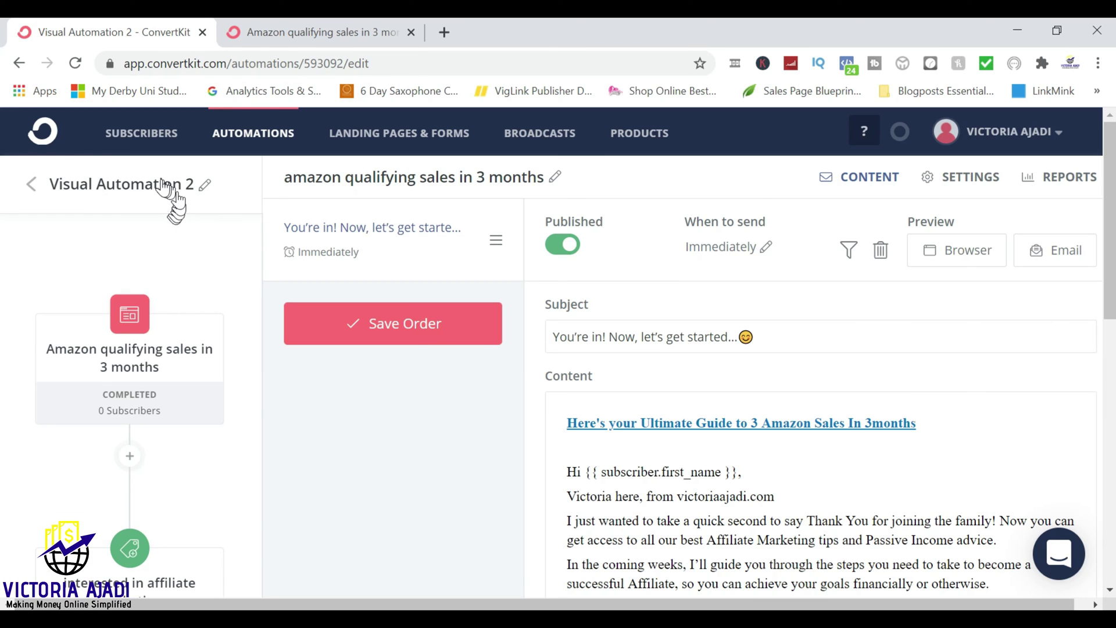
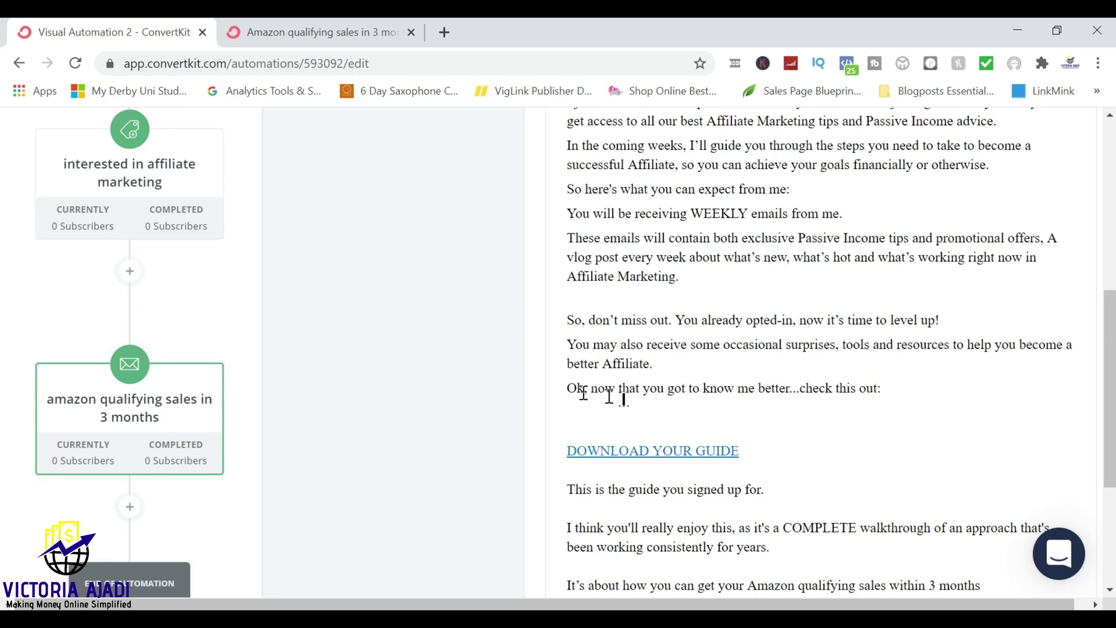
Scroll through the 'amazon qualifying sales in 3 months' email preview
left_click_drag(1111, 474, 1110, 534)
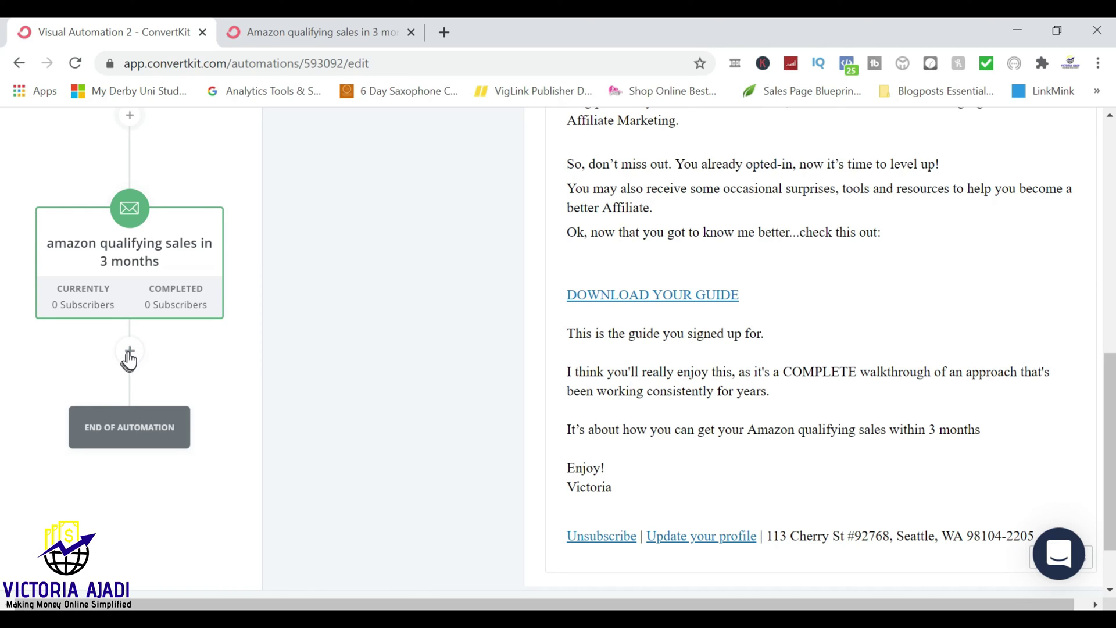
Close the preview and add a 2-day delay after the 'amazon qualifying sales in 3 months' email
left_click(417, 469)
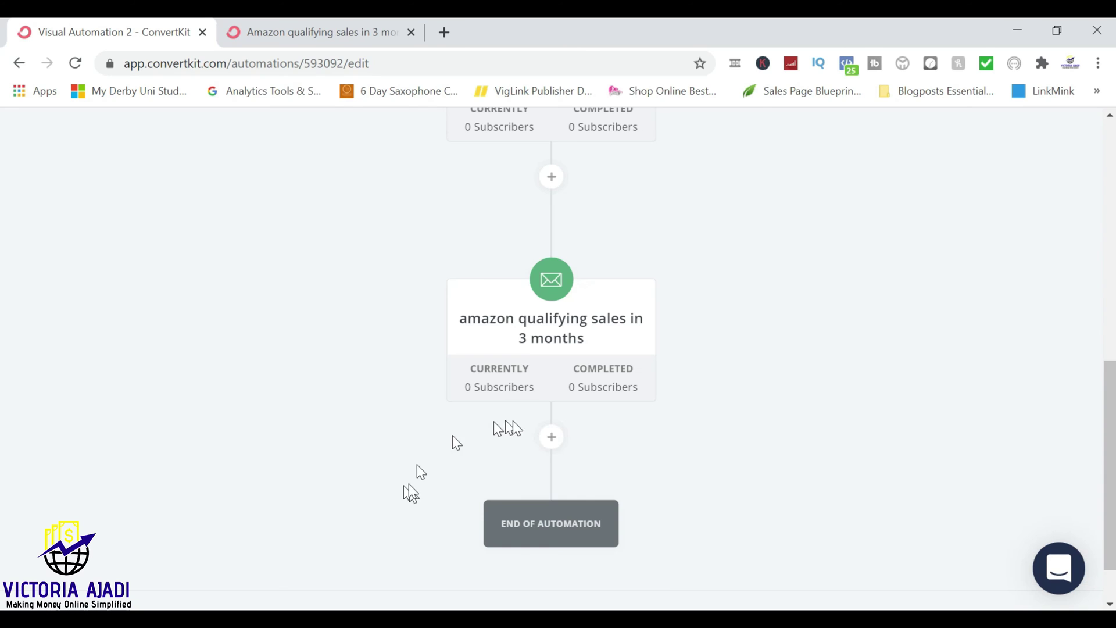
left_click(548, 447)
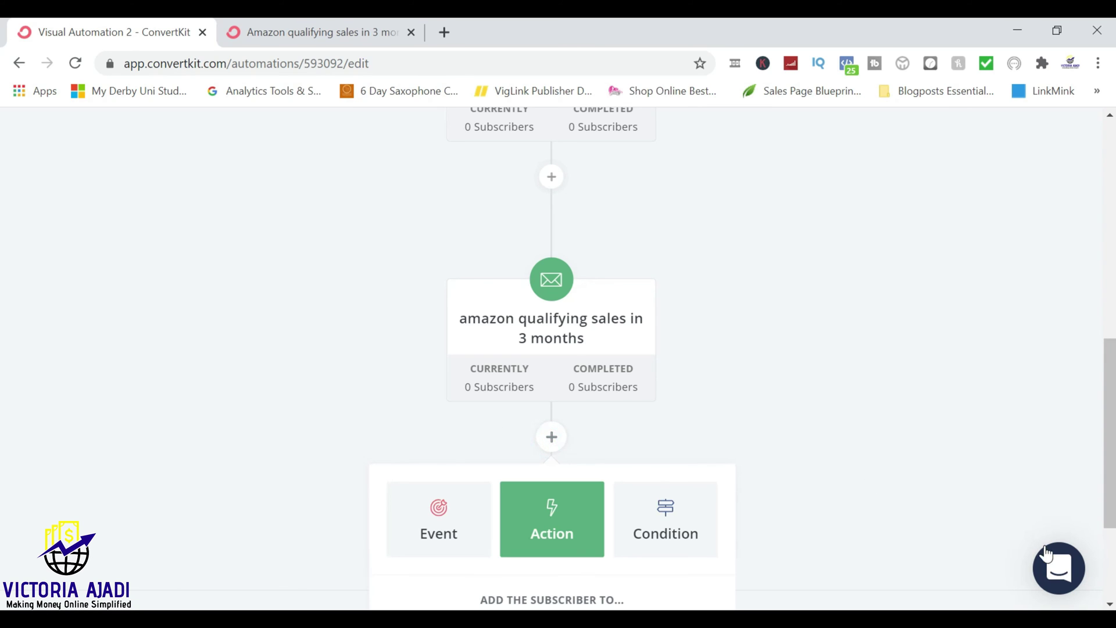
scroll(1109, 605, "down", 3)
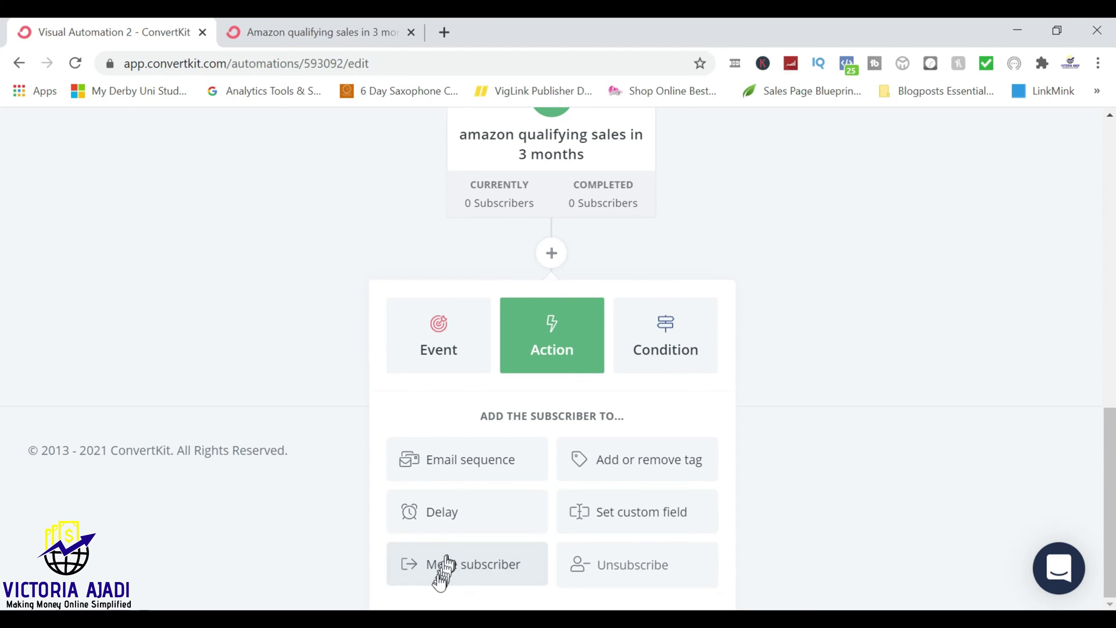
left_click(485, 523)
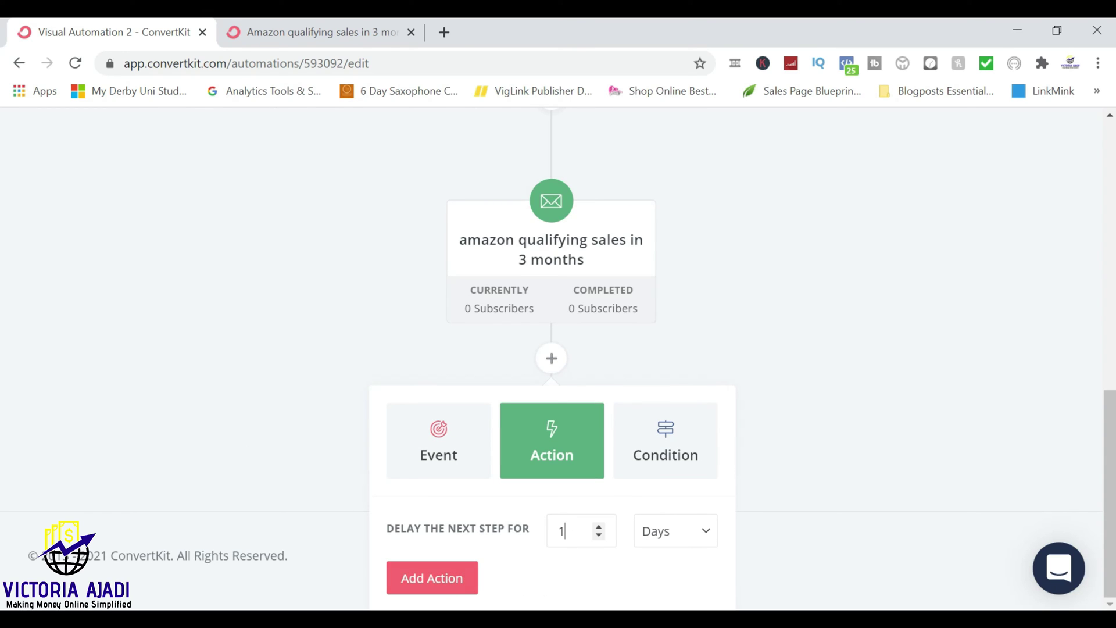
left_click(599, 526)
left_click(456, 583)
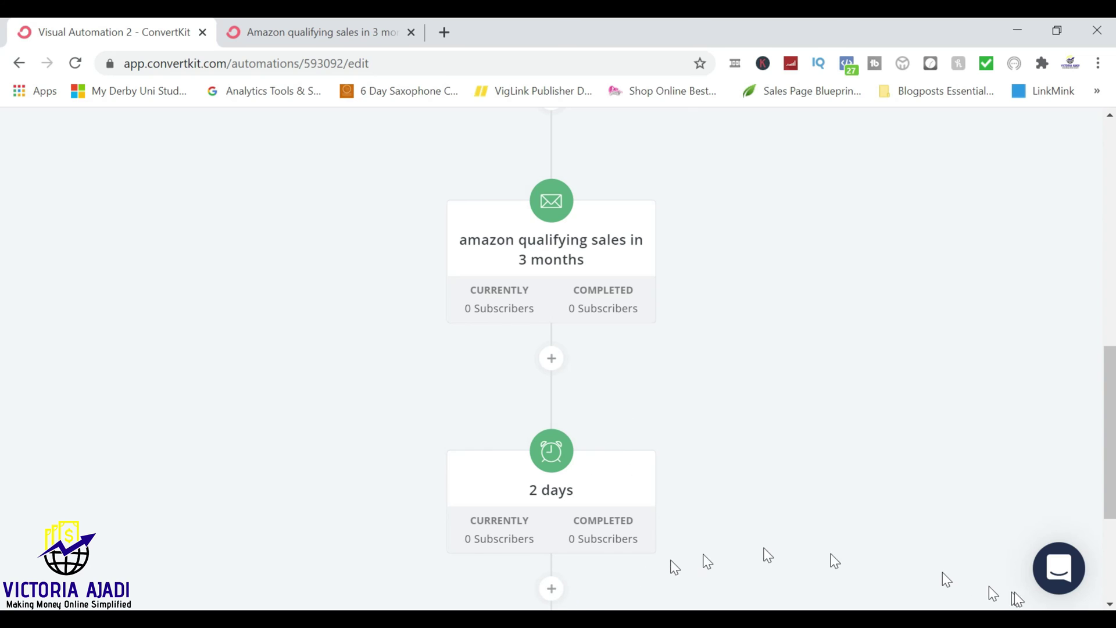
scroll(1105, 607, "down", 4)
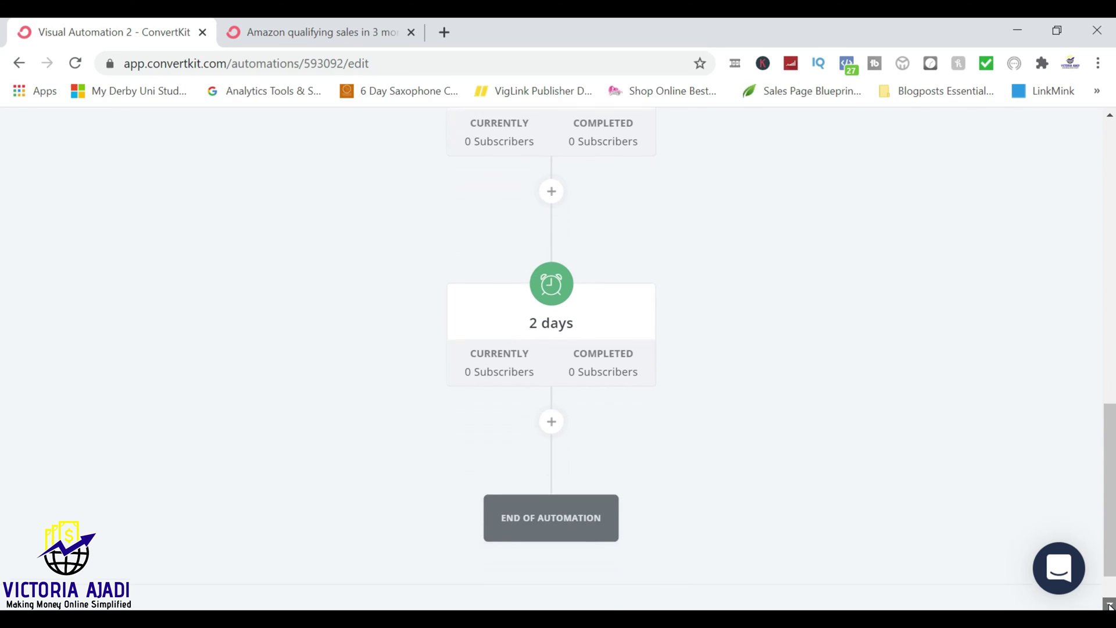
left_click(550, 363)
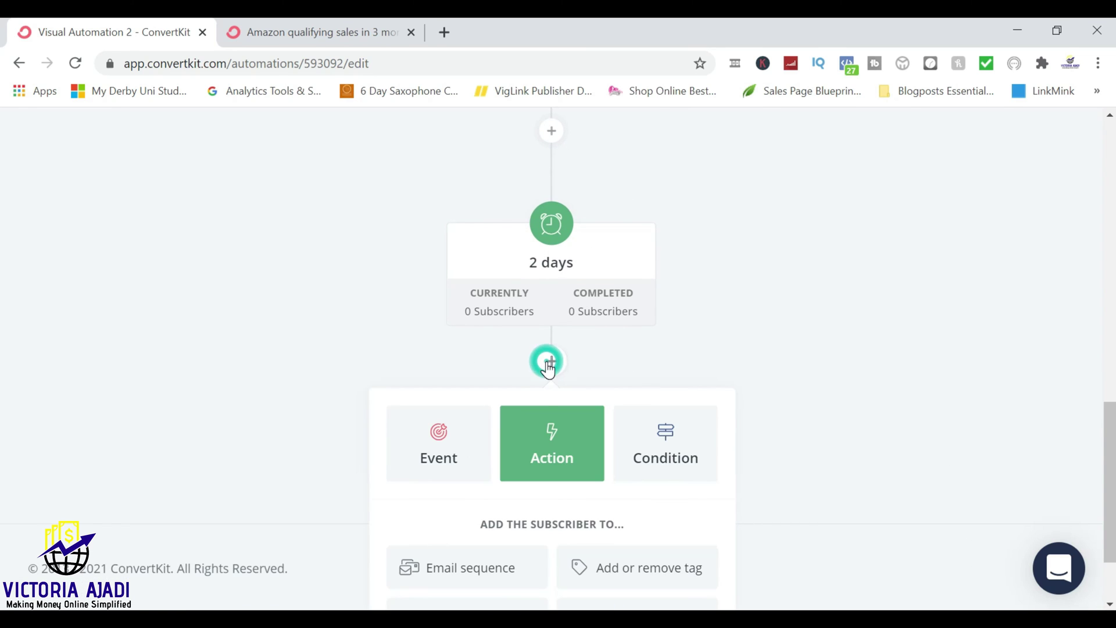
left_click(445, 443)
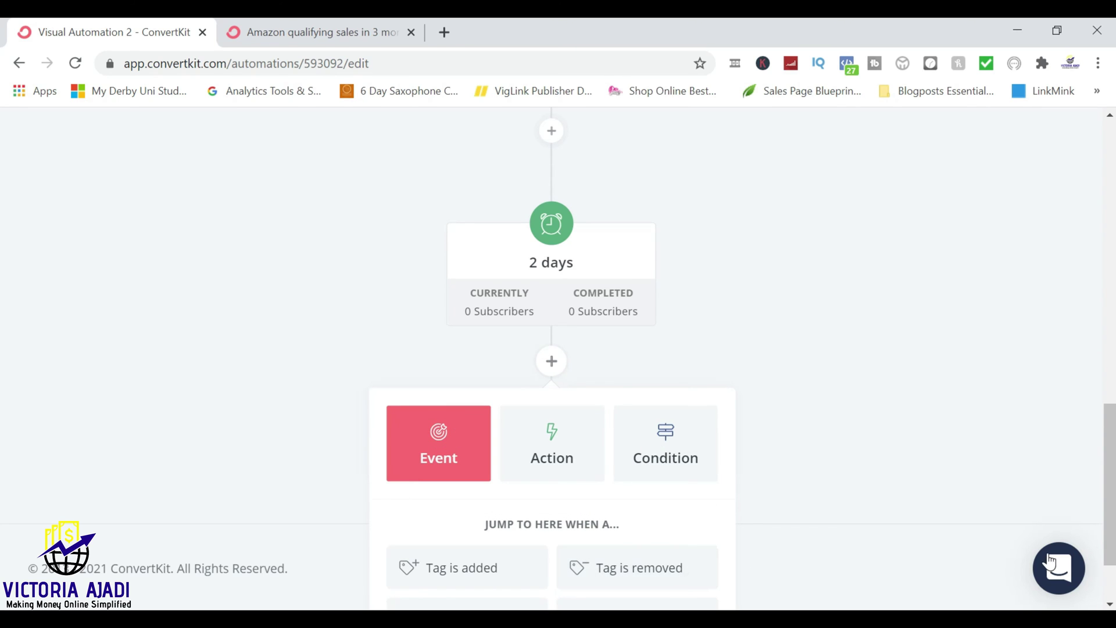
scroll(558, 361, "down", 2)
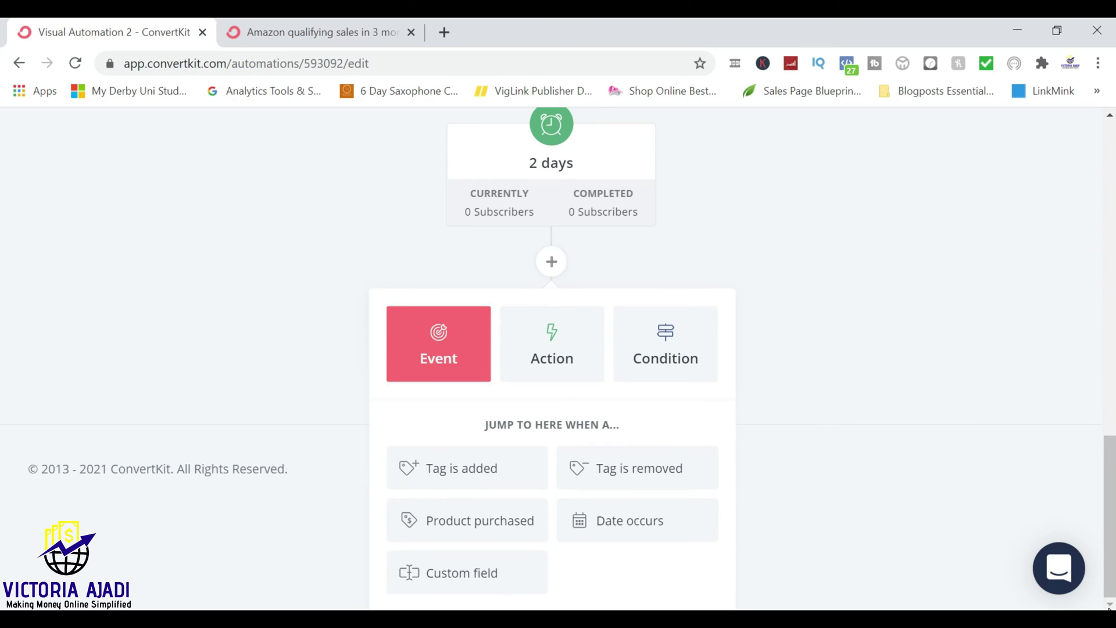
left_click(476, 580)
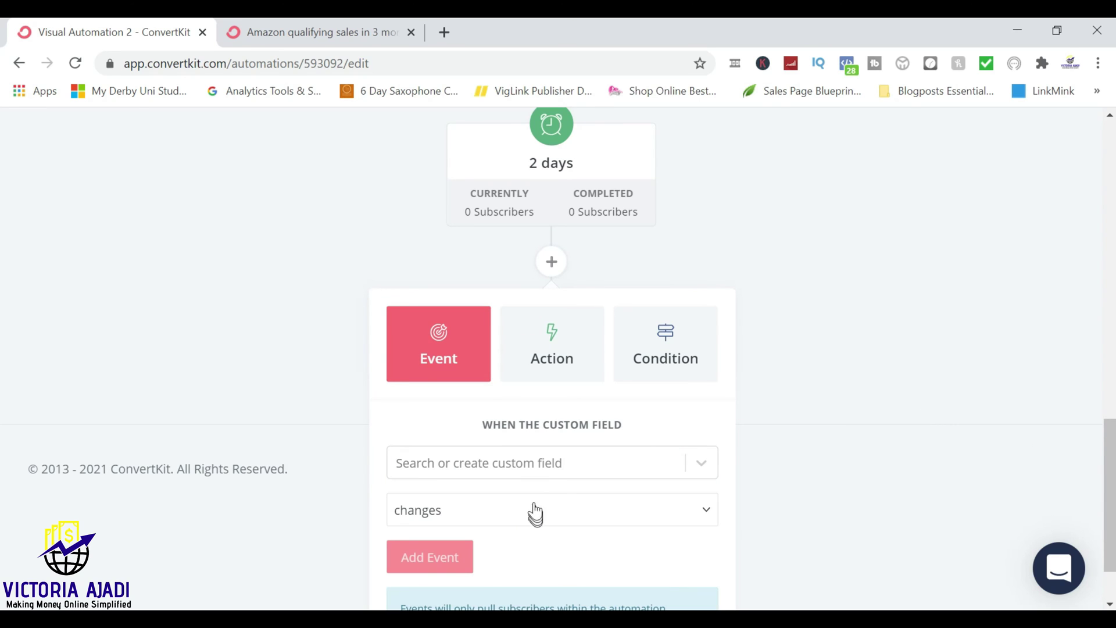
left_click(528, 464)
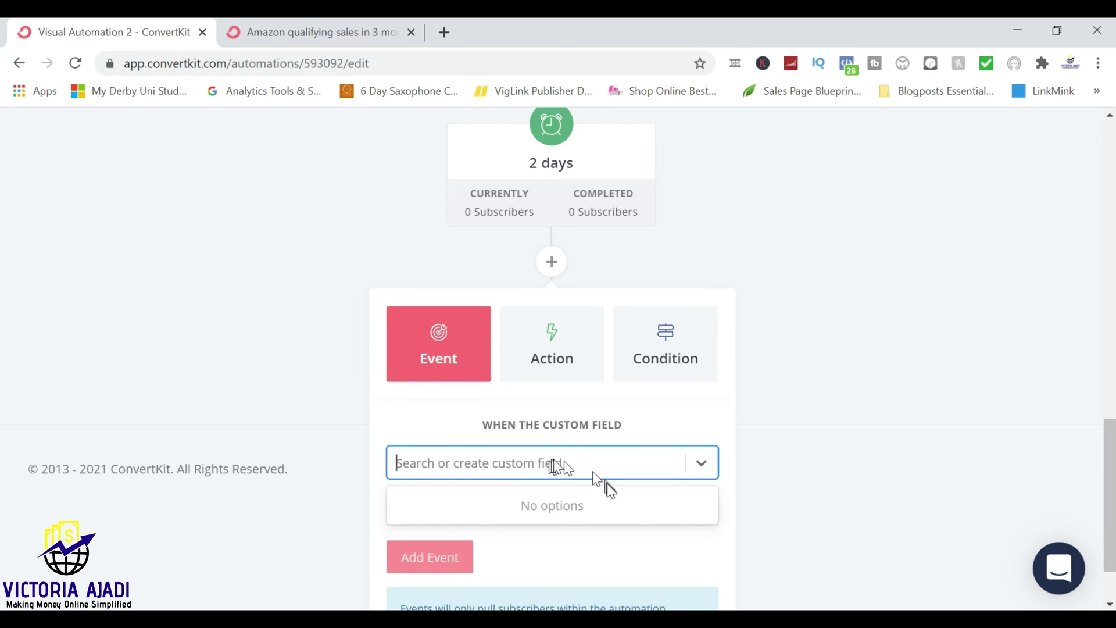
left_click(494, 557)
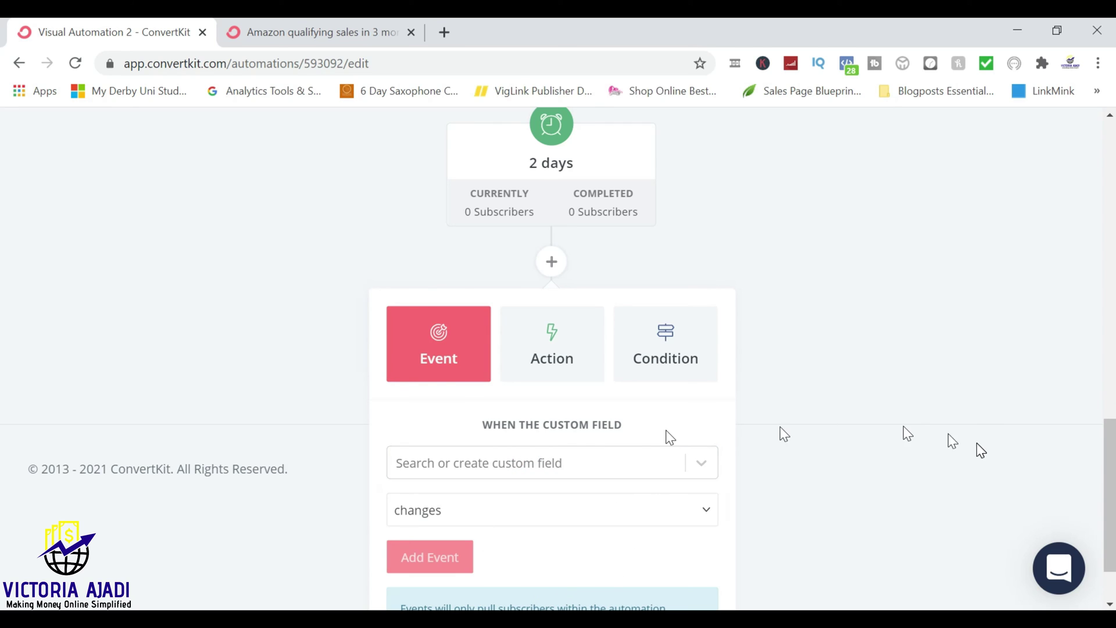
left_click(928, 338)
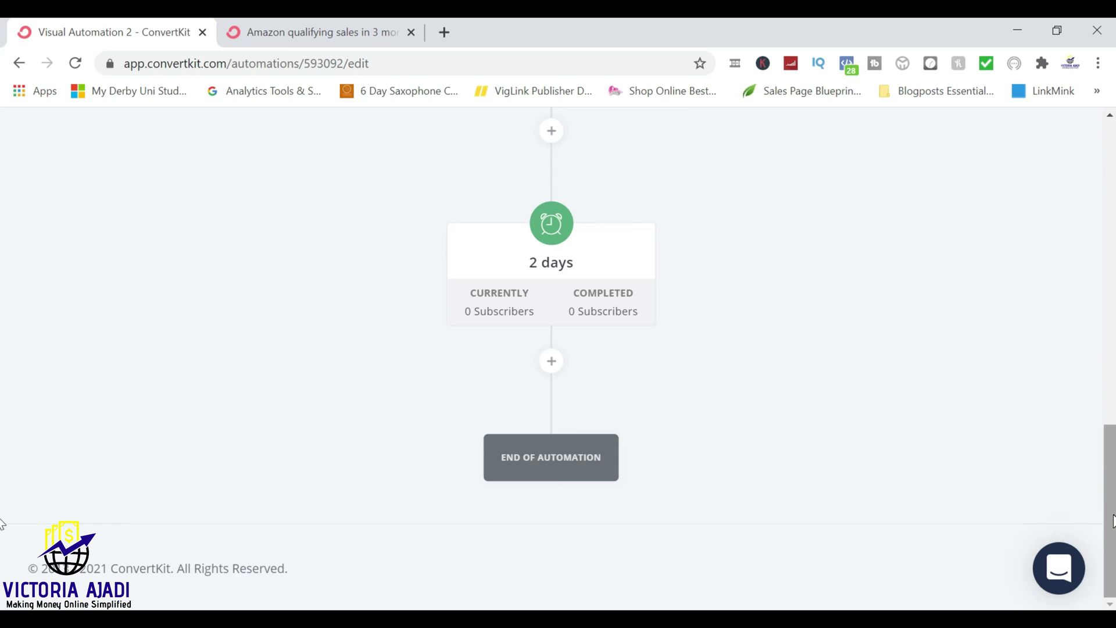
left_click_drag(1111, 492, 1111, 177)
scroll(3, 175, "down", 4)
scroll(2, 127, "up", 4)
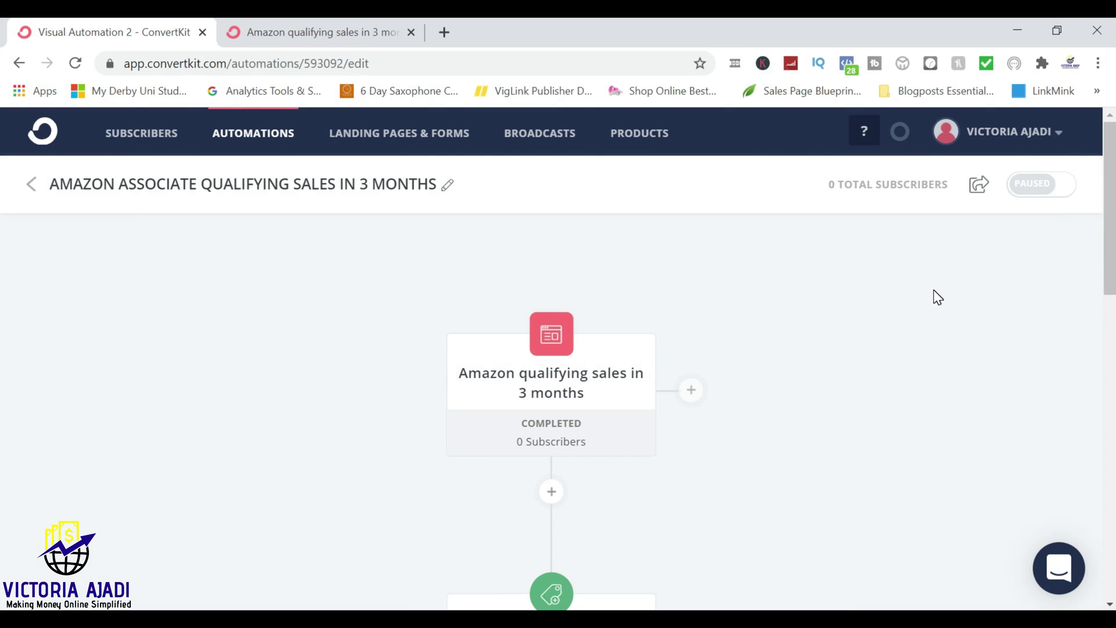
mouse_move(474, 424)
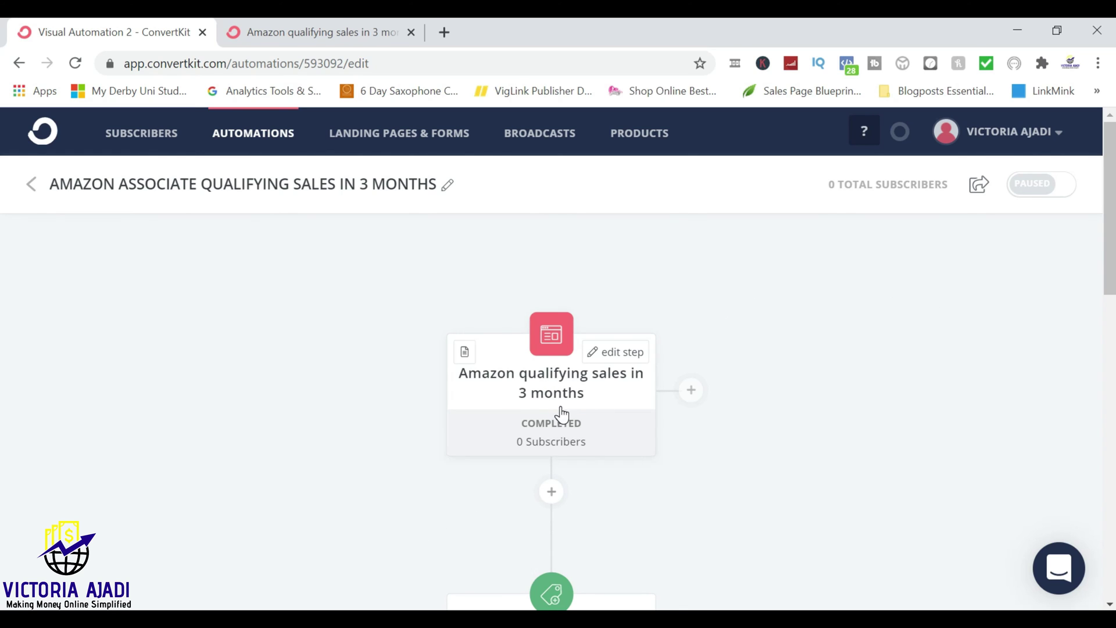
scroll(1110, 604, "down", 5)
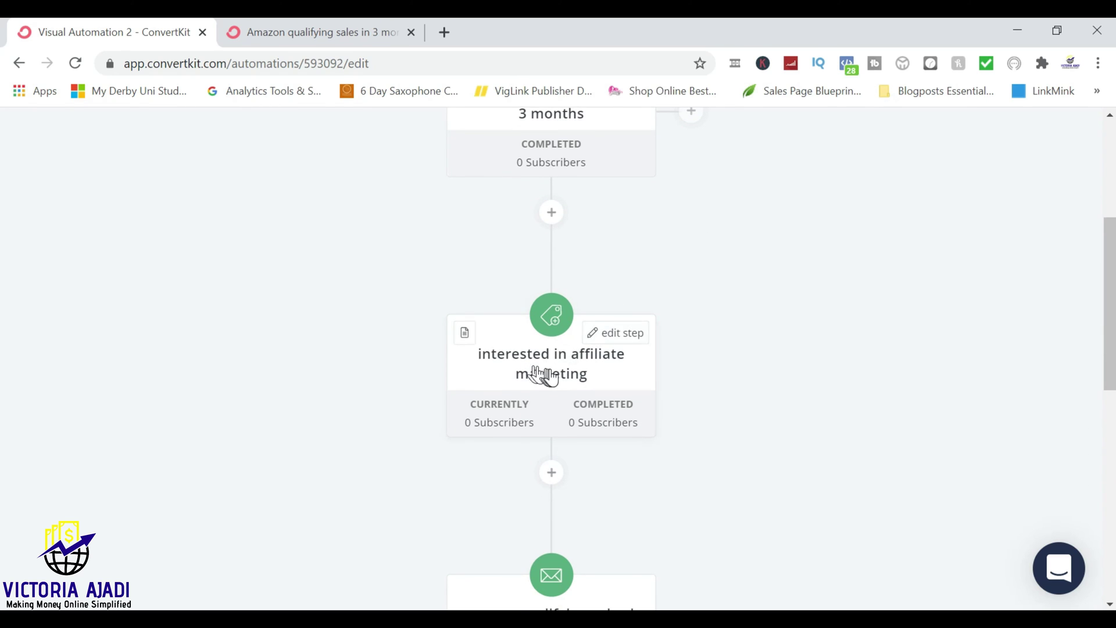
scroll(1111, 602, "down", 5)
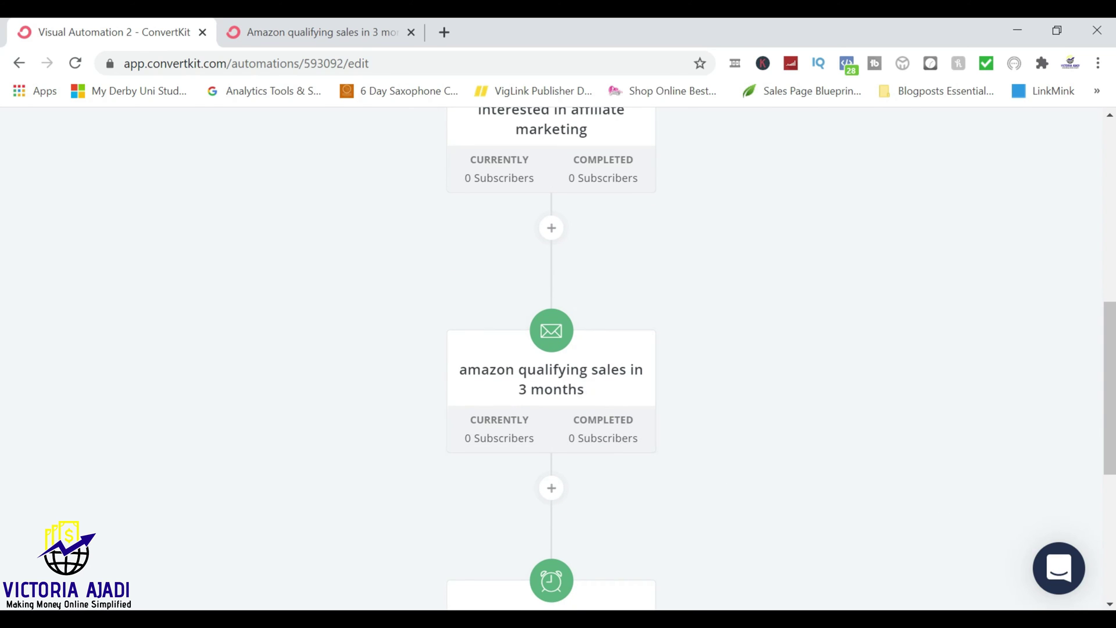
scroll(1110, 605, "down", 5)
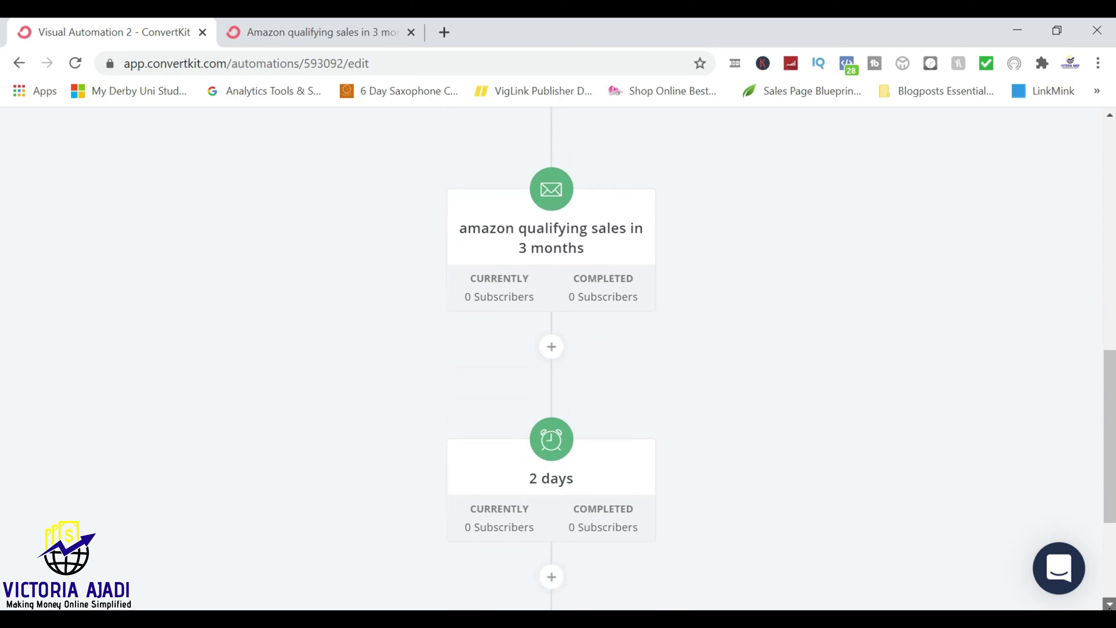
mouse_move(541, 368)
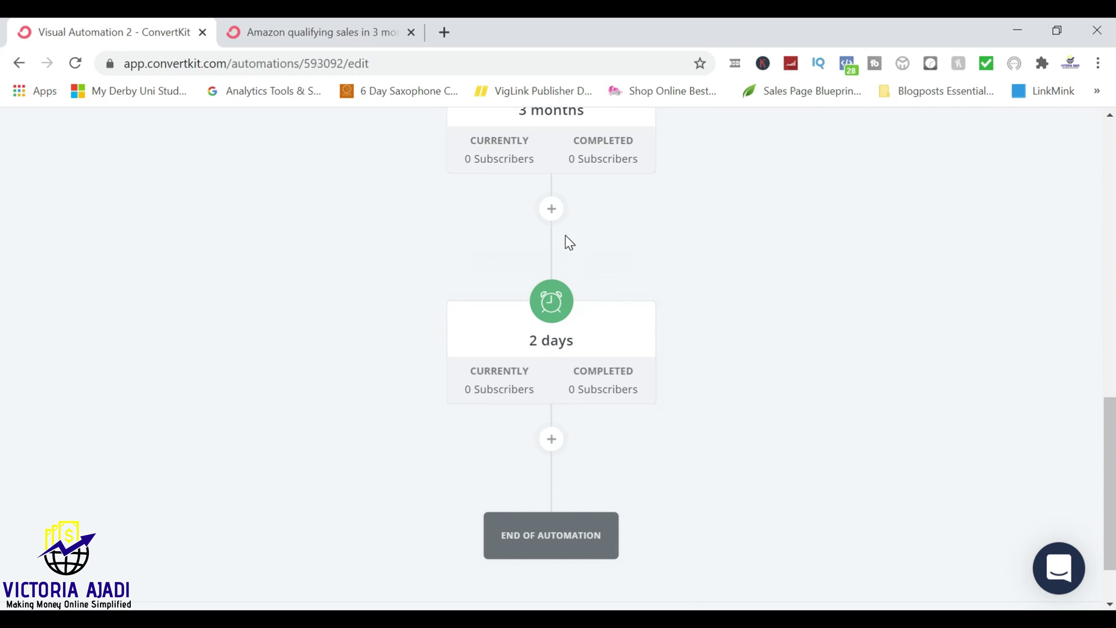
Delete the 2-day delay step following the 'amazon qualifying sales in 3 months' email
mouse_move(561, 316)
left_click(599, 321)
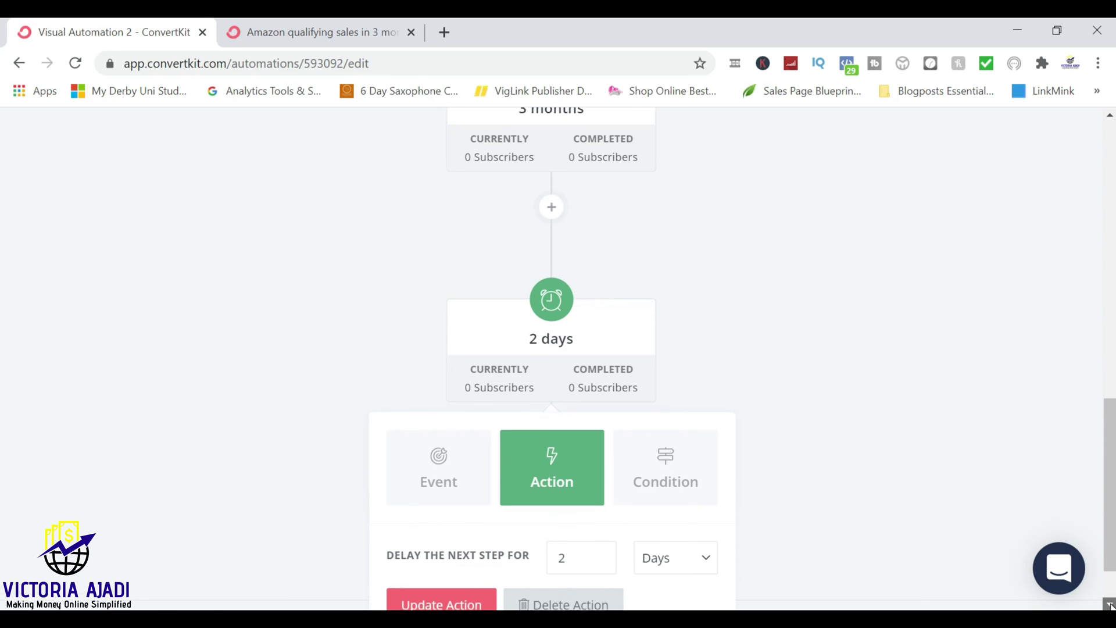
scroll(605, 547, "down", 2)
left_click(589, 532)
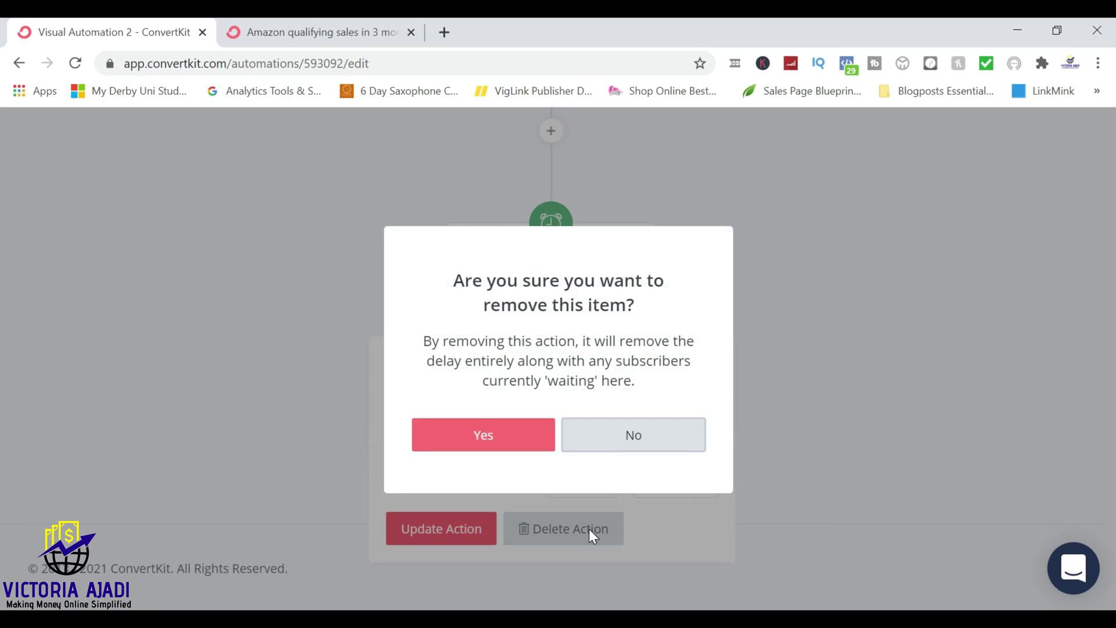
left_click(488, 449)
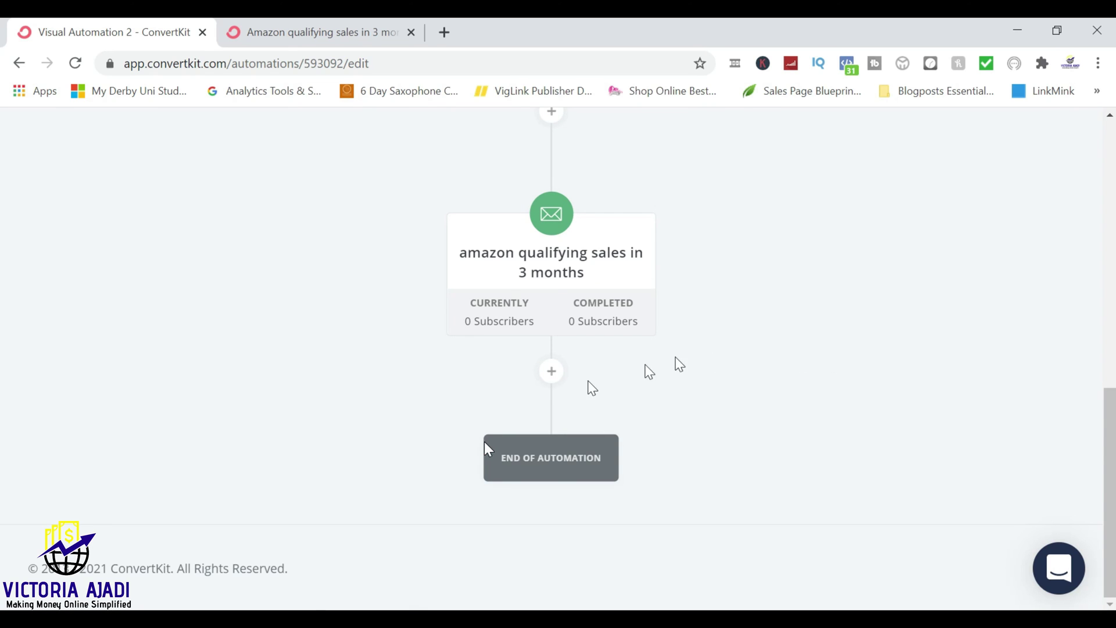
left_click_drag(1107, 424, 1107, 309)
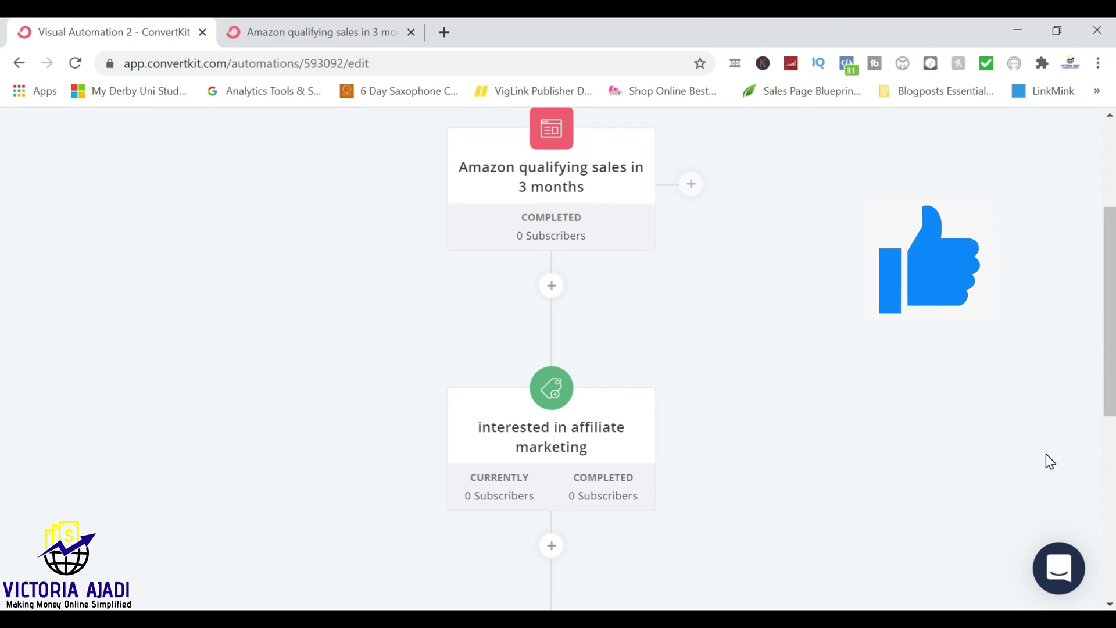
scroll(3, 451, "down", 1)
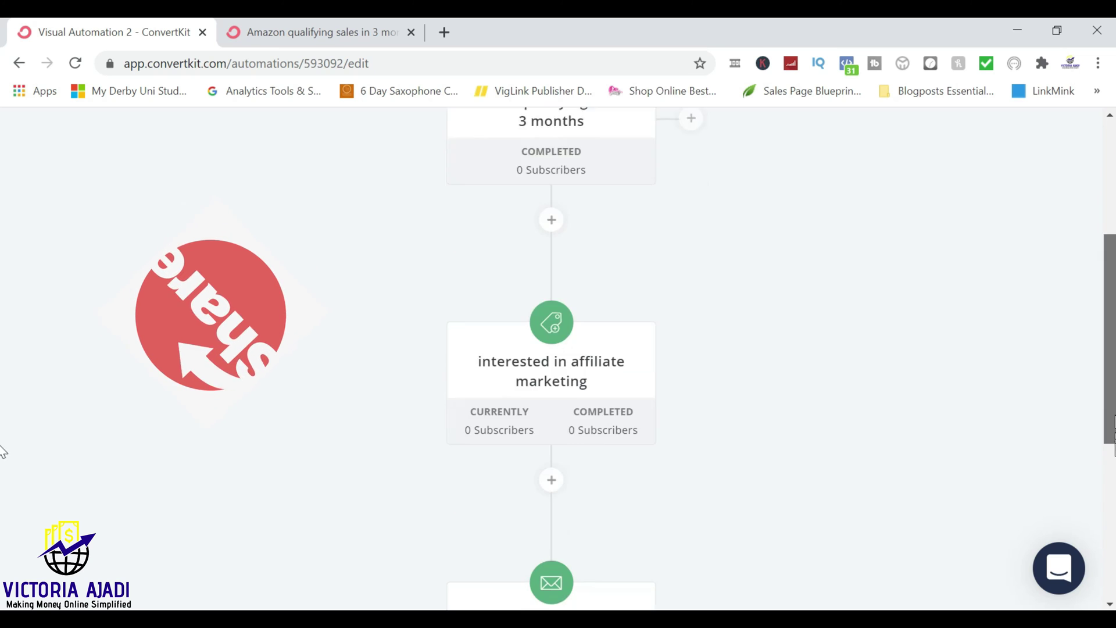
scroll(3, 450, "down", 5)
scroll(1088, 402, "up", 10)
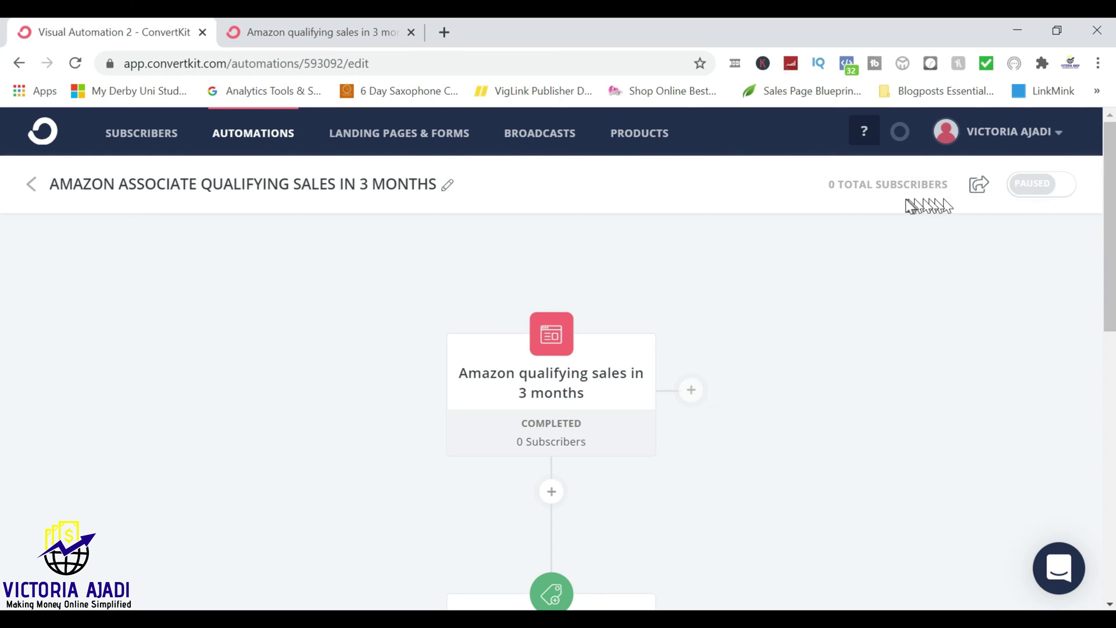
Switch the paused Amazon Associate qualifying sales automation on, confirming with 'Turn it on!'
left_click(1033, 189)
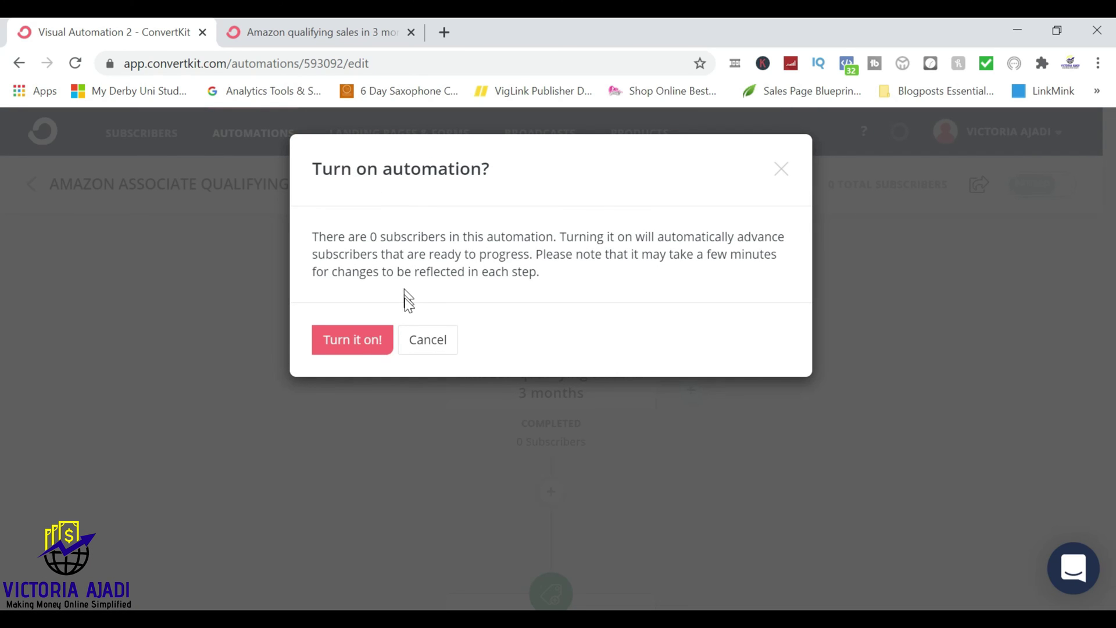
left_click(354, 346)
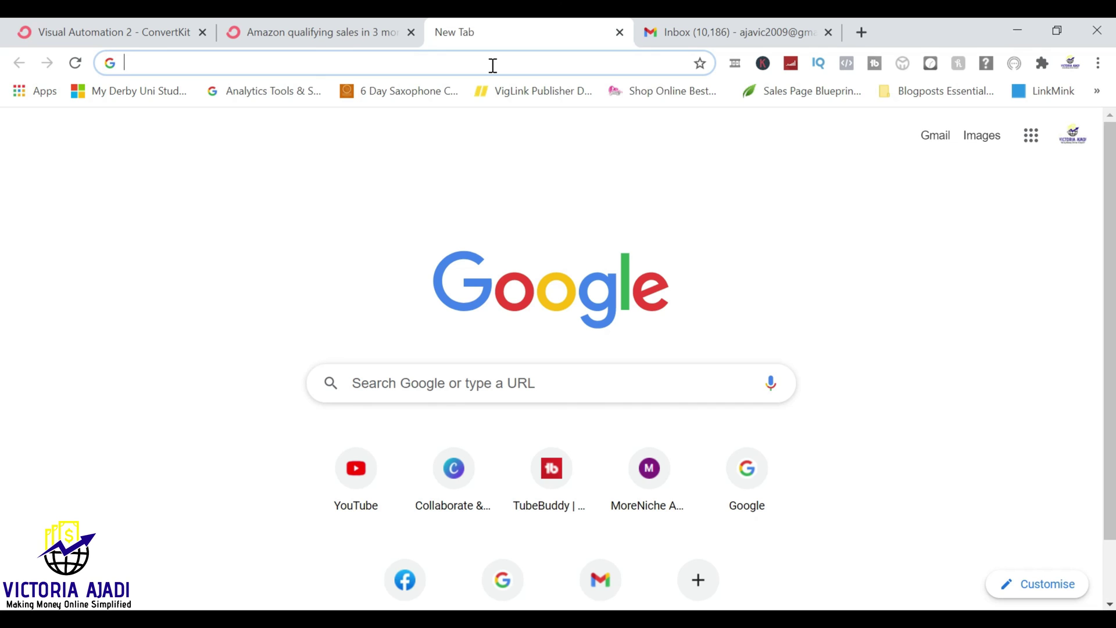
Load the ck.page landing page and submit its signup form with a test first name
type("https://victoriaajadi.ck.page/4503c181d9")
key("Return")
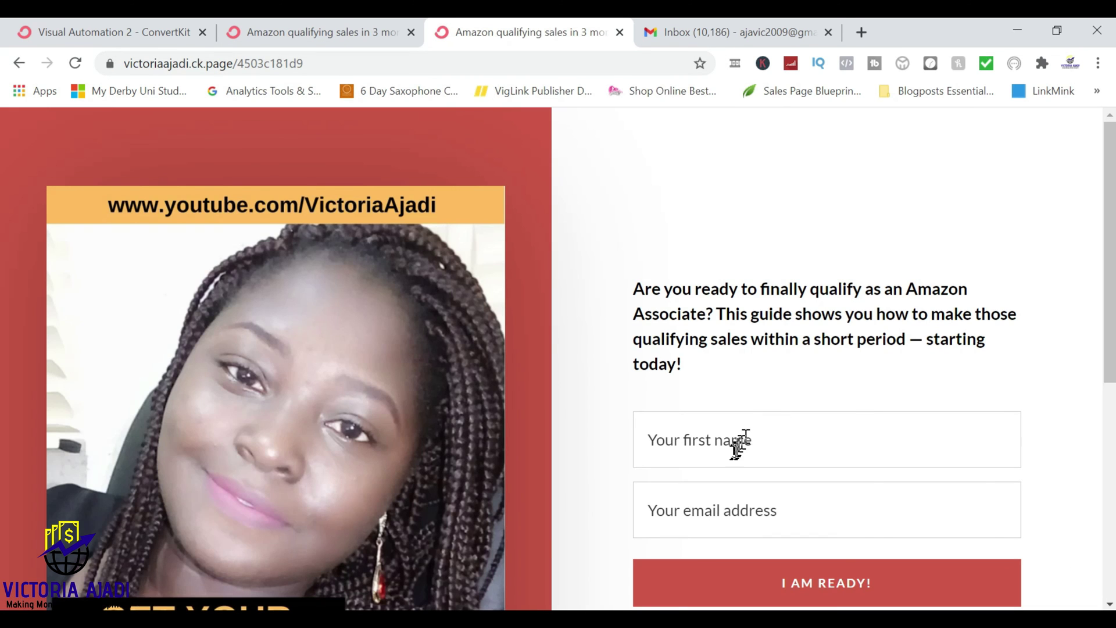
left_click(732, 447)
type("VIC")
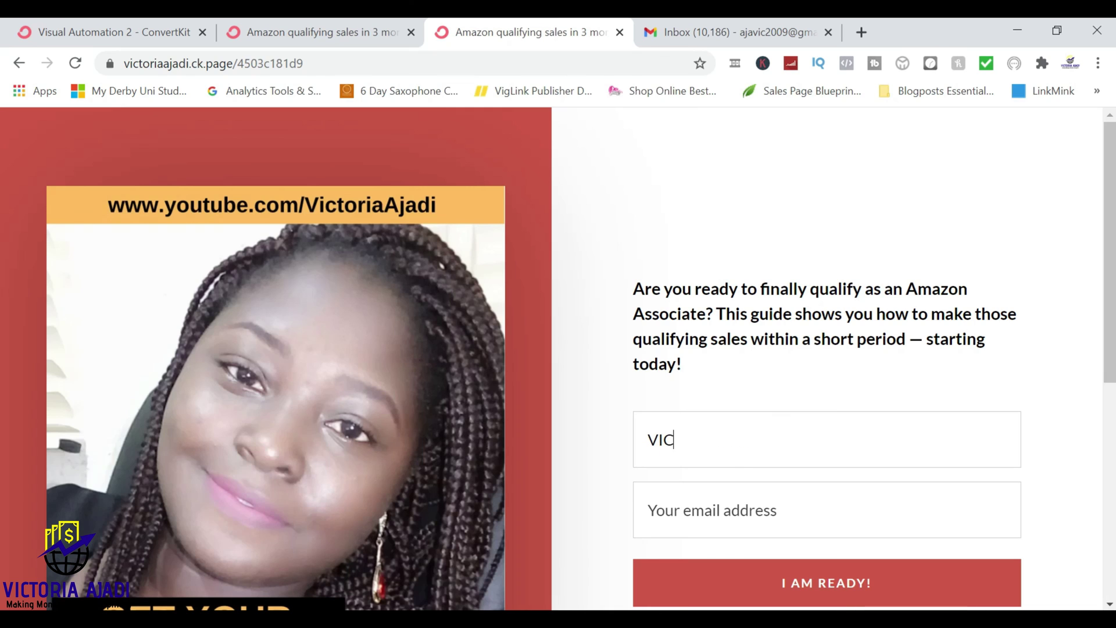
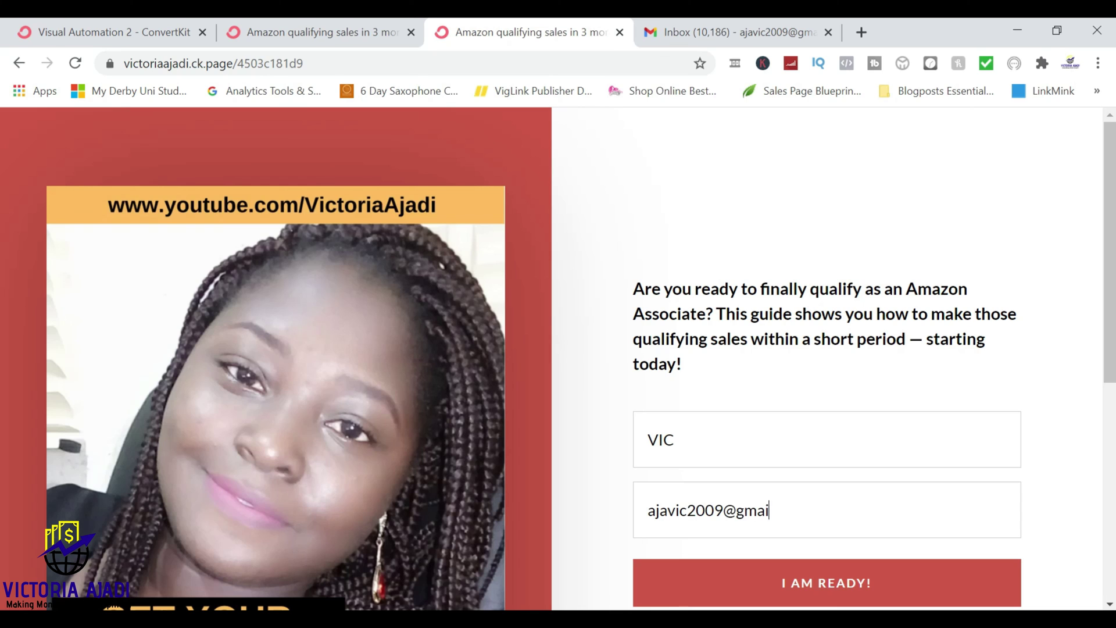
left_click(723, 591)
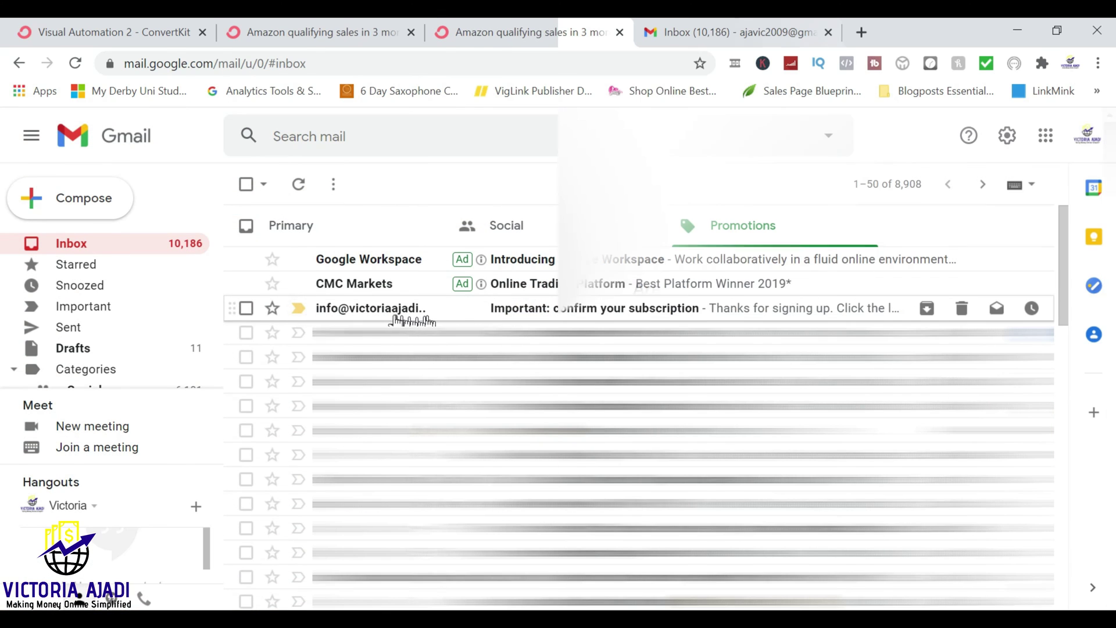
Open the 'Important: confirm your subscription' email and confirm the subscription
left_click(546, 316)
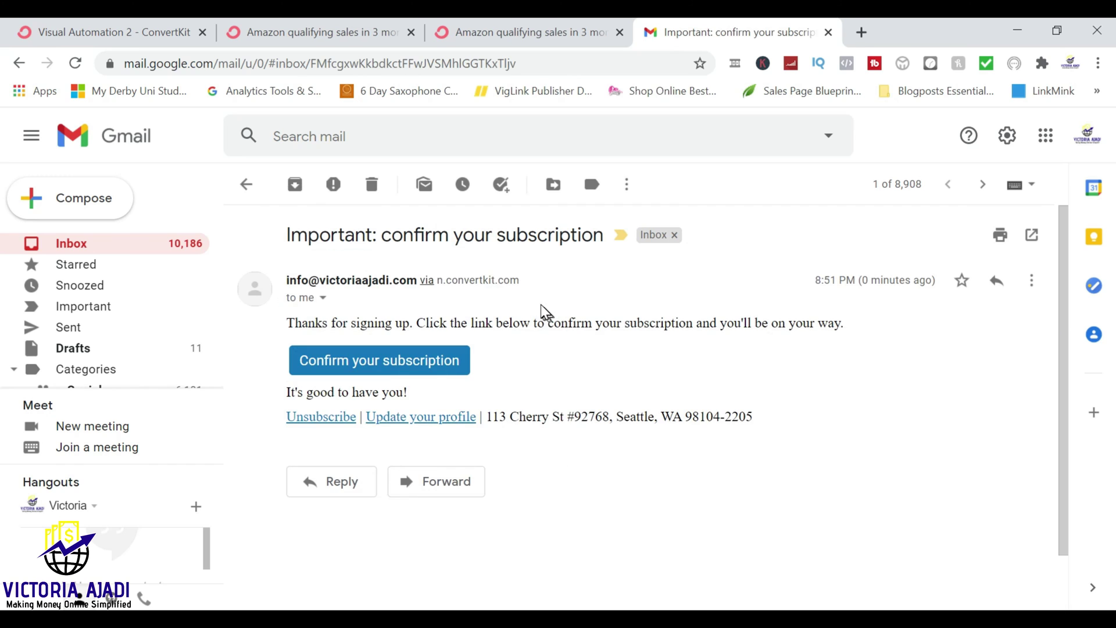
left_click(369, 370)
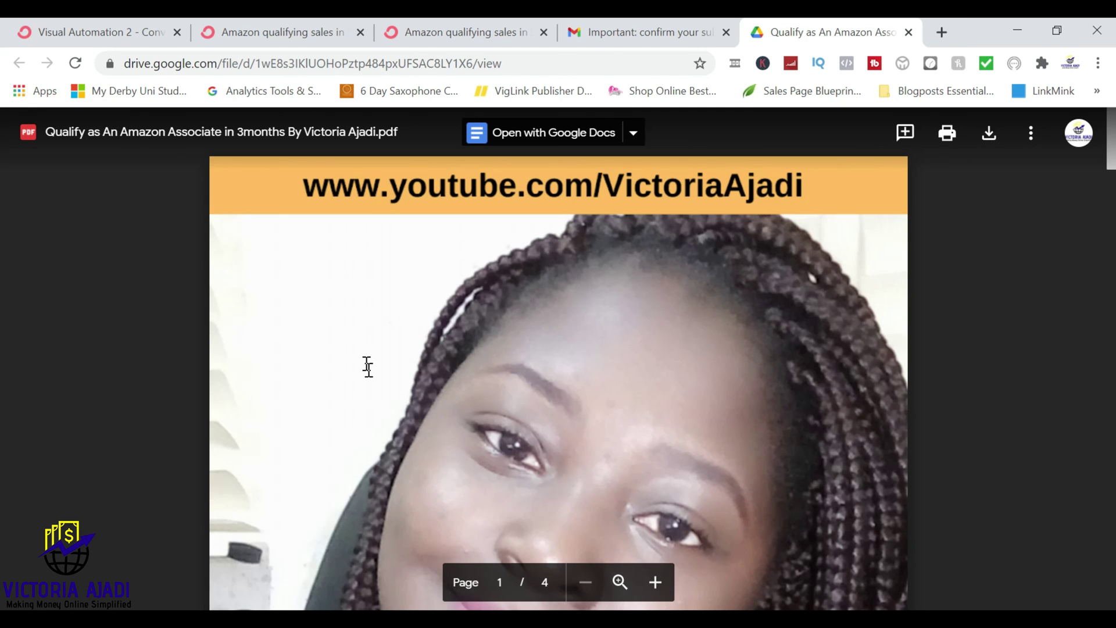
Look through the four-page guide PDF back to page 1, then return to Gmail
left_click_drag(1112, 158, 1112, 303)
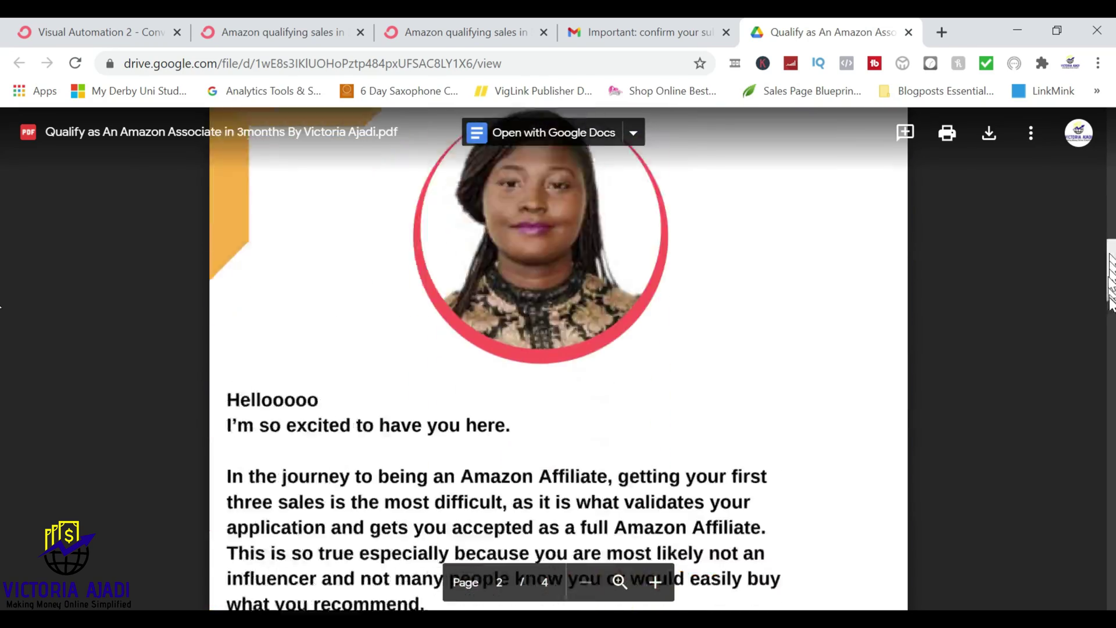
scroll(2, 314, "down", 20)
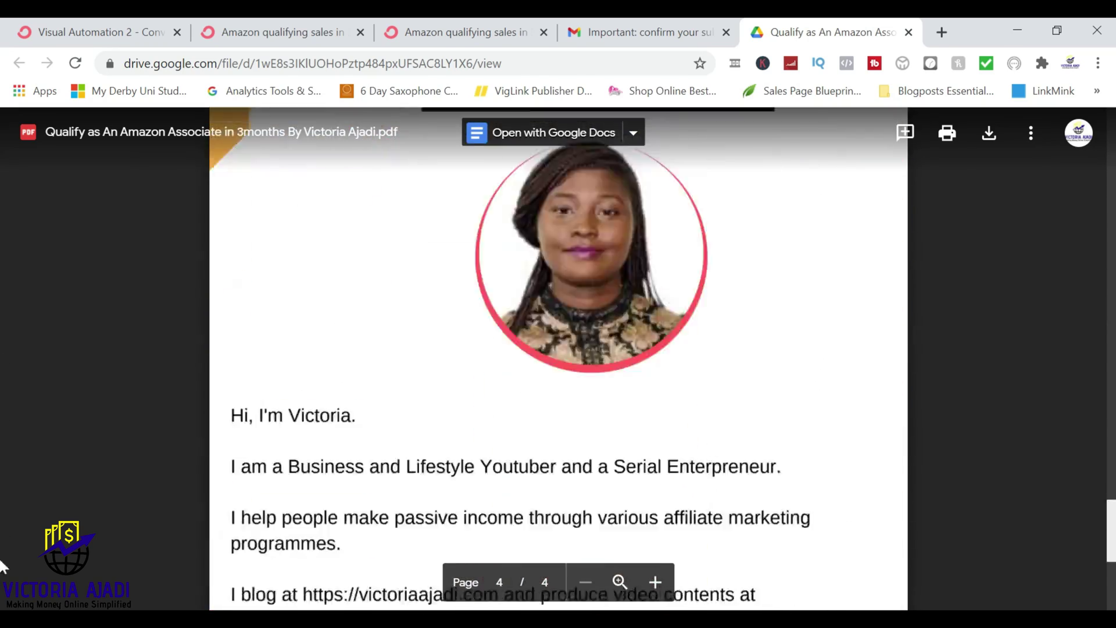
scroll(1105, 170, "up", 20)
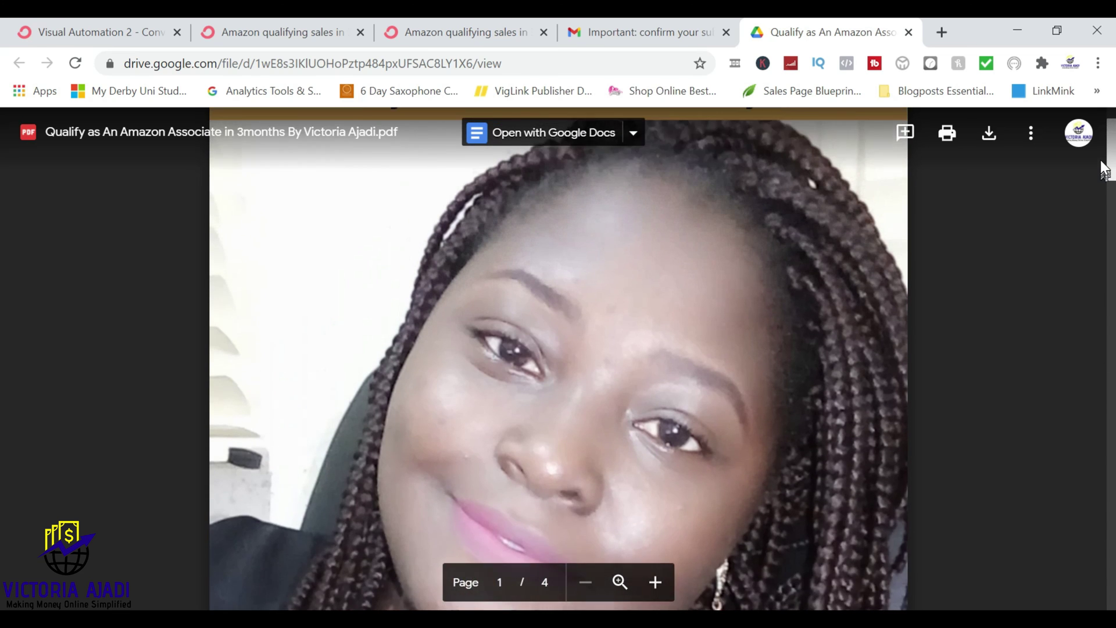
scroll(1103, 163, "up", 2)
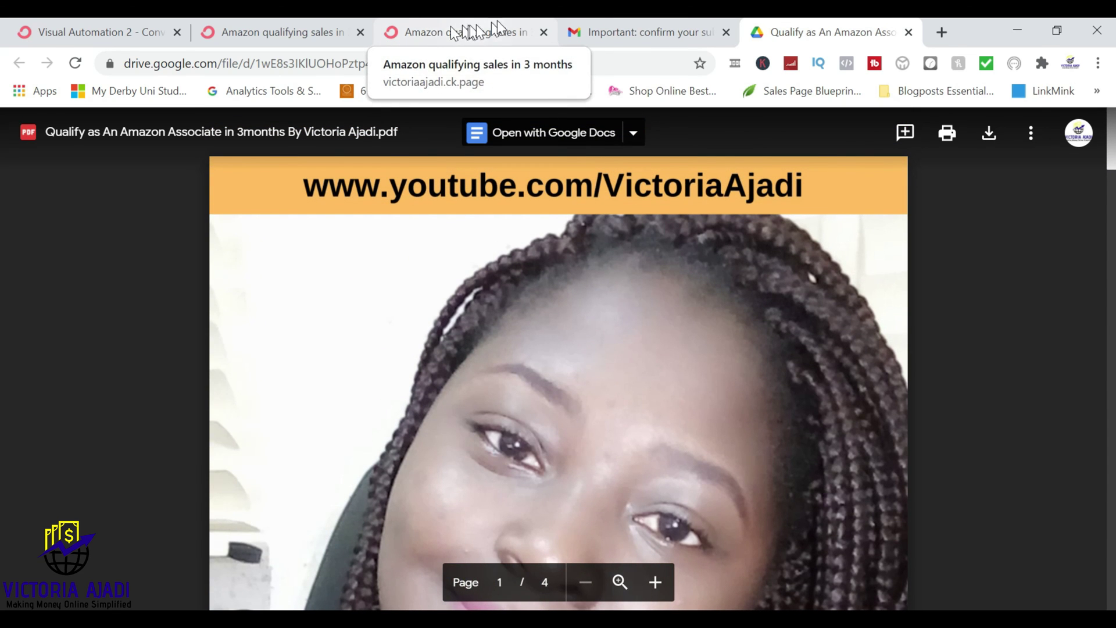
left_click(623, 33)
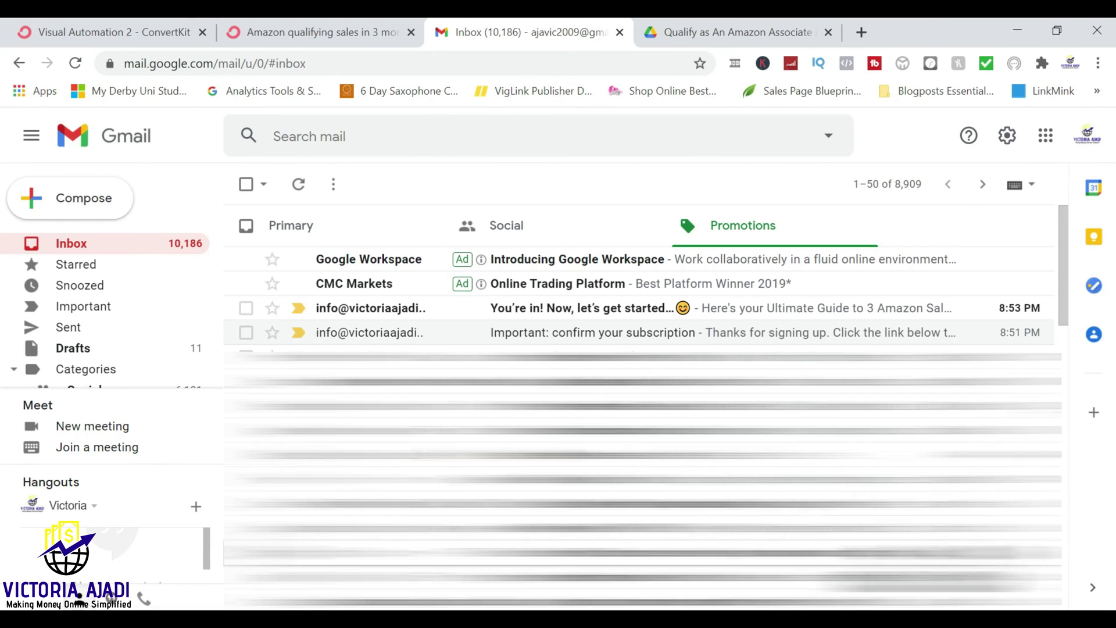
Open the 'You're in! Now, let's get started' email and follow DOWNLOAD YOUR GUIDE
left_click(568, 316)
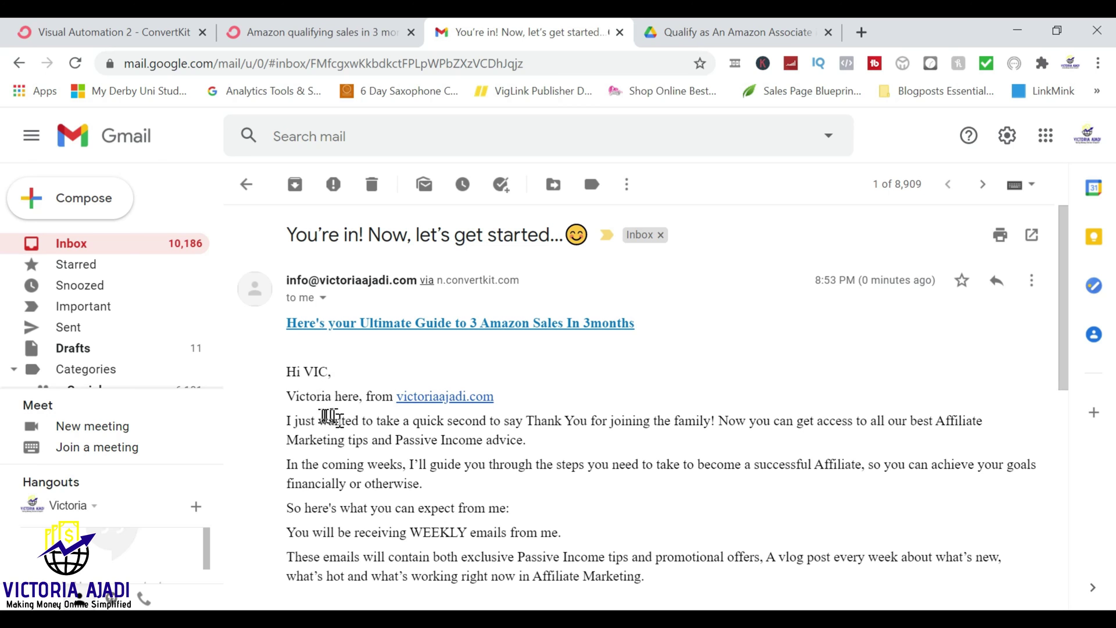
left_click_drag(1066, 384, 1103, 540)
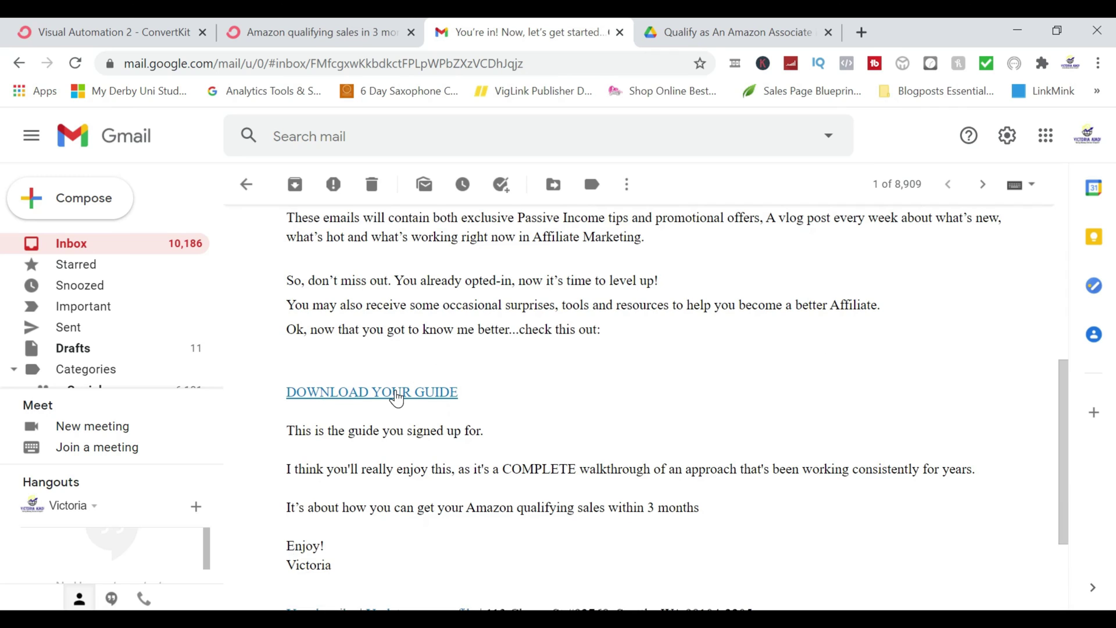
left_click(321, 393)
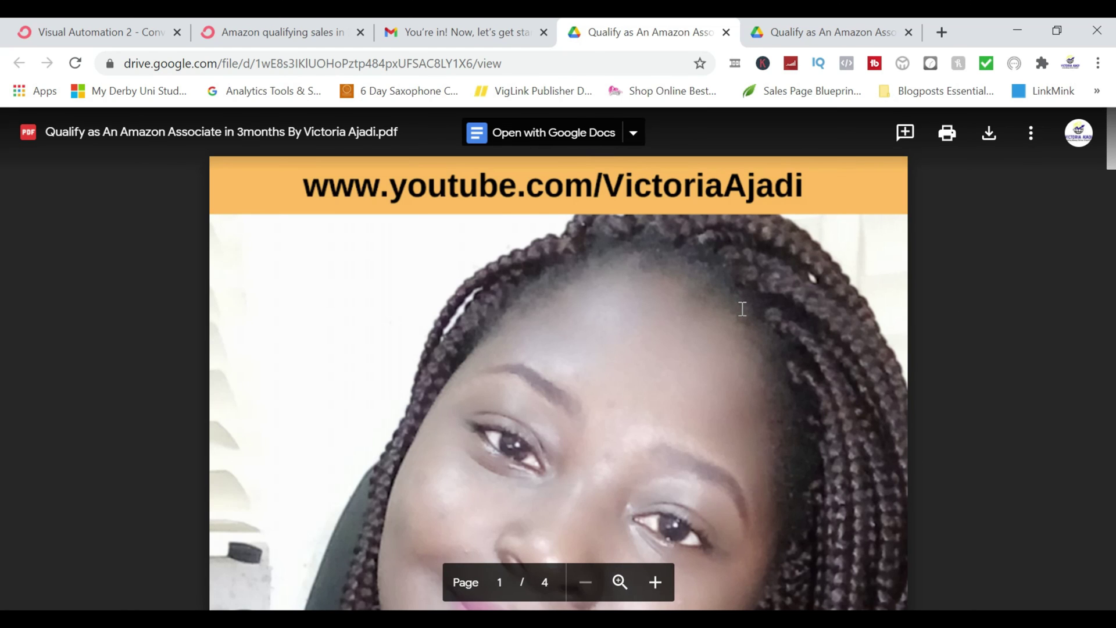
Check the guide PDF's 'GET YOUR FIRST 3 AMAZON SALES' text, then return to the landing page editor
left_click(1111, 198)
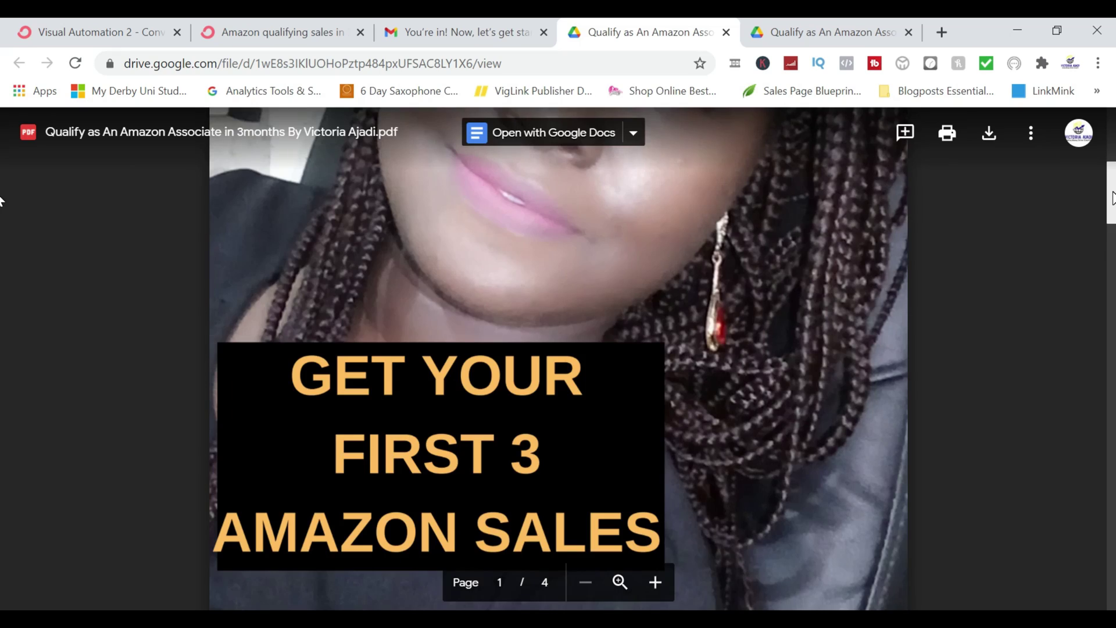
left_click_drag(1112, 198, 1104, 117)
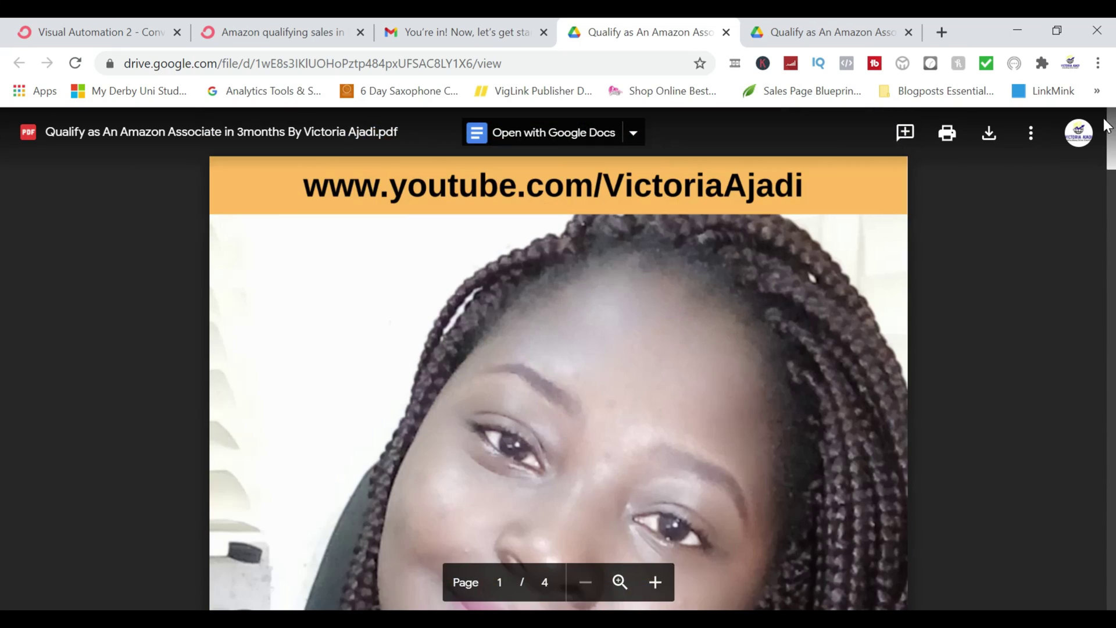
left_click(232, 38)
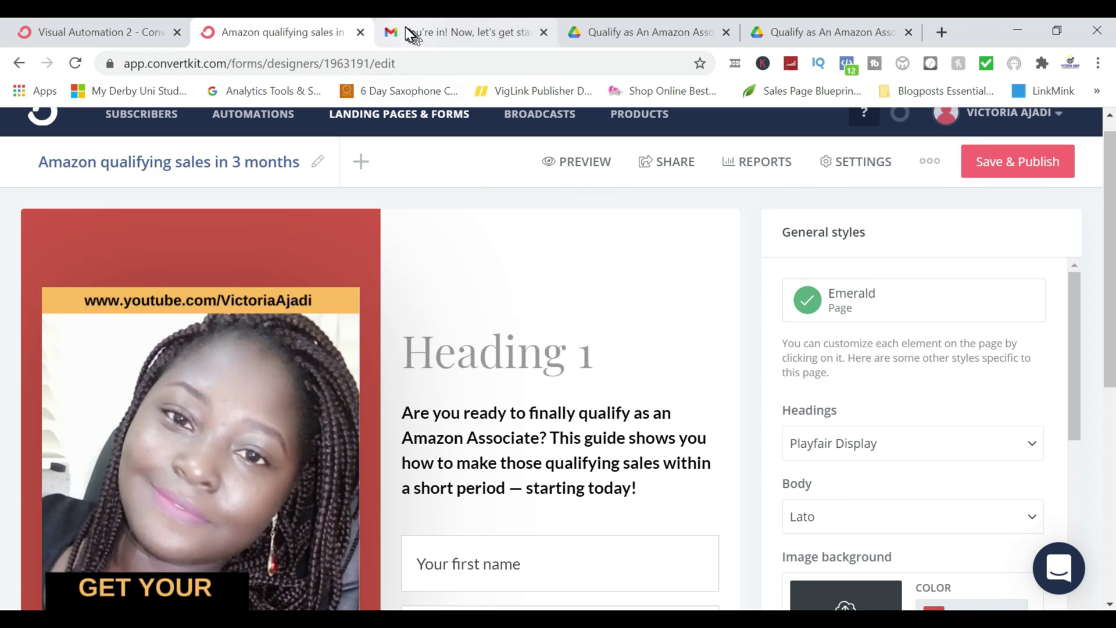
Review the live automation's form and 'interested in affiliate marketing' tag steps
left_click(110, 31)
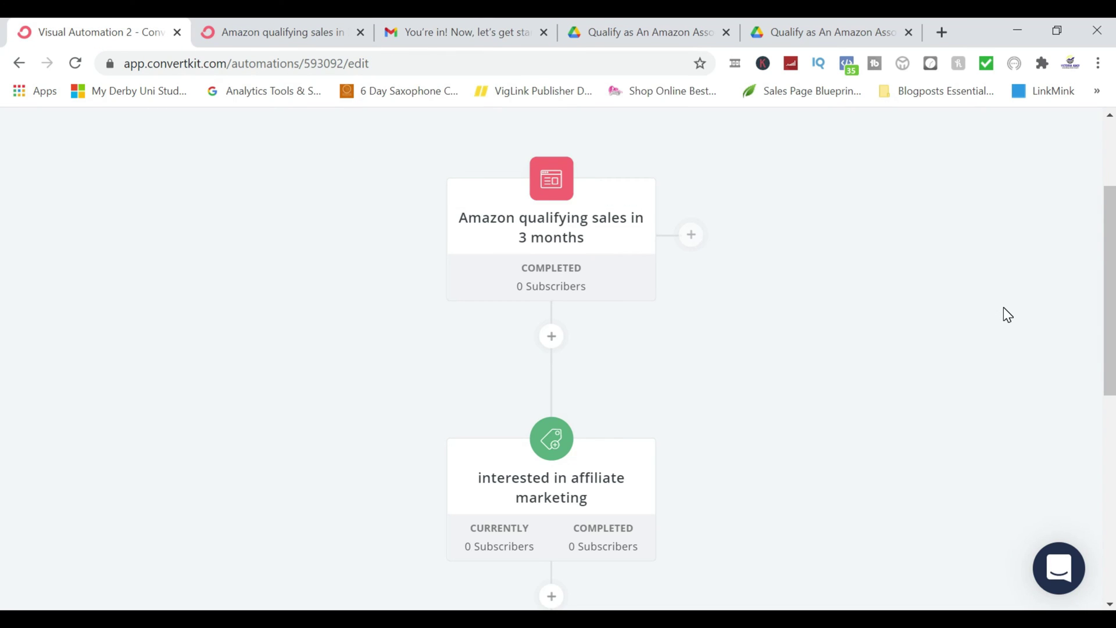
left_click_drag(1111, 360, 3, 291)
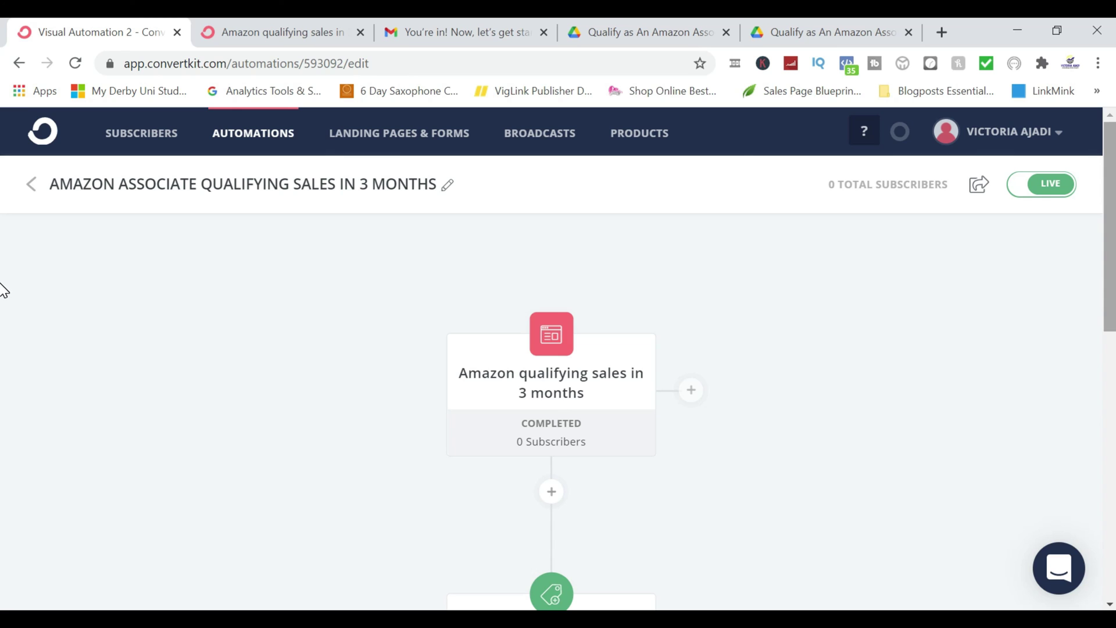
left_click_drag(1110, 308, 1110, 416)
mouse_move(588, 463)
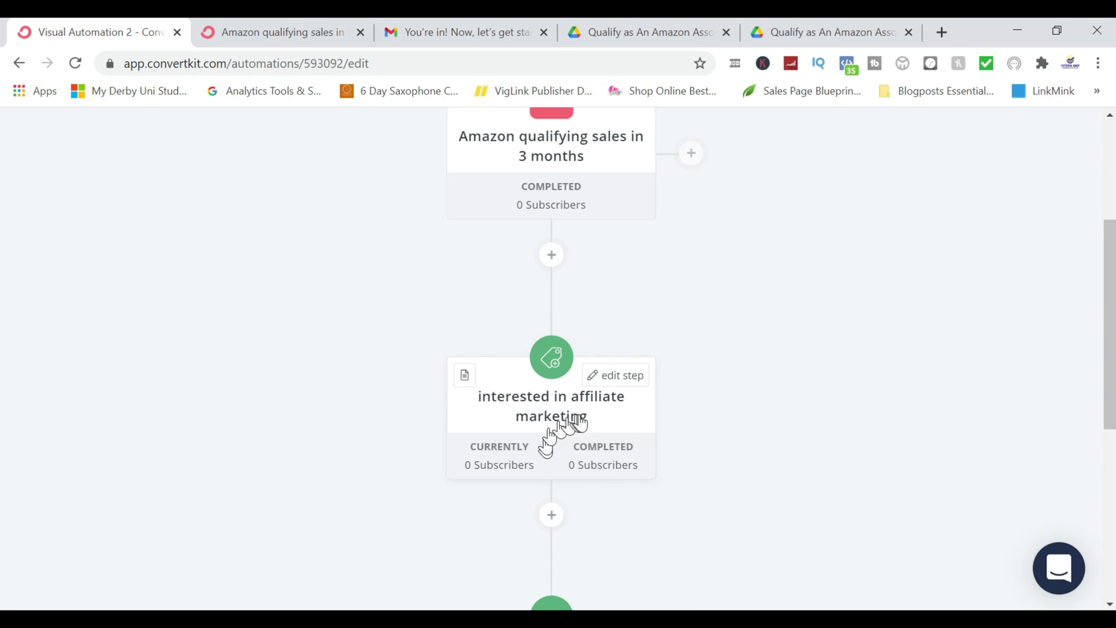
mouse_move(553, 365)
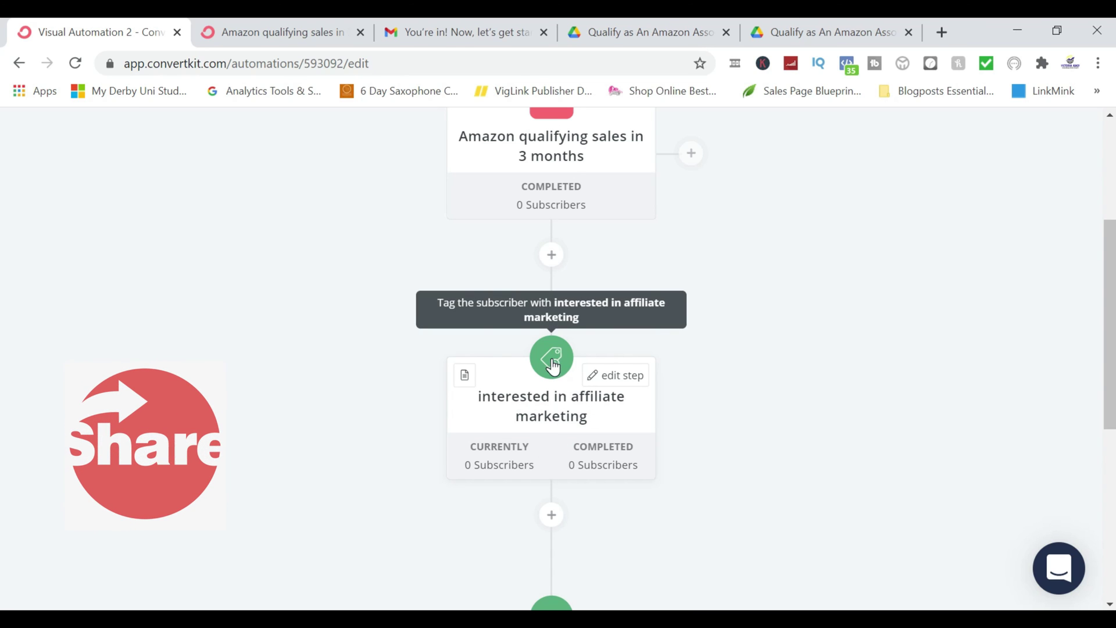